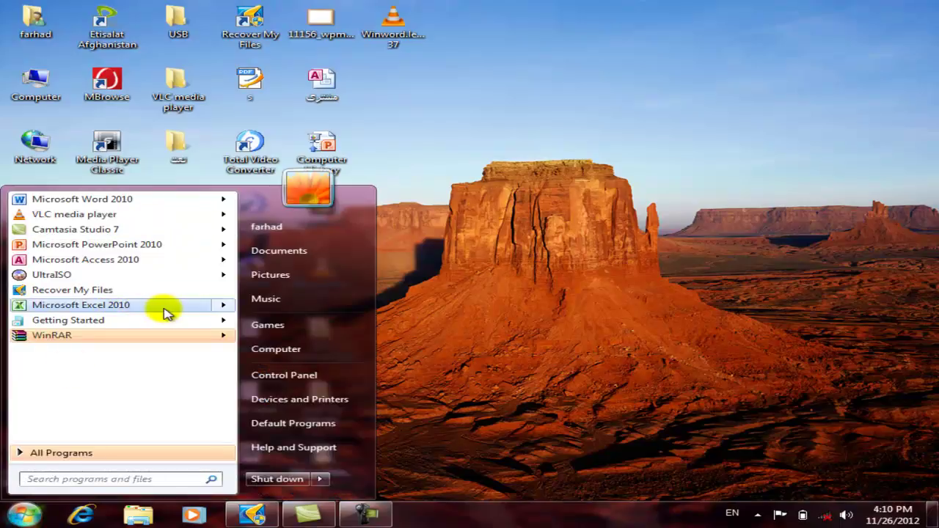
Open the recent workbook مصارفات in Excel and show the top of its حمل sheet.
left_click(224, 305)
left_click(305, 219)
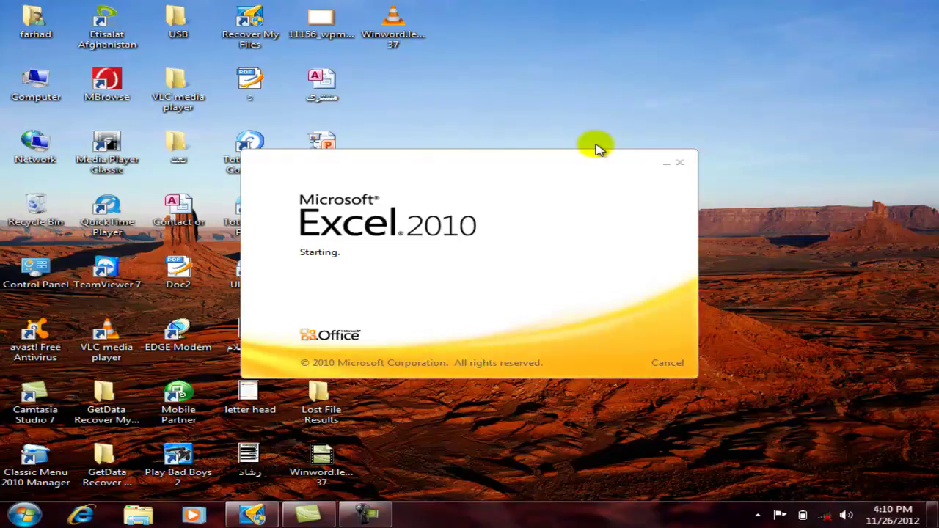
left_click(318, 519)
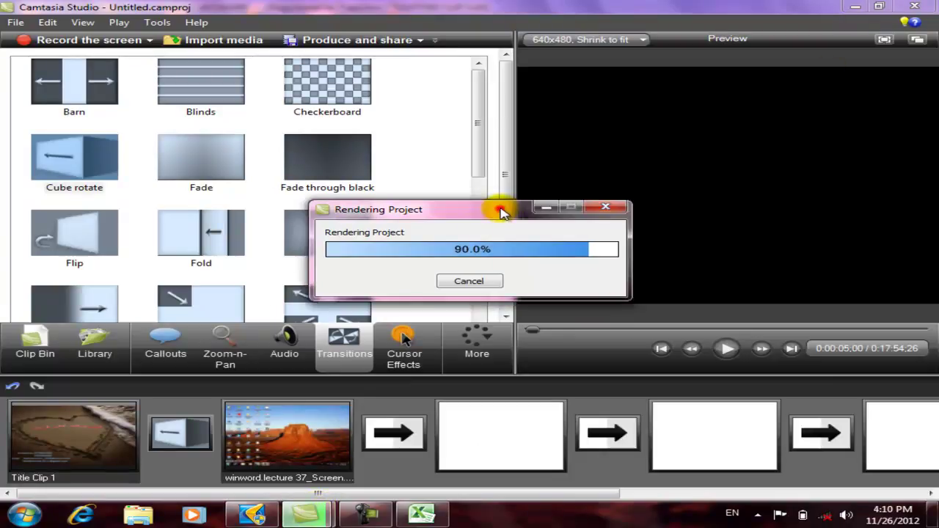
left_click_drag(499, 212, 466, 208)
left_click(422, 513)
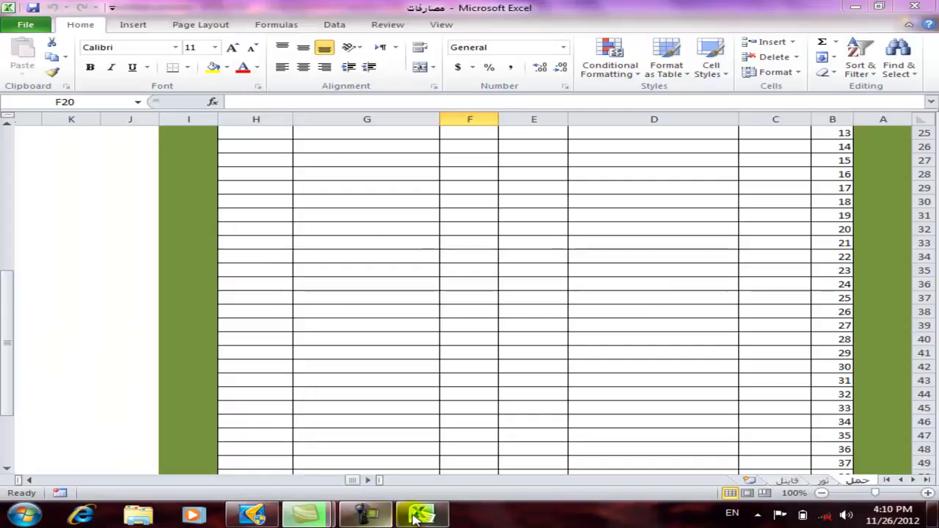
left_click(565, 297)
scroll(564, 294, "up", 8)
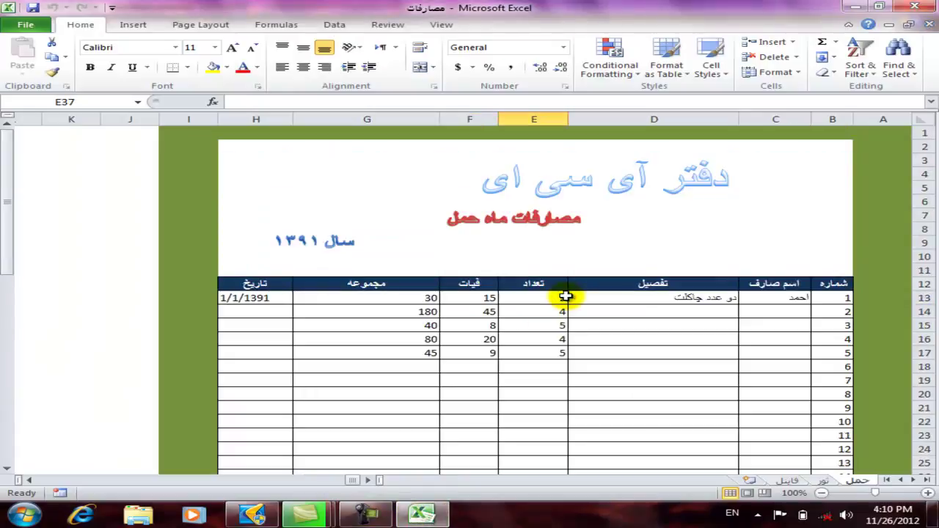
left_click(591, 214)
left_click(466, 243)
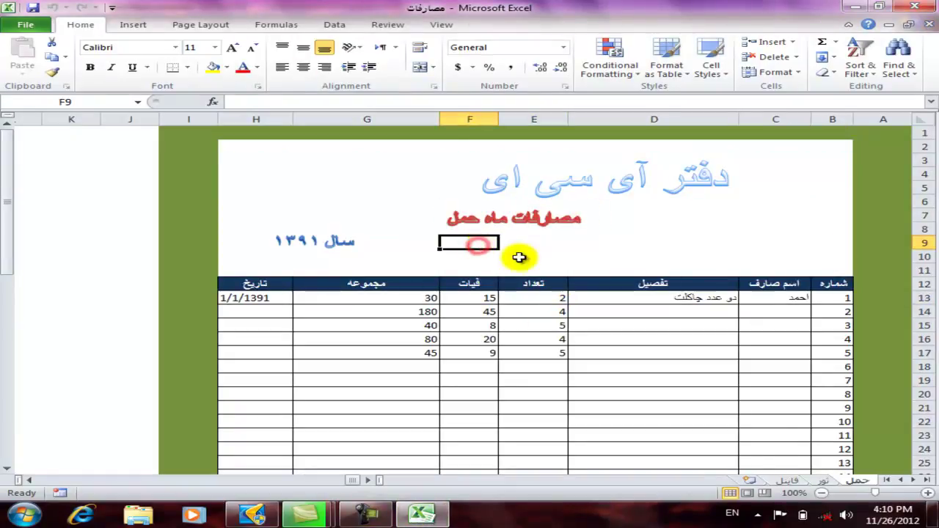
Create a copy of the ثور sheet at the end of the same workbook.
left_click(822, 482)
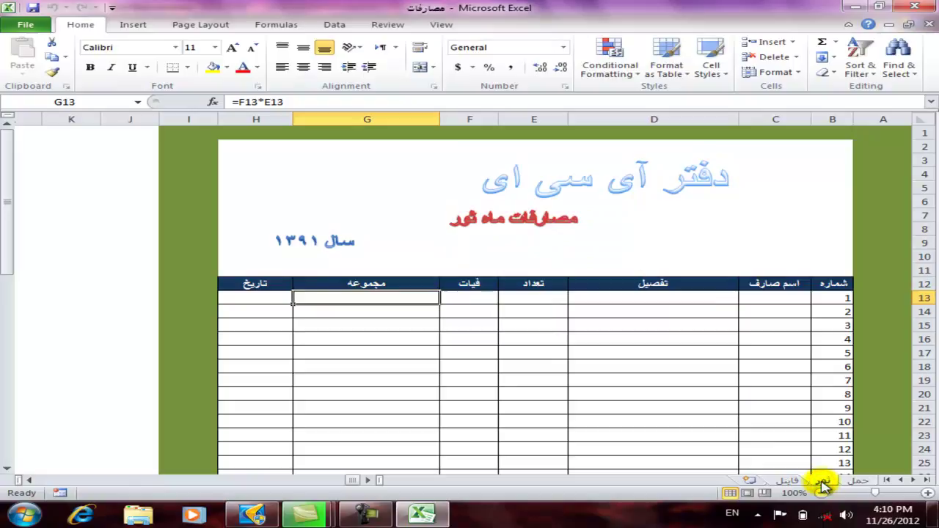
right_click(822, 484)
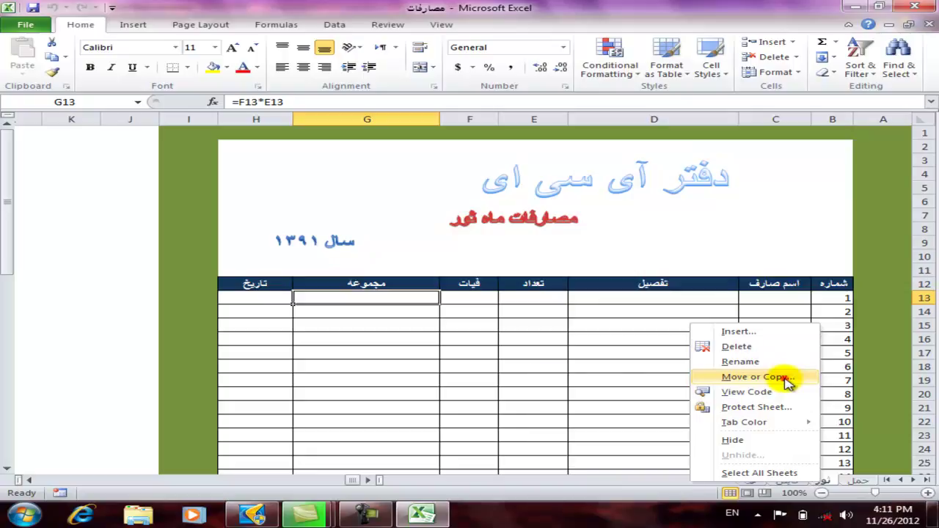
left_click(755, 377)
left_click(682, 381)
left_click(678, 431)
left_click(784, 451)
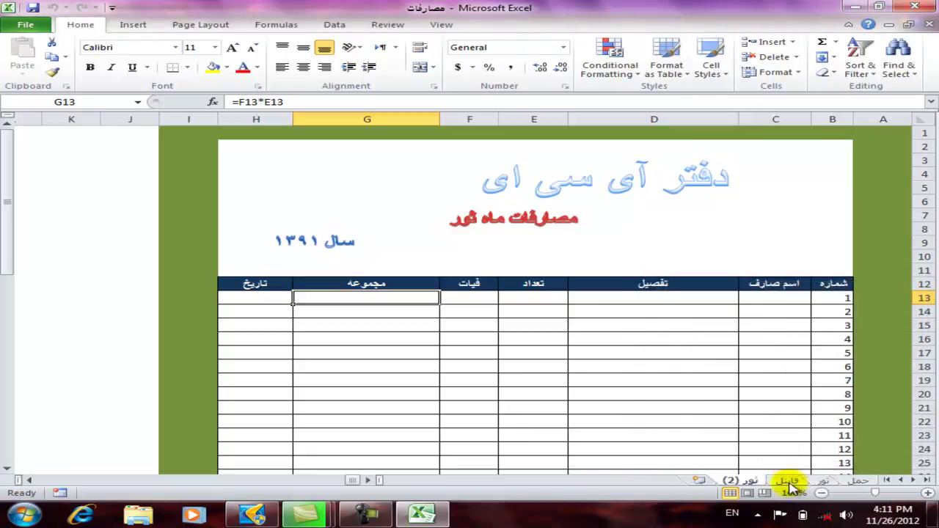
Rename the copied sheet as جوزا.
right_click(731, 486)
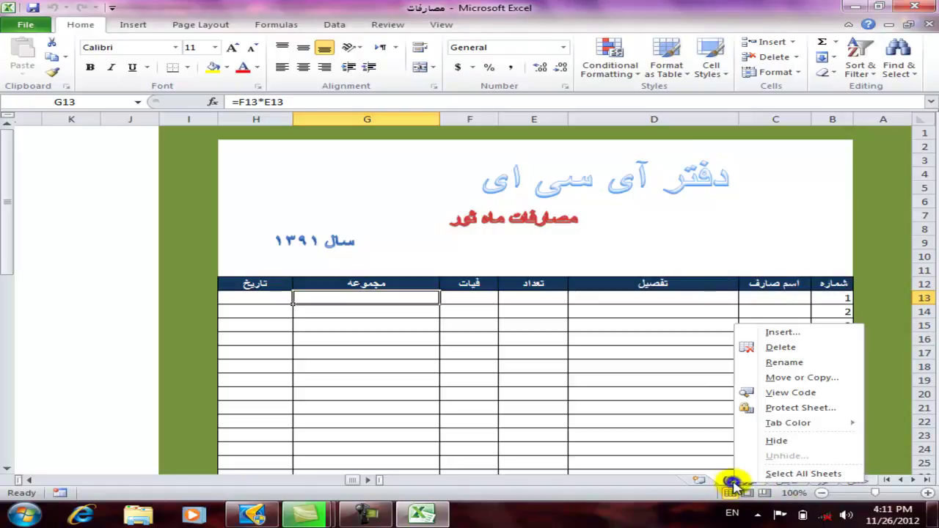
left_click(784, 362)
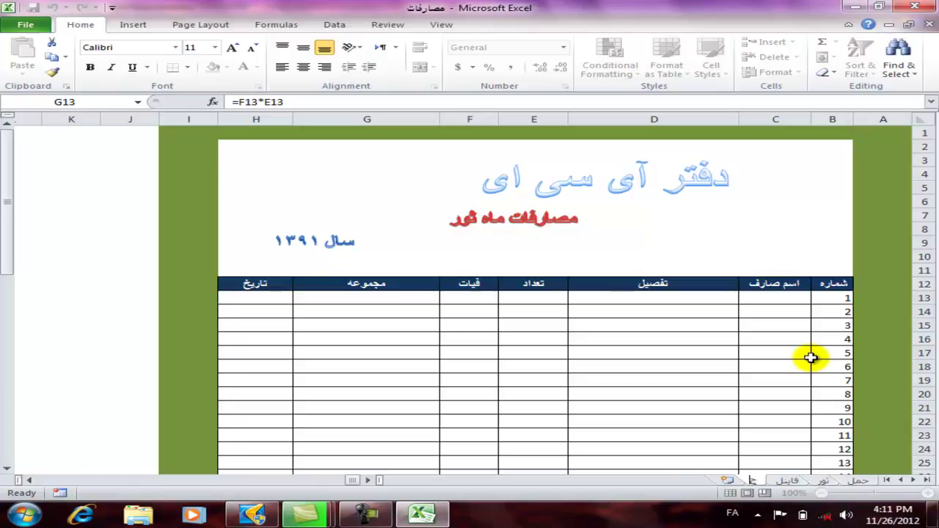
left_click(712, 463)
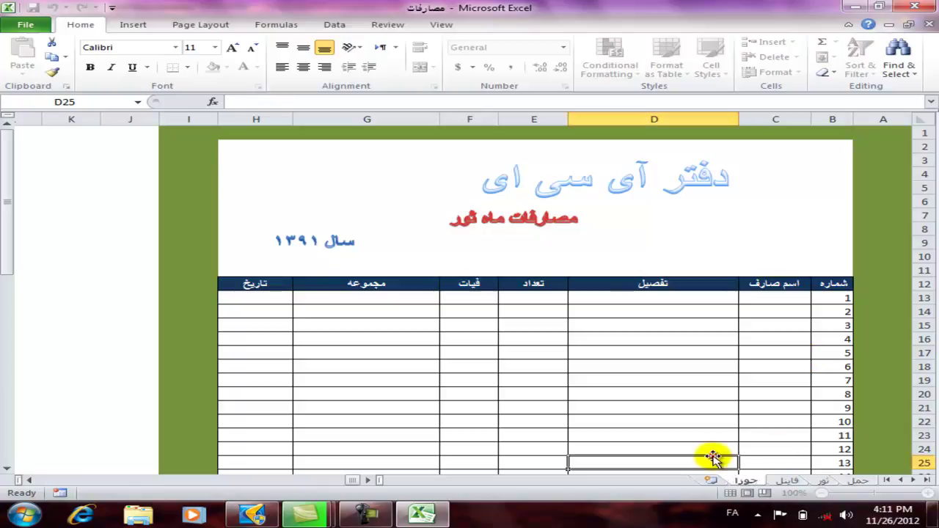
Change the red heading on the جوزا sheet to read مصارفات ماه جوزا.
left_click(467, 220)
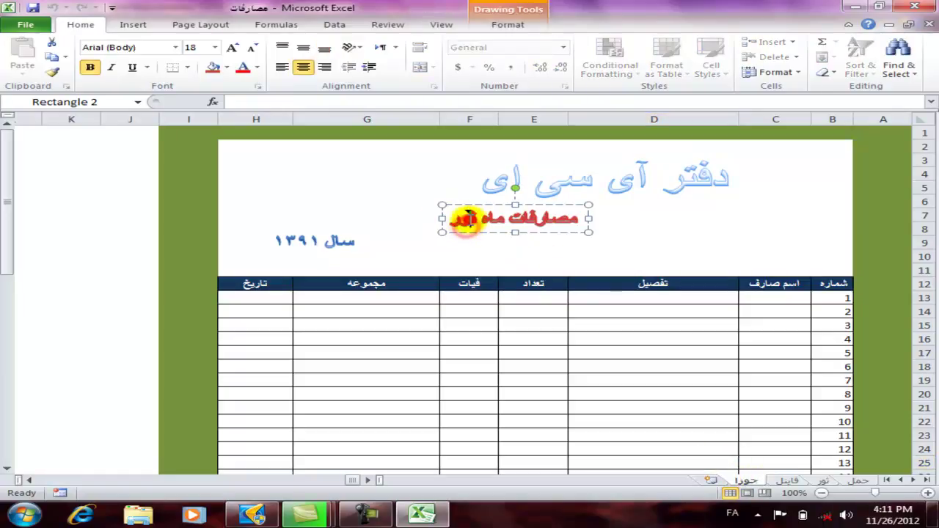
left_click(443, 222)
left_click(447, 218)
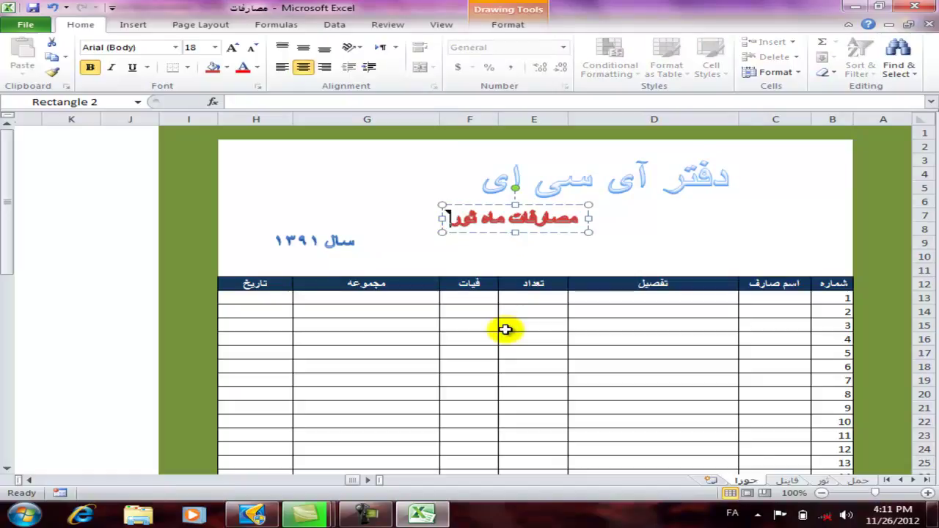
left_click(509, 243)
left_click(462, 219)
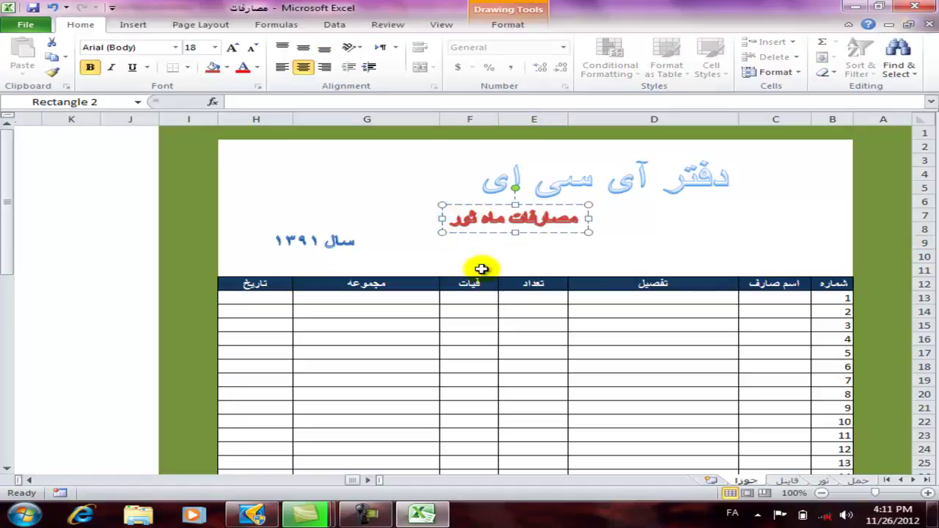
key("BackSpace")
key("BackSpace")
key("BackSpace")
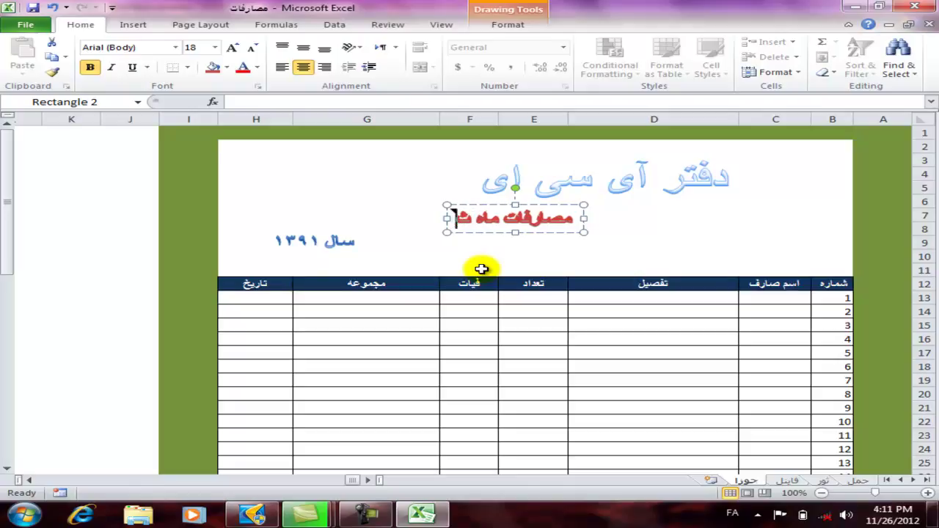
type("جو")
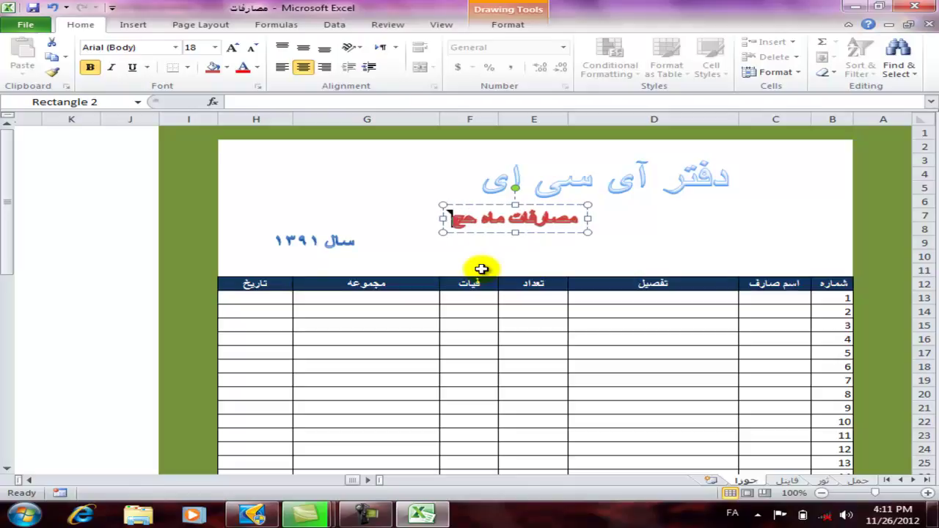
key("BackSpace")
key("BackSpace")
type("جوزا")
left_click(481, 268)
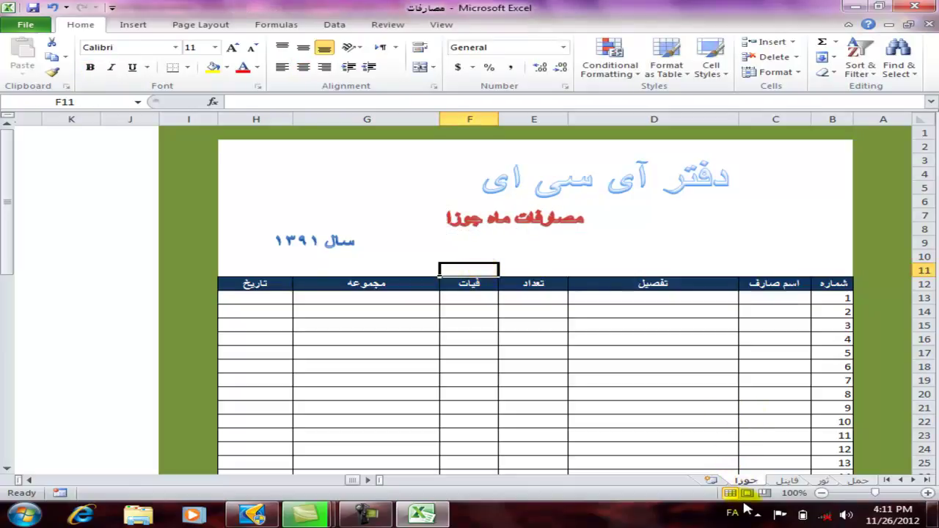
Move the جوزا sheet so it sits between the ثور and فاینل sheets.
left_click(787, 480)
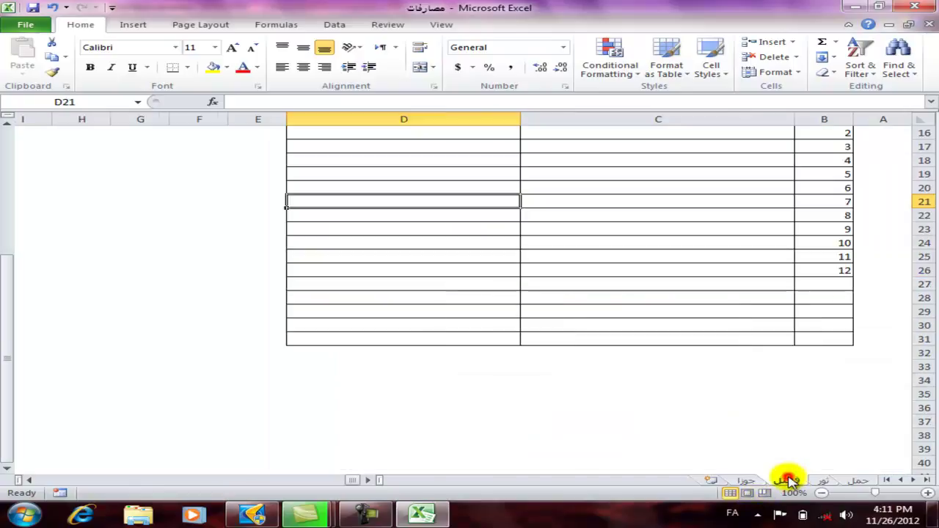
left_click(756, 480)
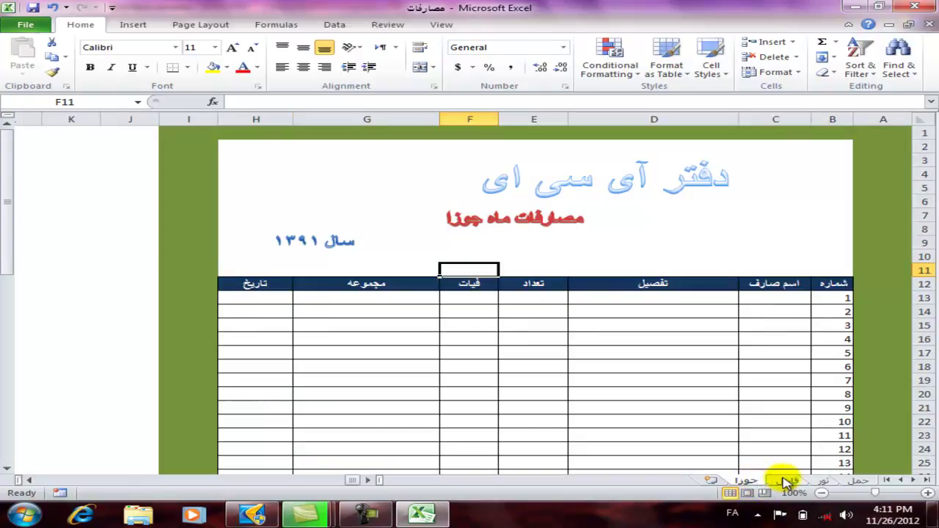
left_click(788, 481)
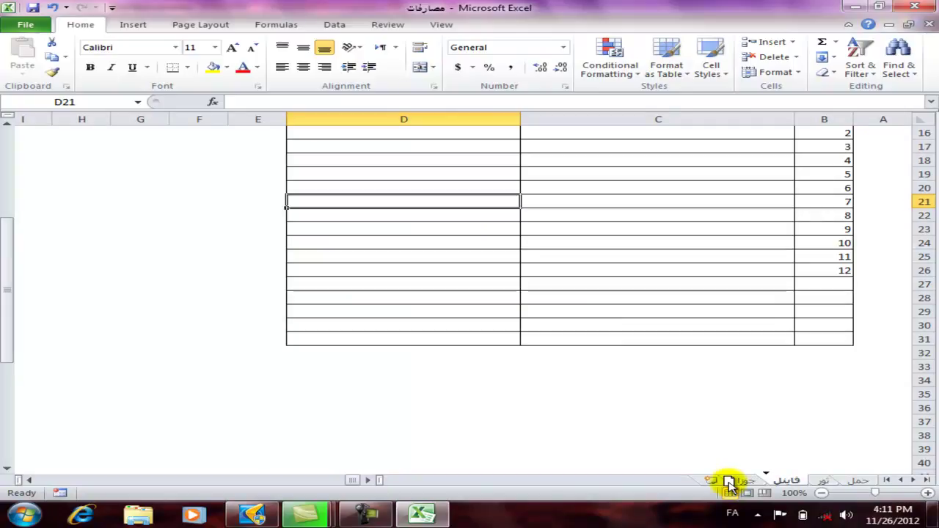
left_click_drag(734, 485, 793, 484)
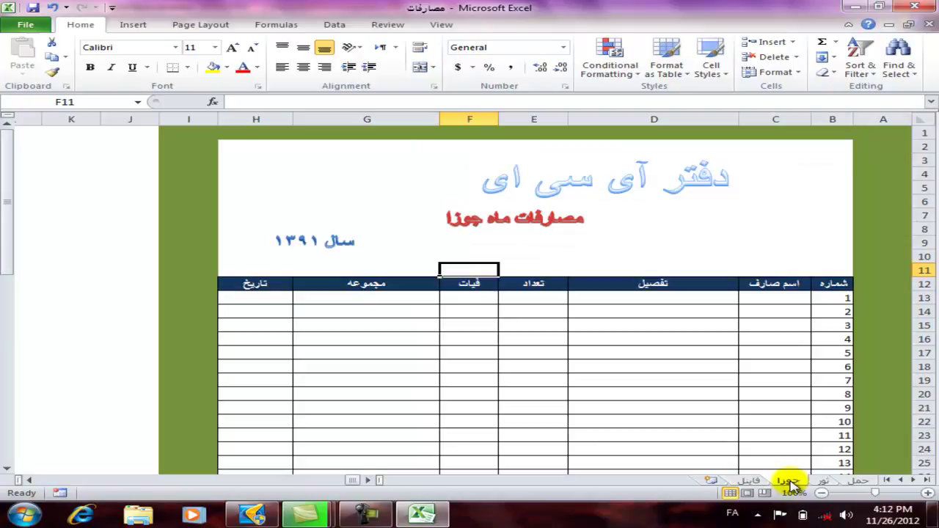
right_click(788, 483)
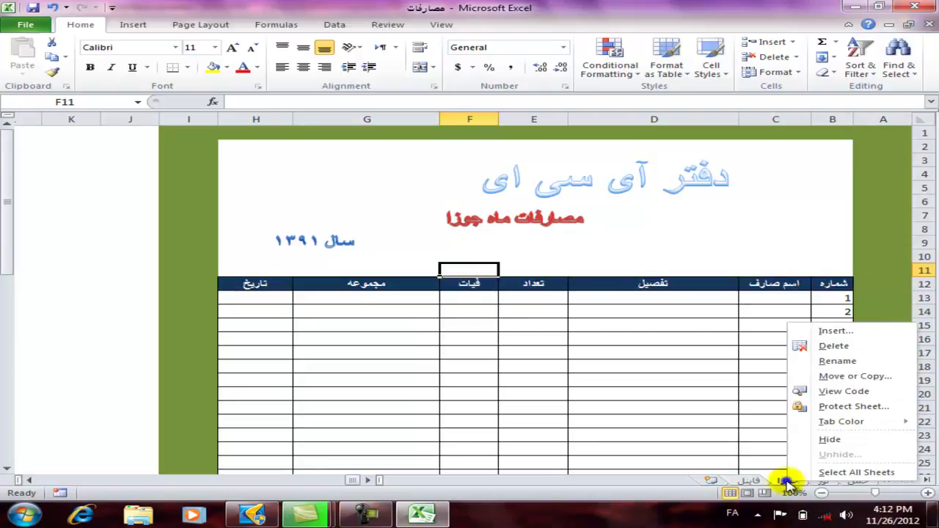
left_click(859, 379)
left_click(715, 433)
left_click(699, 383)
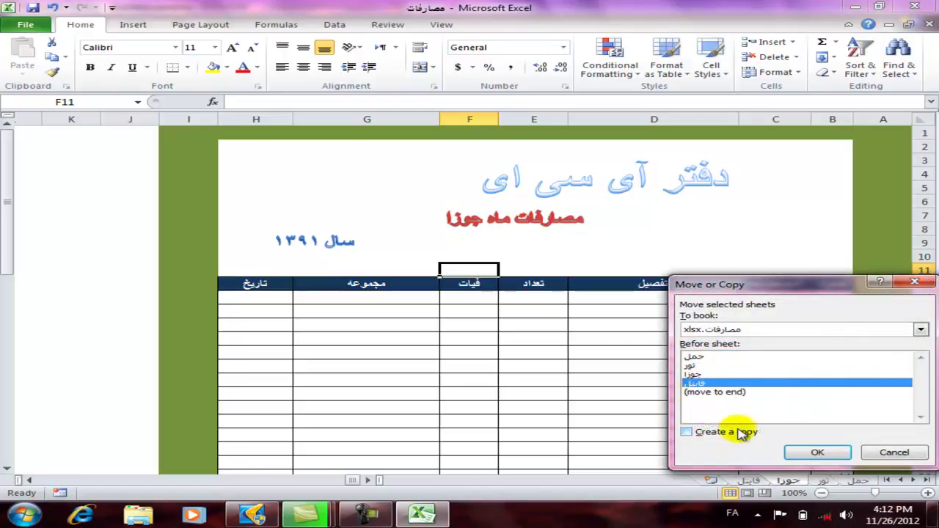
left_click(694, 357)
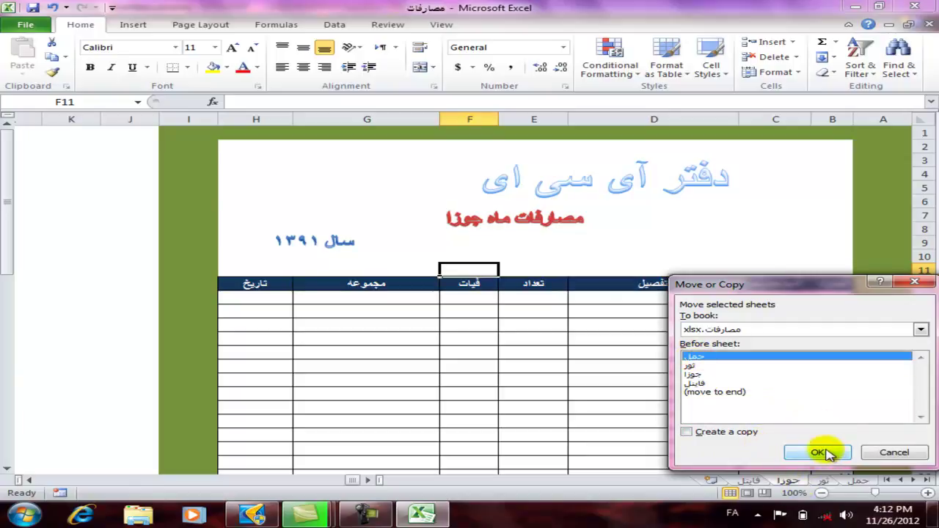
left_click(714, 390)
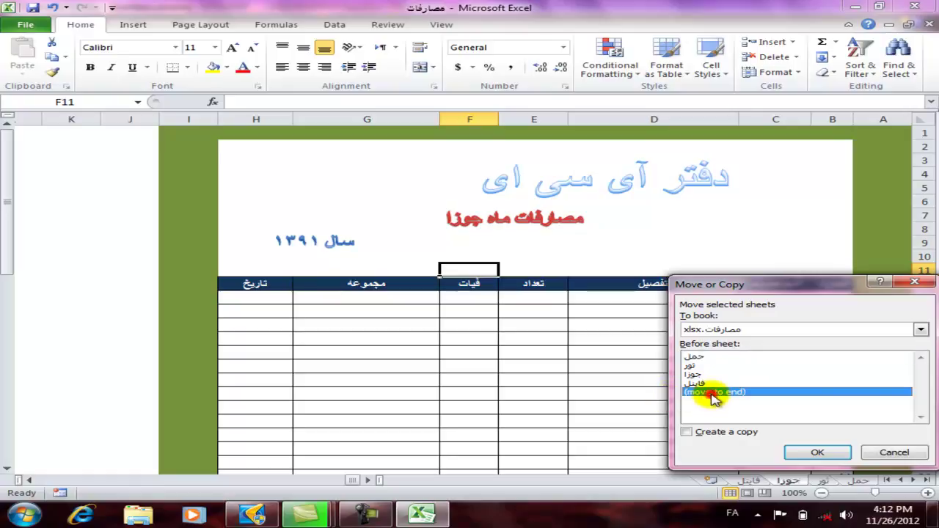
left_click(894, 452)
On the فاینل sheet, fill cells A1:A30 with light green.
left_click(756, 481)
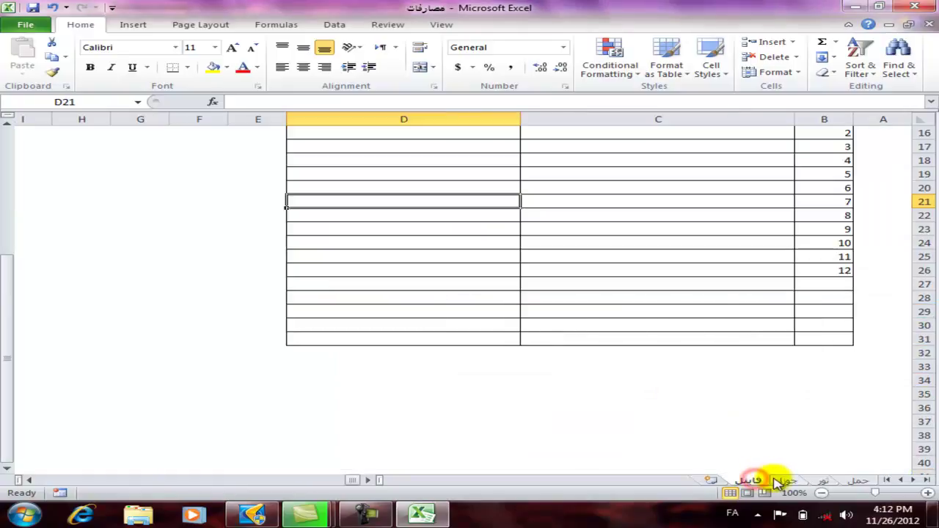
left_click(625, 390)
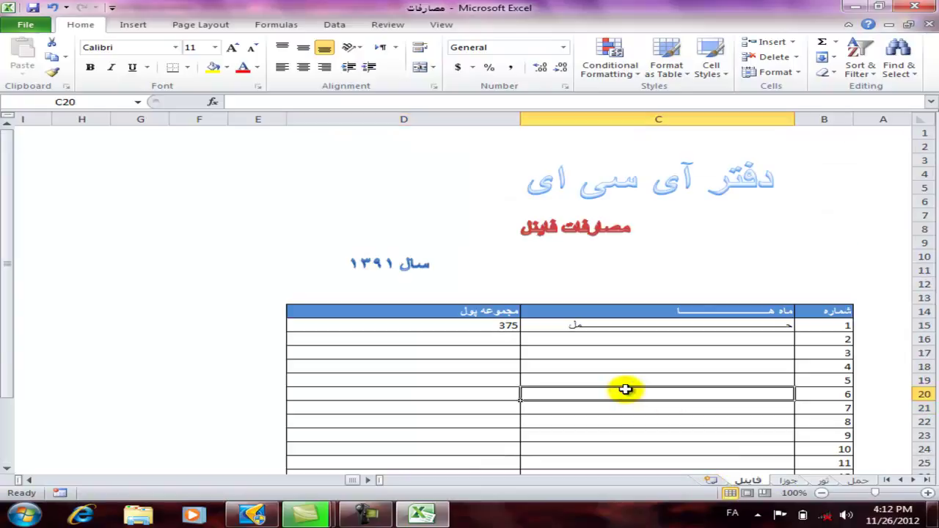
left_click_drag(868, 136, 884, 437)
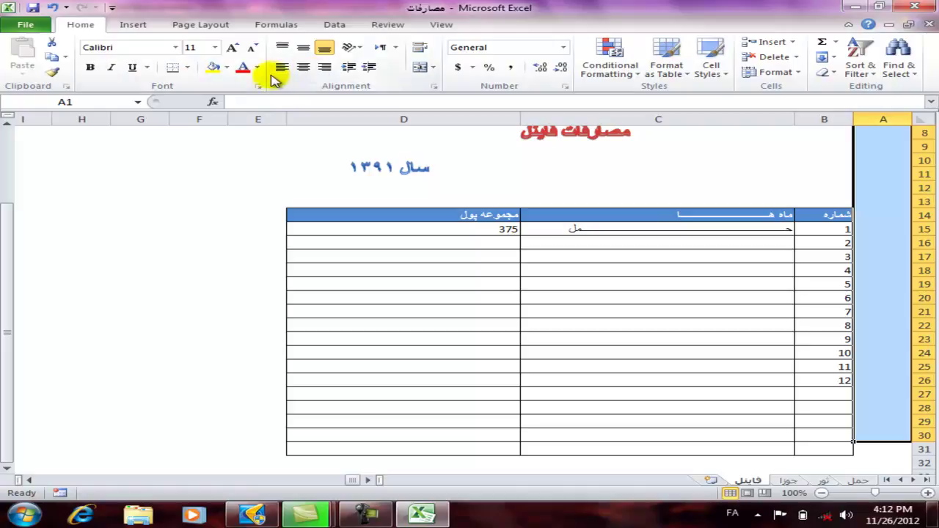
left_click(226, 67)
left_click(262, 164)
scroll(272, 164, "up", 3)
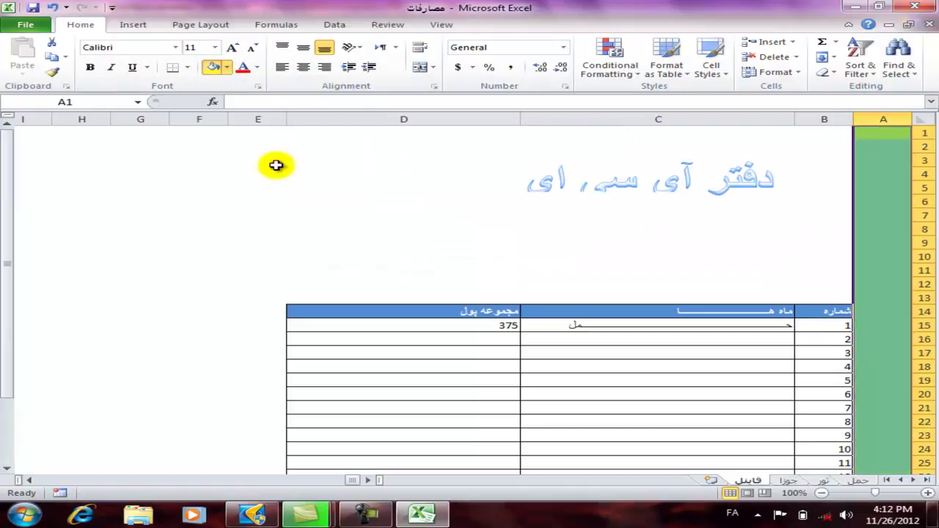
left_click(867, 295)
Remove all borders from the empty table rows B27:D31.
scroll(867, 295, "down", 6)
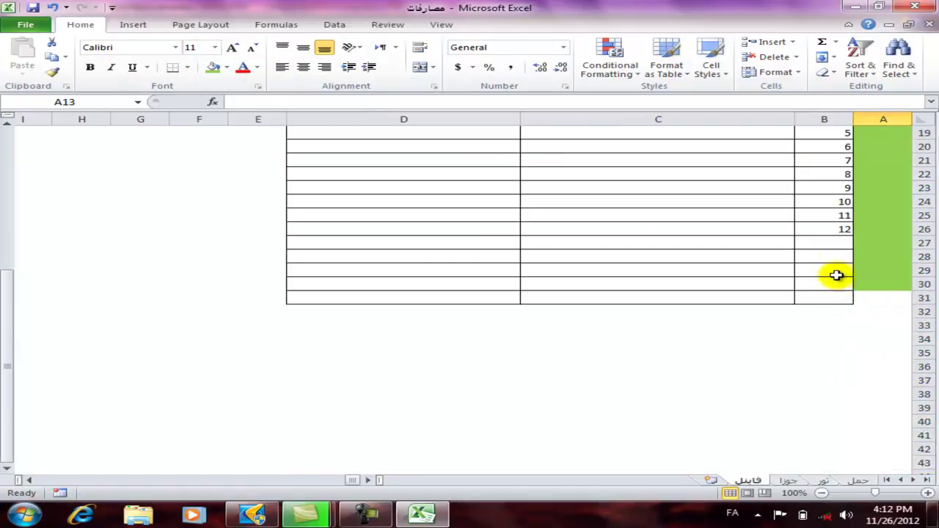
left_click_drag(841, 247, 411, 294)
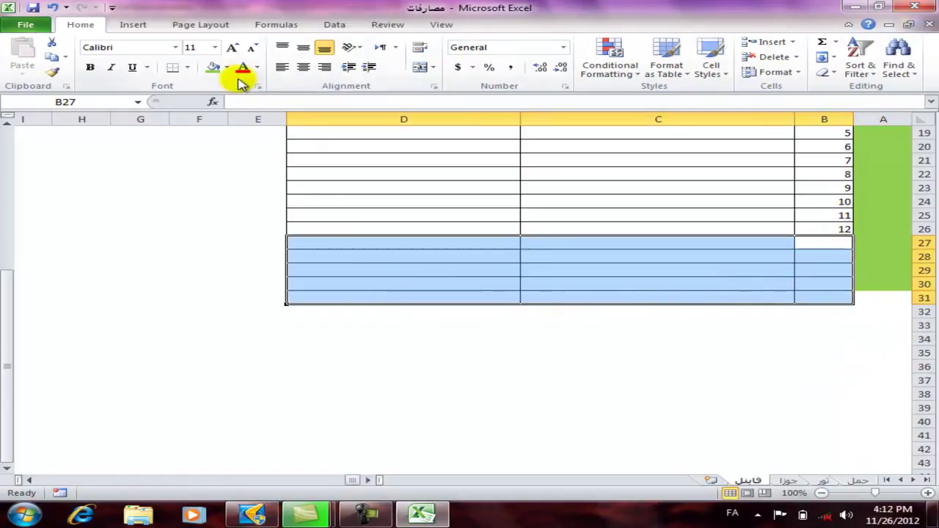
left_click(186, 69)
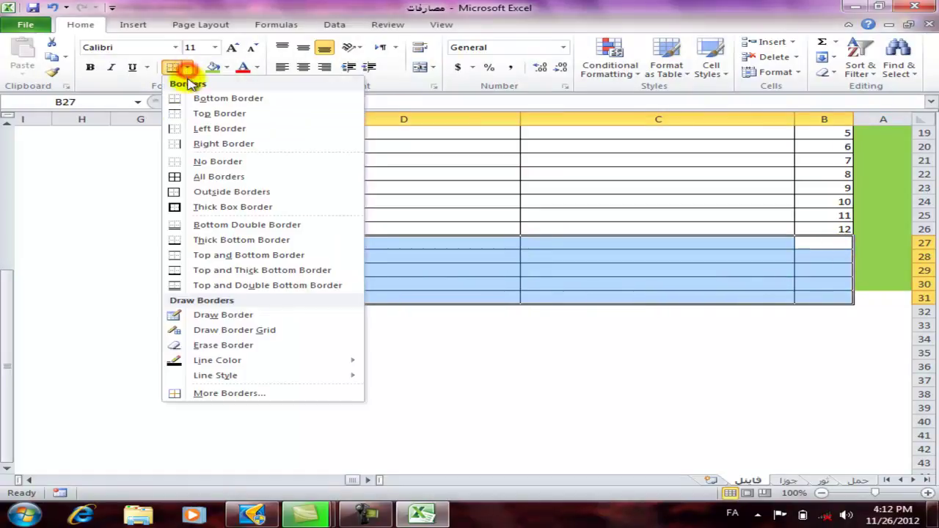
left_click(197, 162)
left_click(481, 338)
Apply All Borders to the table's last numbered row, B26:D26.
left_click_drag(400, 229, 808, 229)
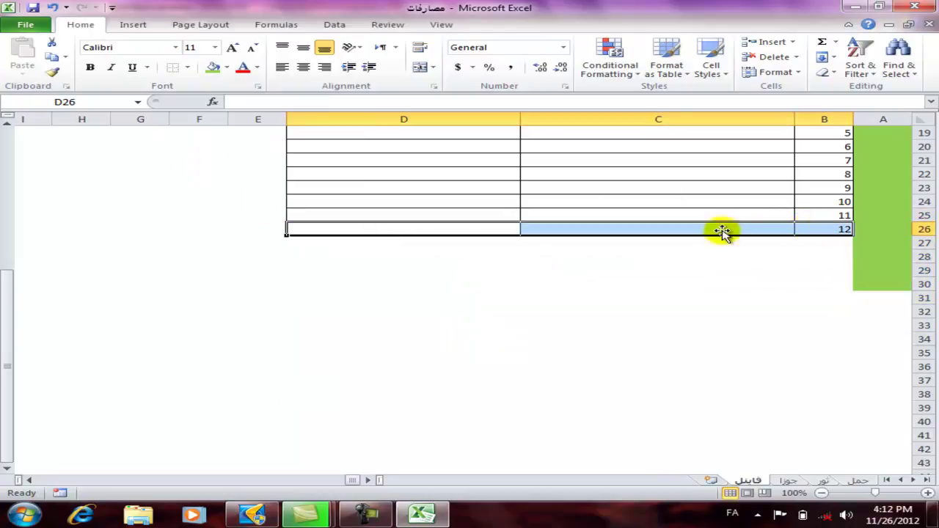
left_click(187, 67)
left_click(210, 177)
left_click(752, 366)
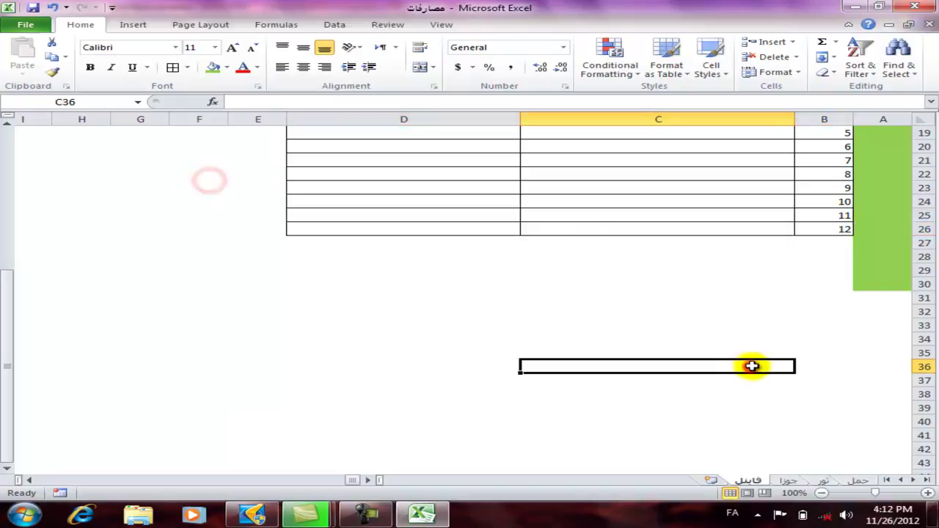
Fill cells A30:E30 below the table with the same light green as column A.
left_click_drag(862, 253, 252, 264)
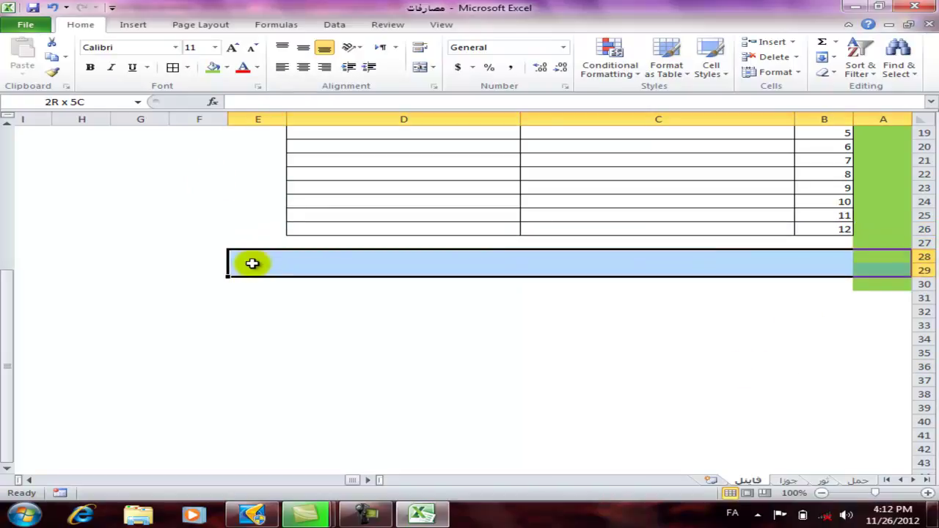
left_click(688, 267)
left_click_drag(886, 284, 273, 279)
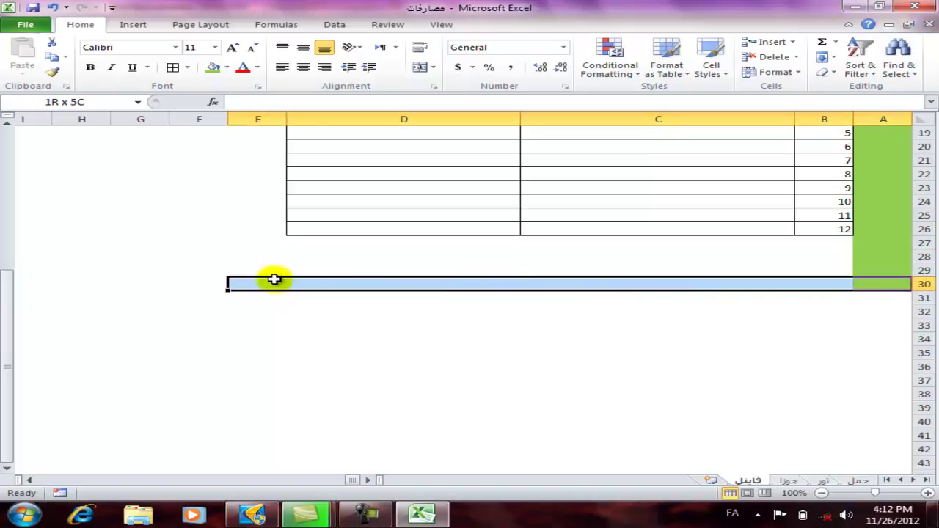
left_click(208, 70)
Complete the green frame by filling column E beside the table and the sheet's top row across columns A to E with light green.
left_click_drag(236, 272, 263, 80)
left_click(213, 67)
scroll(335, 210, "up", 5)
left_click(279, 131)
left_click_drag(278, 131, 899, 135)
left_click(213, 66)
left_click(472, 224)
scroll(472, 222, "down", 6)
scroll(481, 228, "up", 3)
scroll(480, 226, "up", 3)
scroll(640, 318, "down", 3)
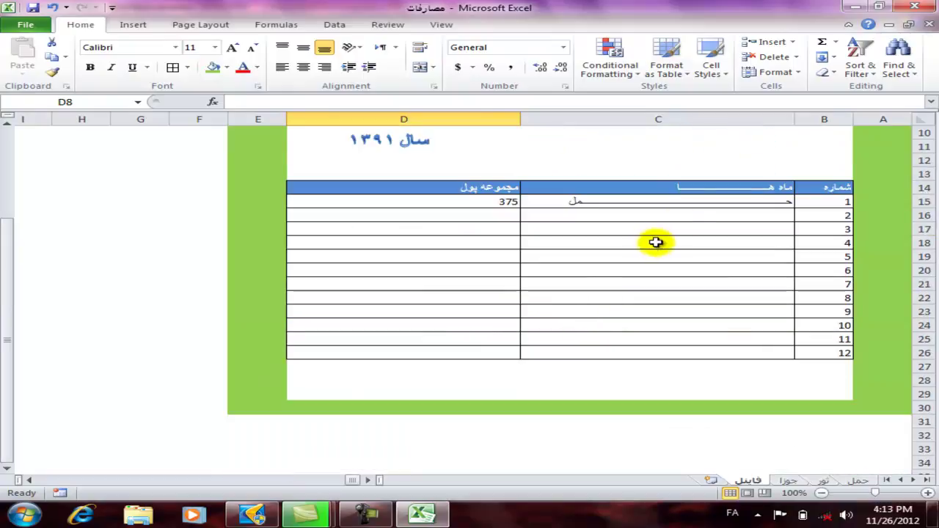
left_click(682, 215)
left_click(684, 243)
left_click(682, 284)
left_click(690, 325)
left_click(692, 351)
Enter the label مصارف فاینل سالانه in C28 and left-align it.
left_click(415, 379)
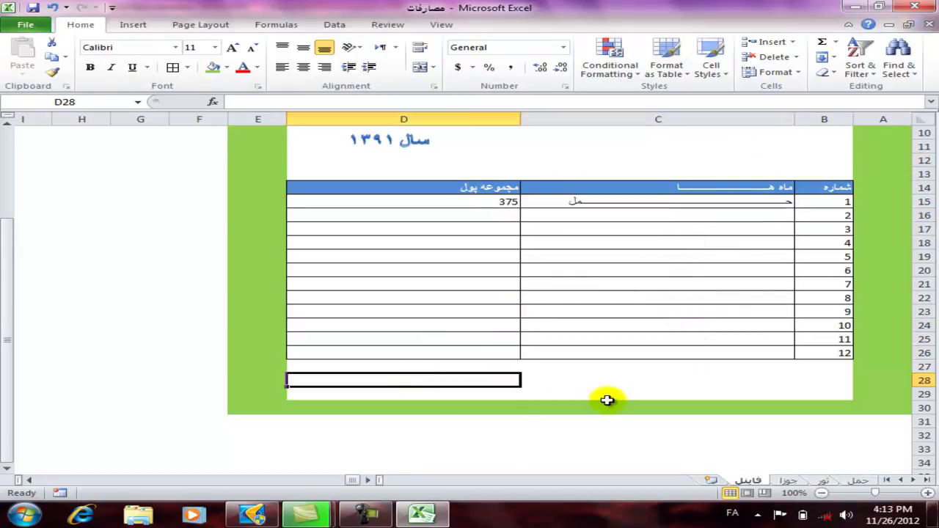
left_click(639, 381)
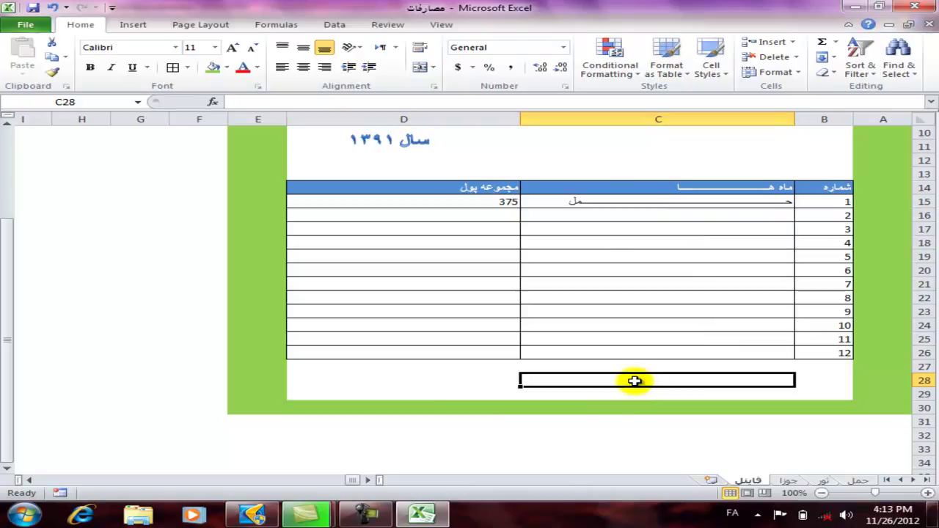
type("مت")
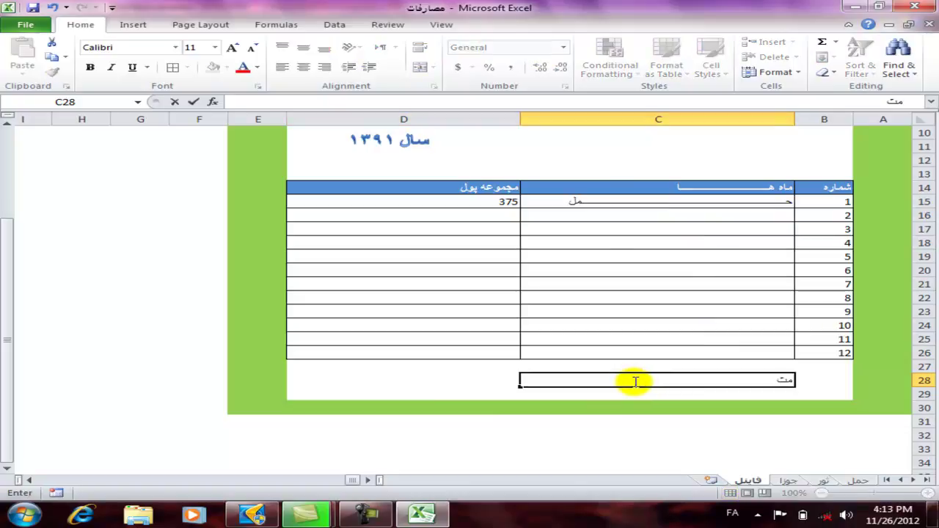
type("ارف فایل سالانه")
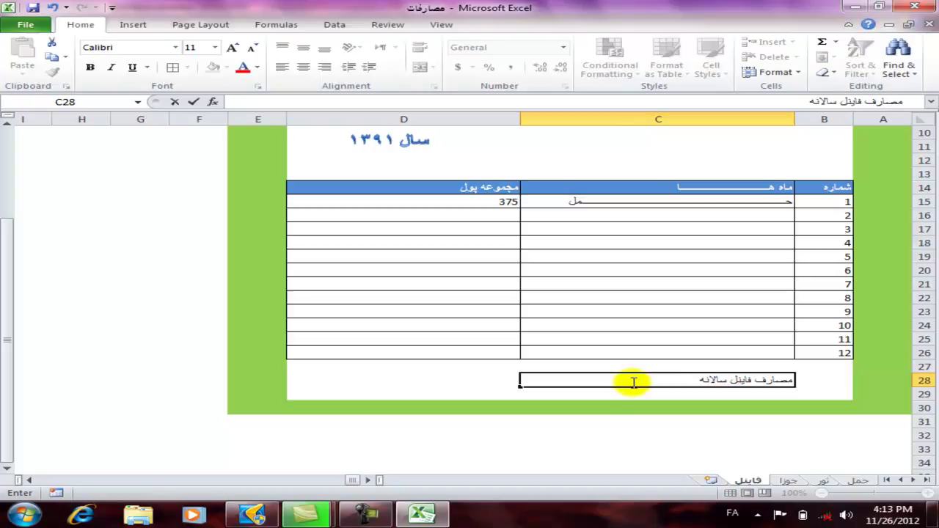
key("Return")
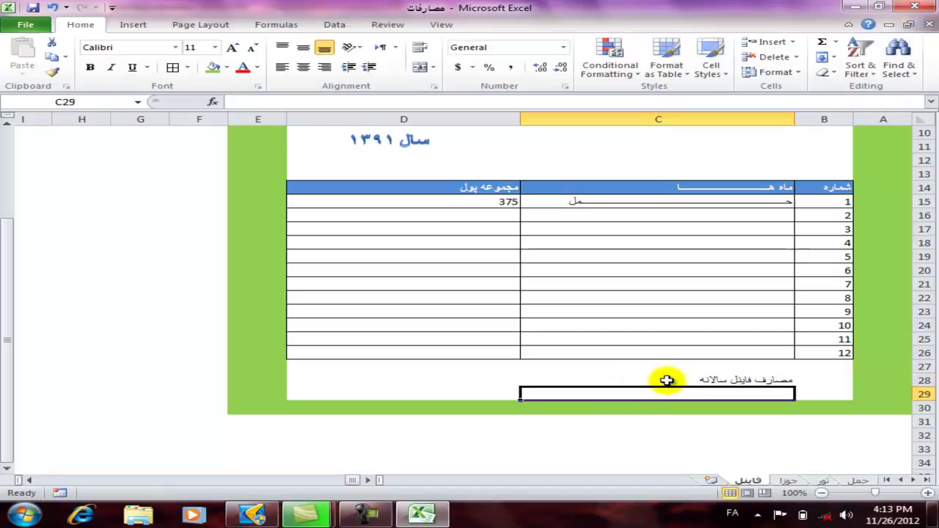
left_click(656, 381)
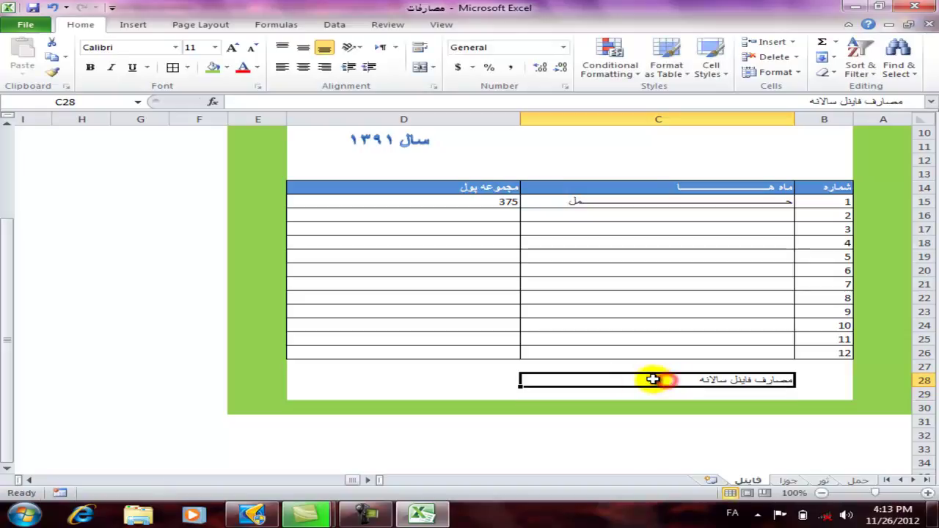
left_click(282, 67)
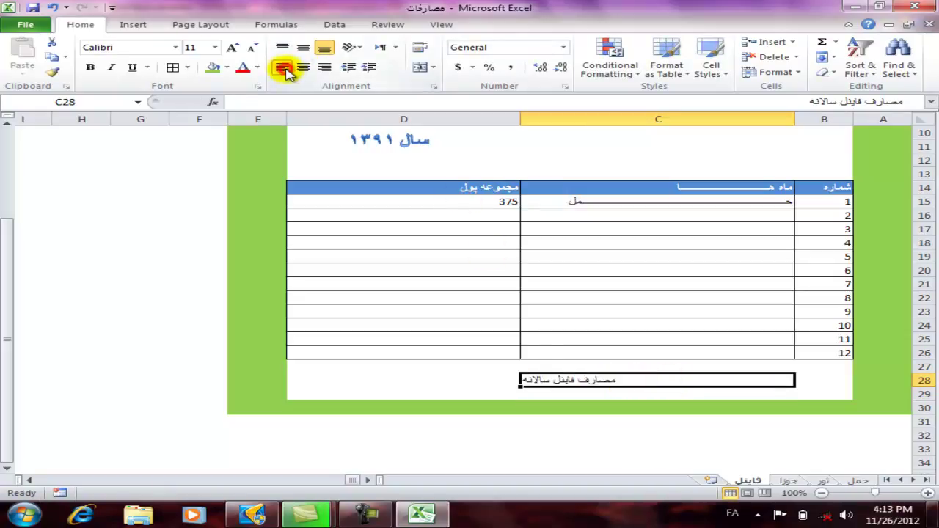
Format D28 with bold white text on a dark blue fill.
left_click(440, 378)
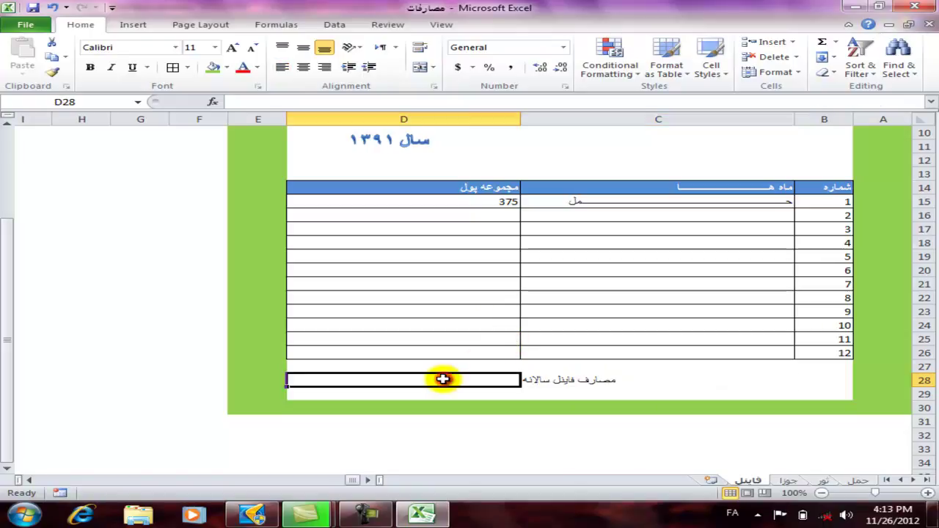
left_click(258, 67)
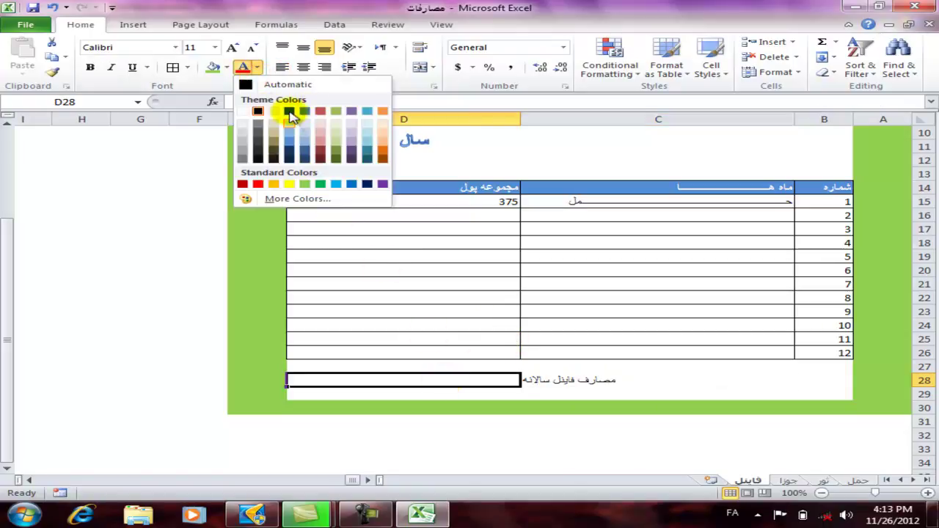
left_click(242, 111)
left_click(226, 67)
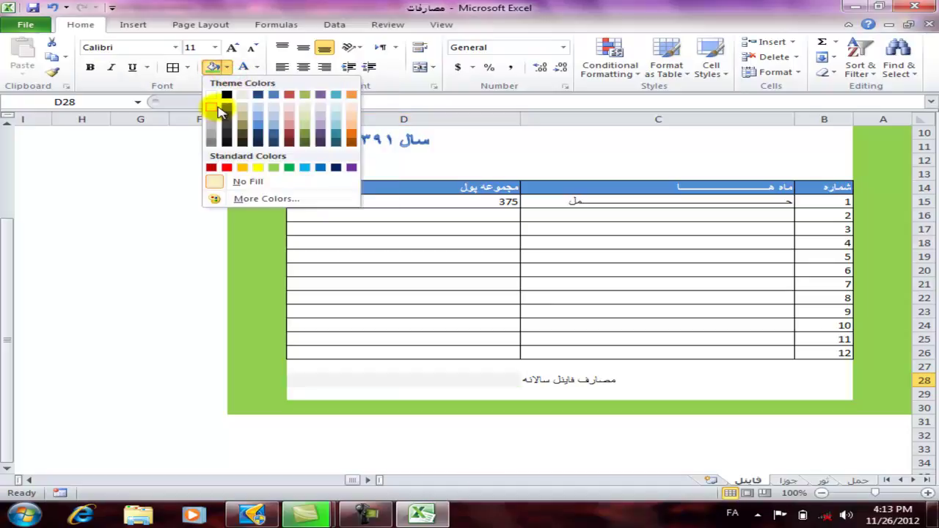
left_click(257, 94)
left_click(89, 66)
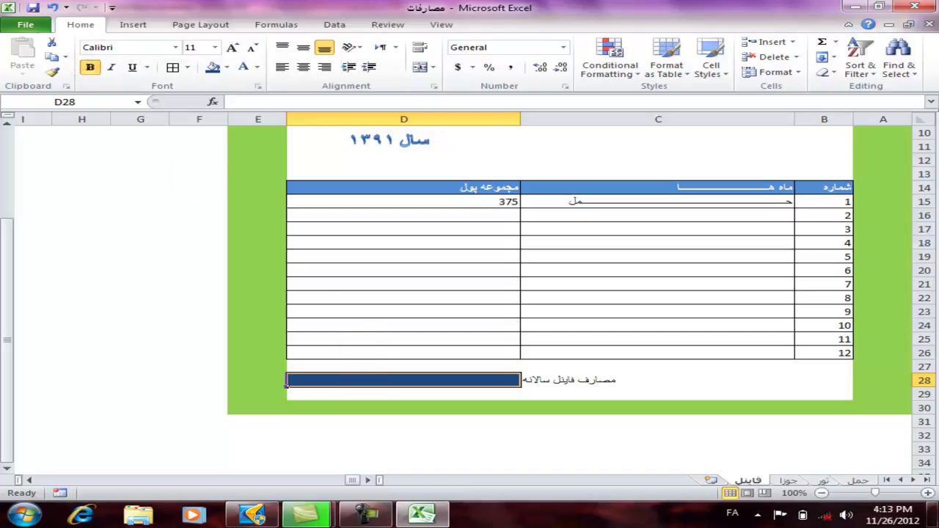
Enter the formula =sum(d15:d26) in D28 to total the monthly amounts.
type("=")
type("سعة")
key("BackSpace")
key("BackSpace")
key("BackSpace")
key("alt+shift")
type("sum")
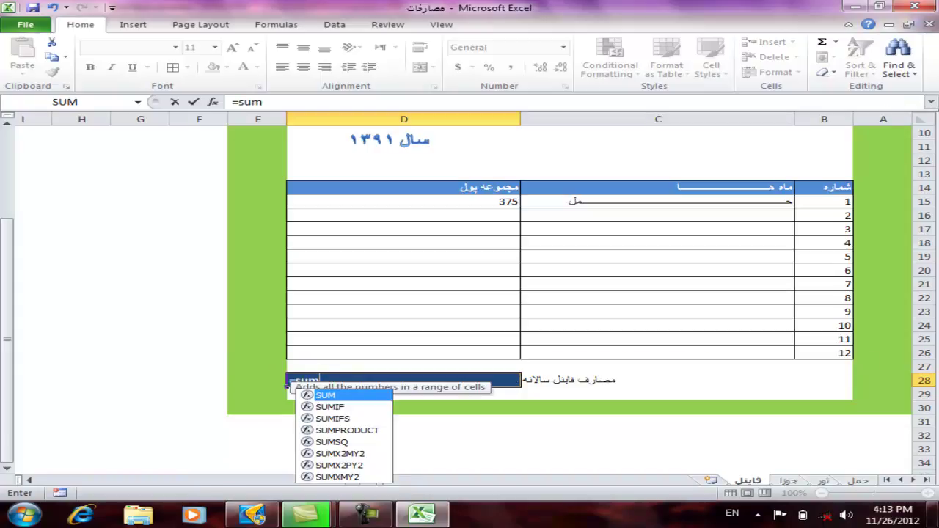
type("(")
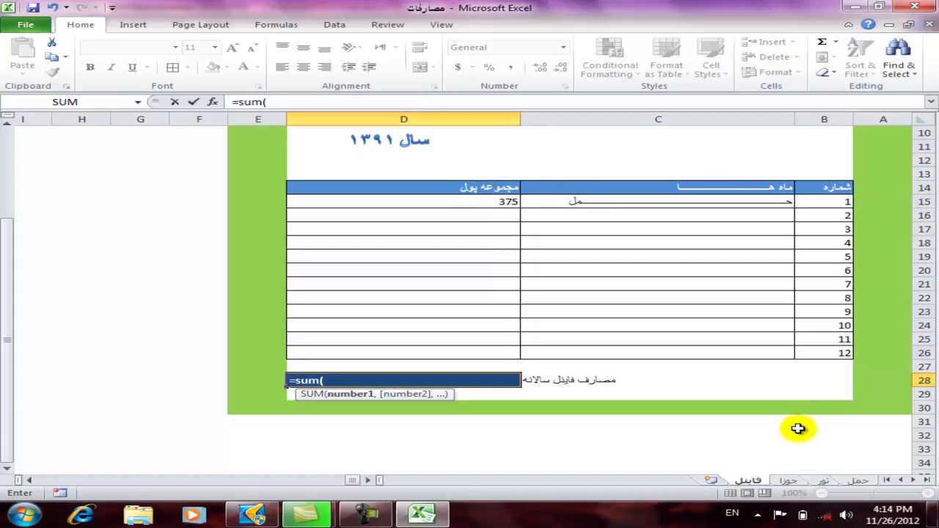
type("d1")
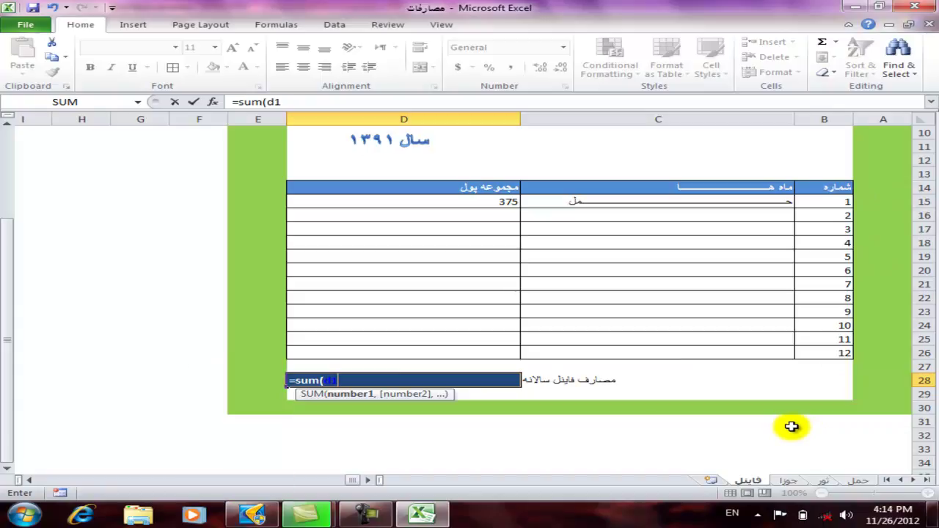
type("5")
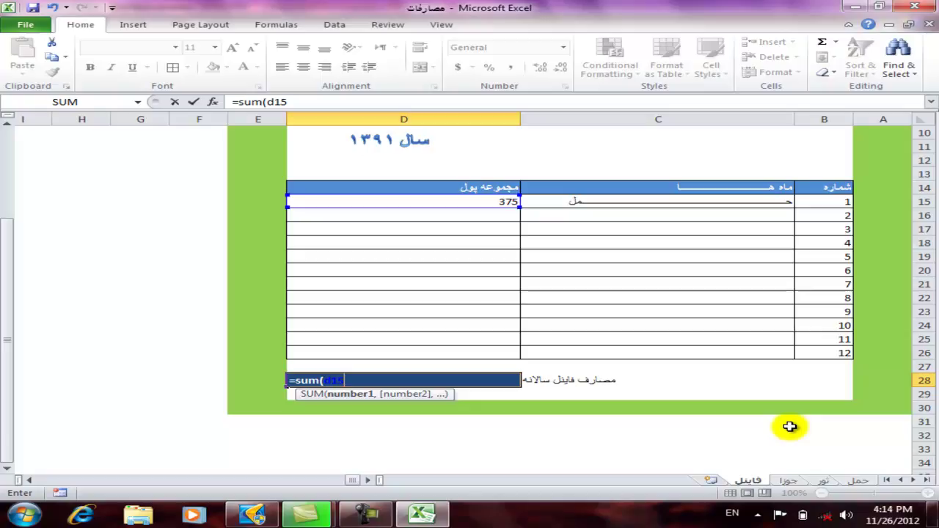
type(":d26")
key("Return")
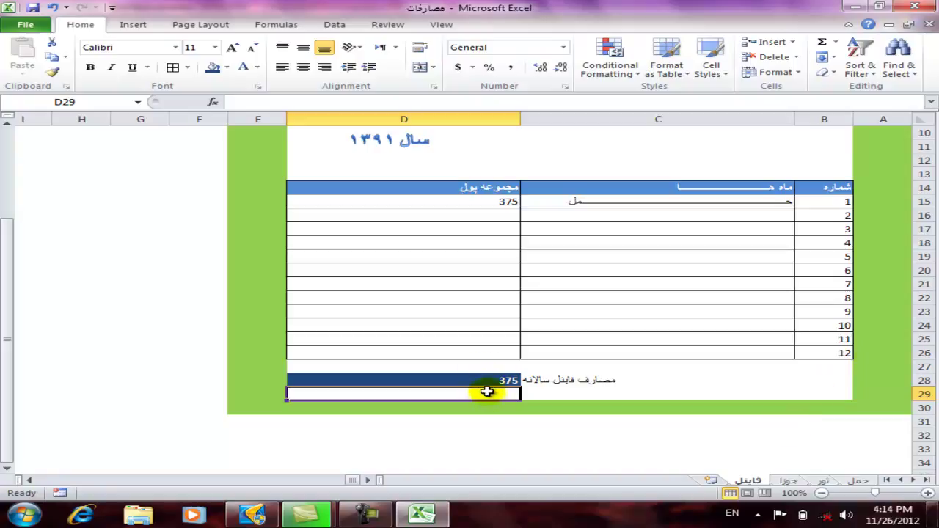
Enter the month name ثور in C16 as the table's second month.
left_click(721, 352)
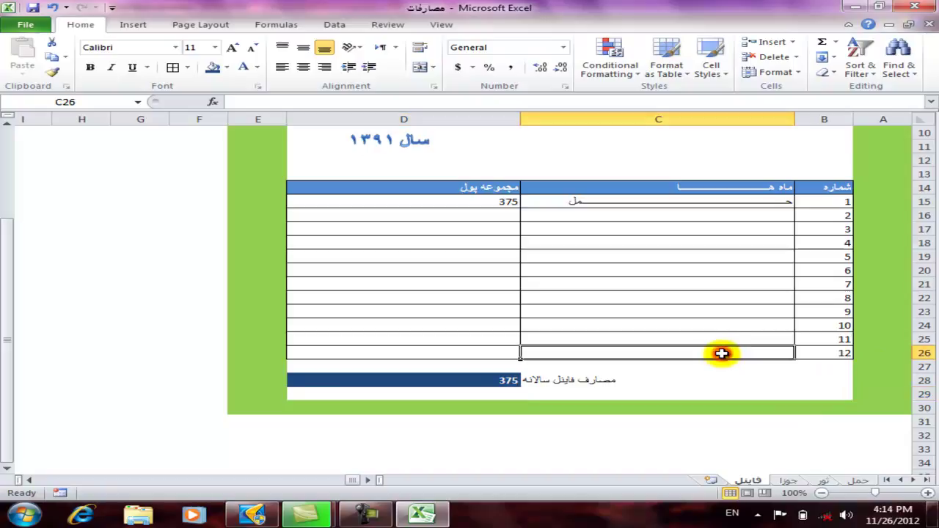
left_click(730, 217)
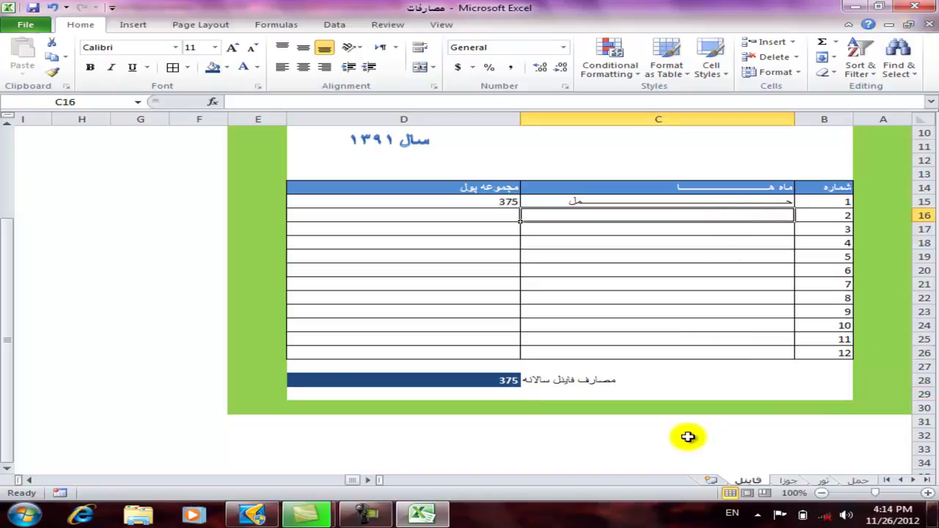
type("e,")
key("BackSpace")
key("BackSpace")
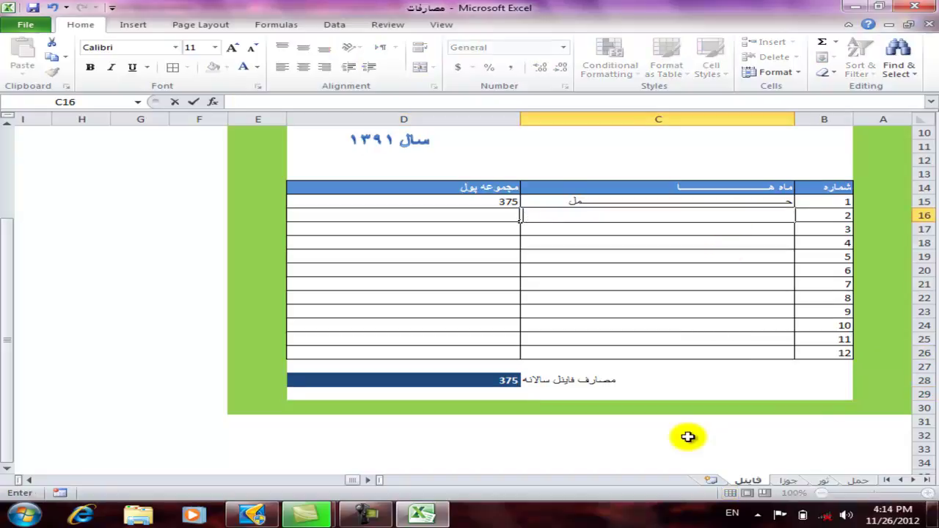
key("alt+shift")
type("ثور")
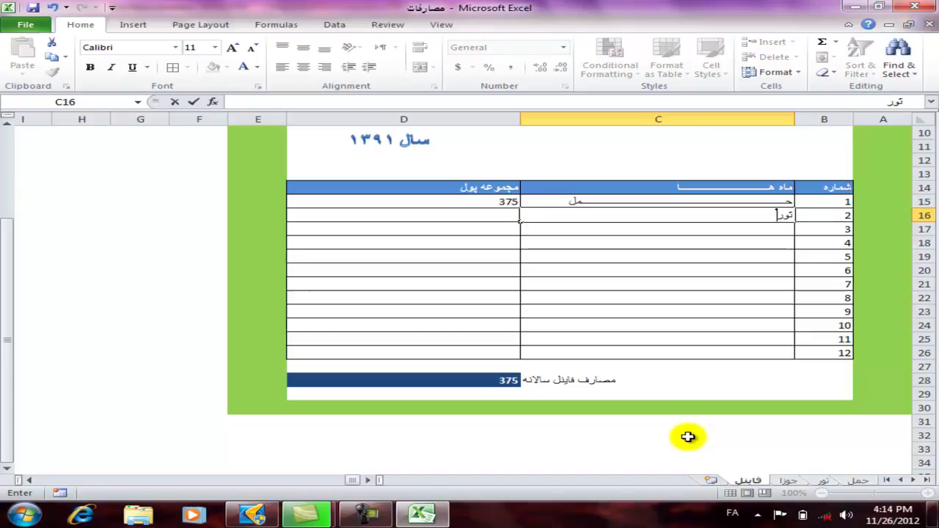
key("Tab")
key("shift+Tab")
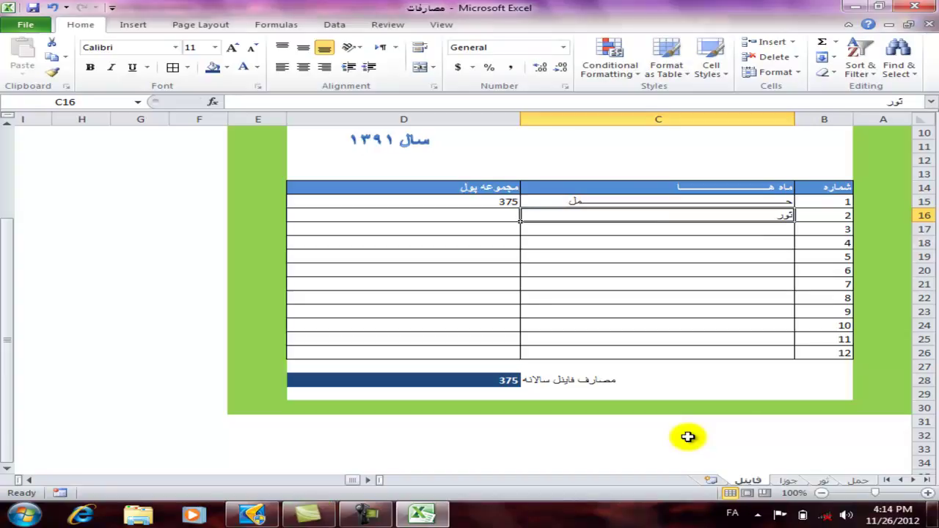
Stretch the word ثور in C16 with elongation characters after its first letter to match the width of حمل above.
left_click(780, 229)
left_click(778, 215)
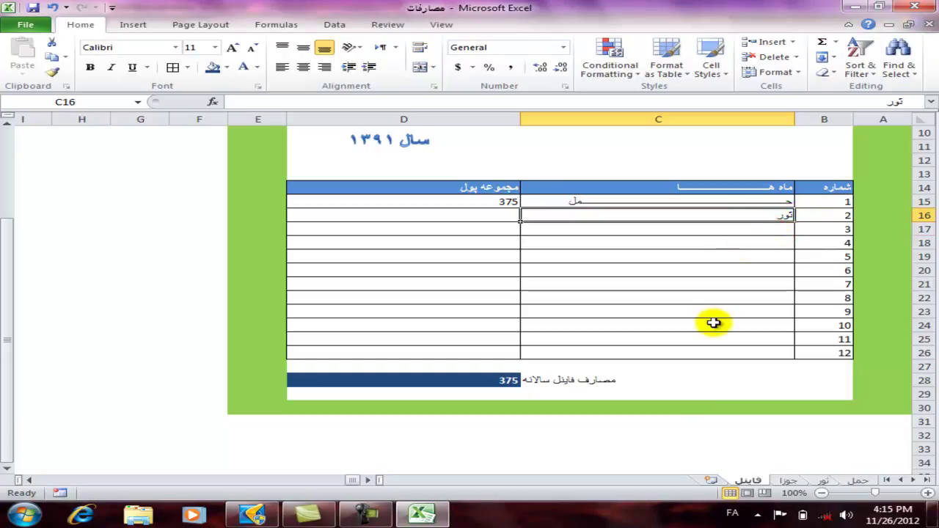
key("F2")
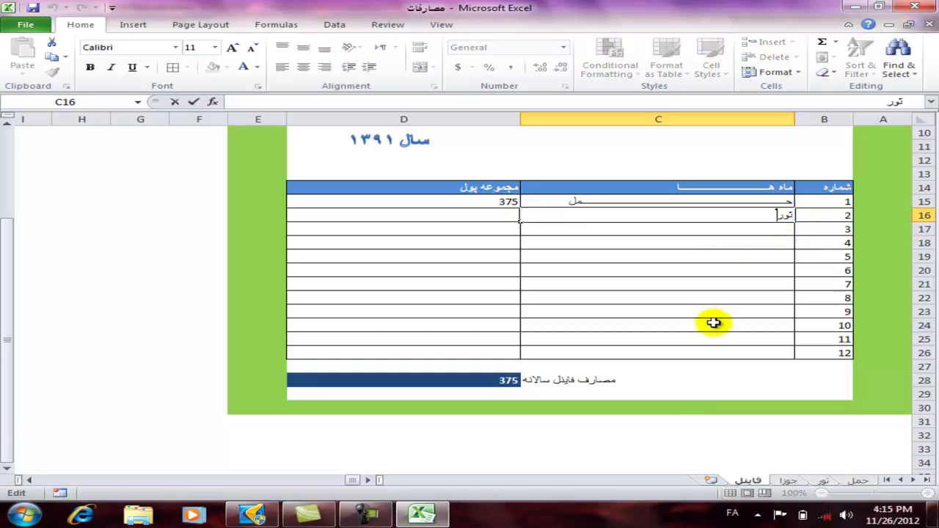
key("Right")
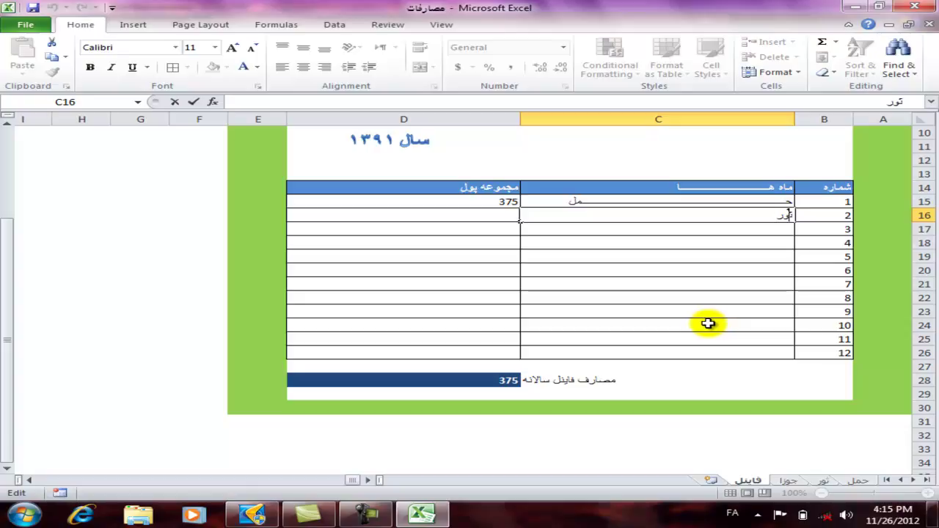
type("ــــــــــــــــــــ")
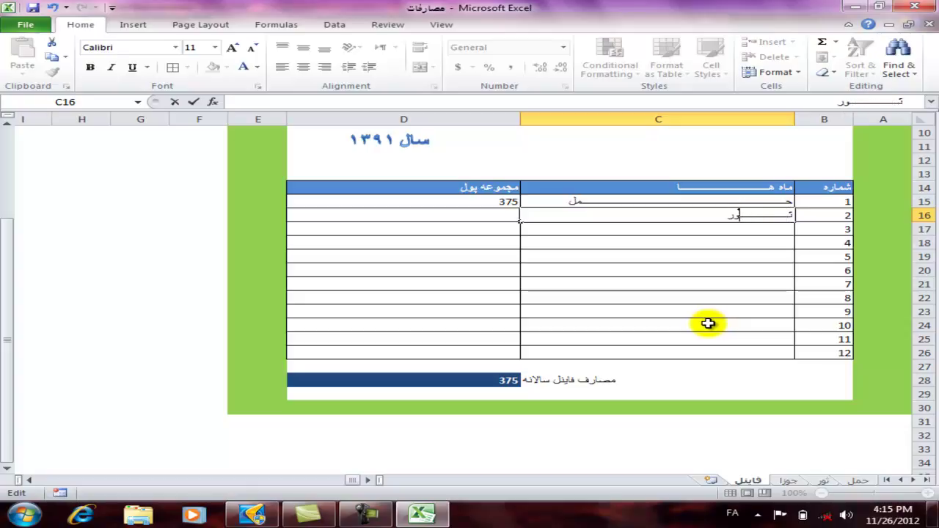
type("ــــــــــــــــــــ")
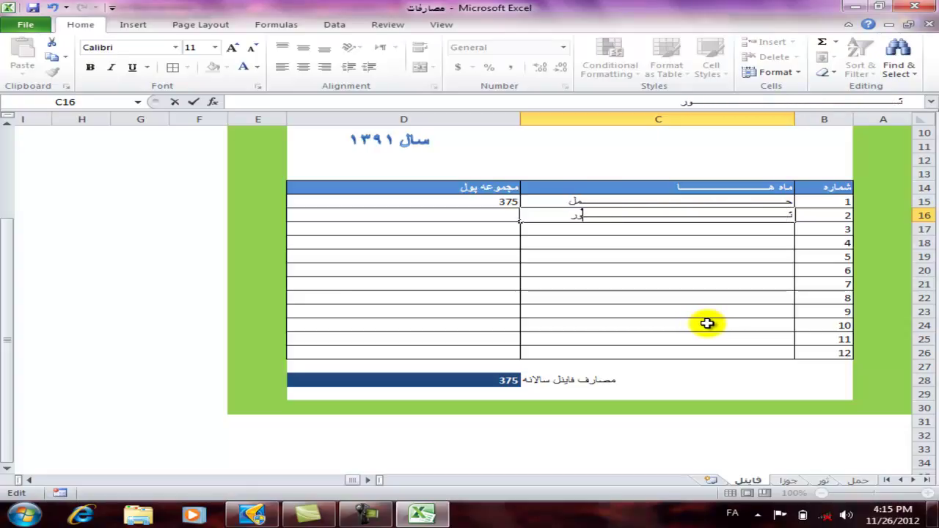
key("Return")
Link D16 on the فاینل sheet to cell G54 of the ثور sheet with a formula.
key("Up")
key("Left")
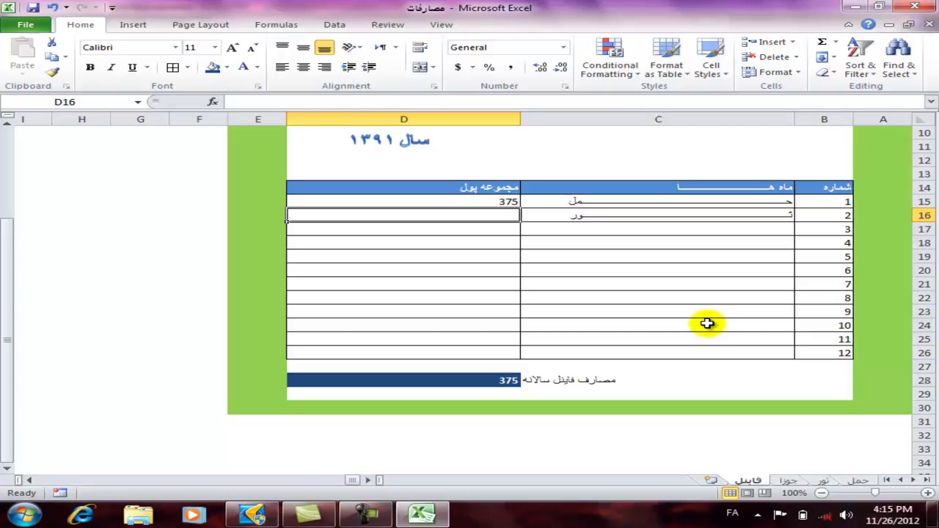
type("=")
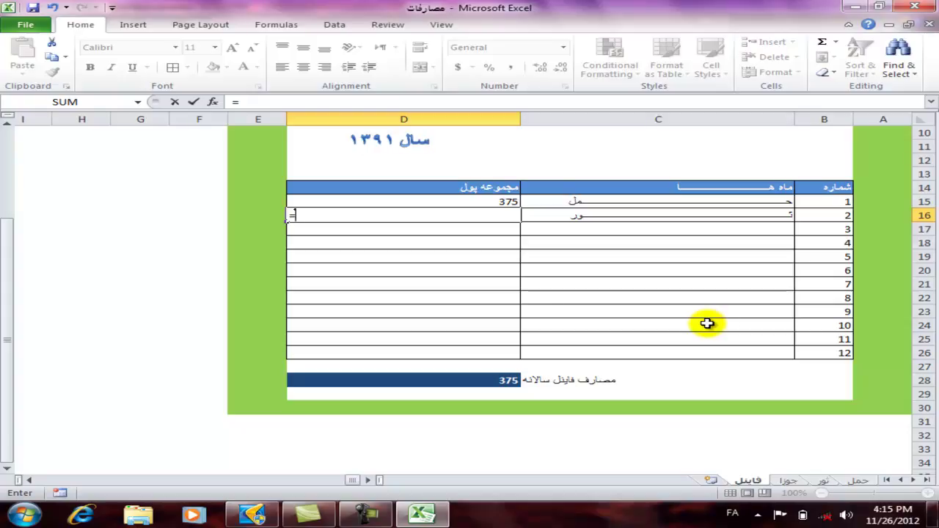
left_click(821, 480)
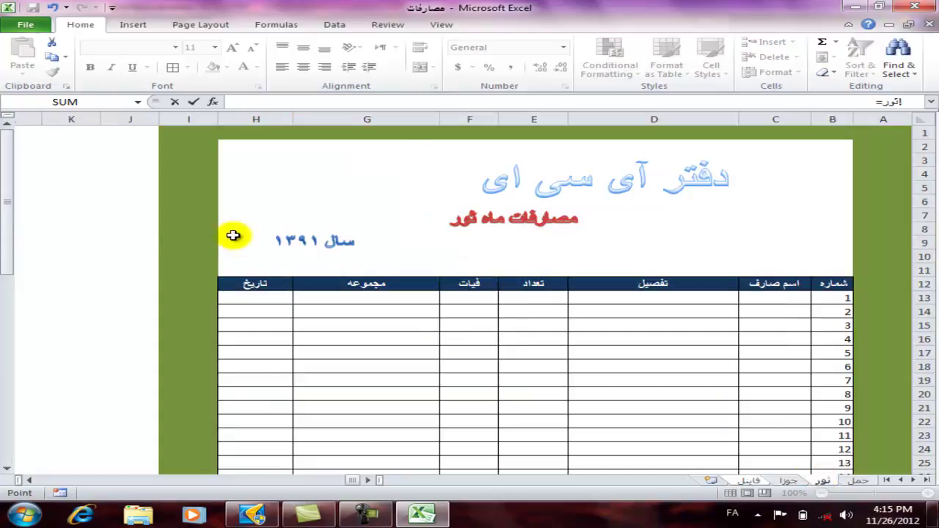
left_click_drag(7, 204, 4, 398)
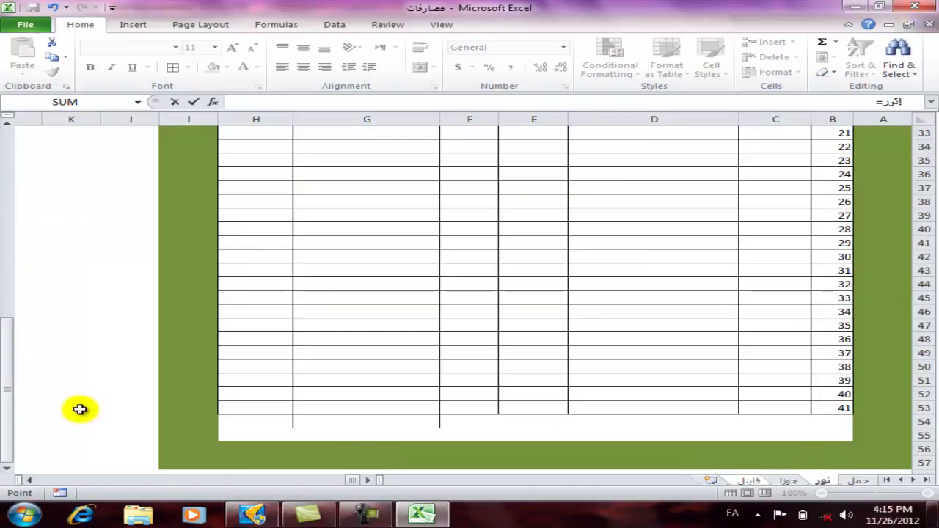
left_click(396, 422)
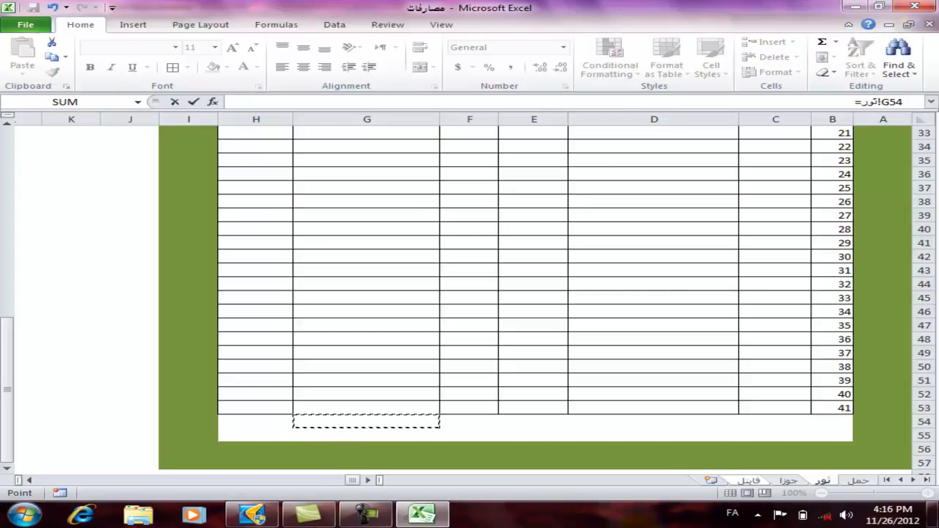
key("Return")
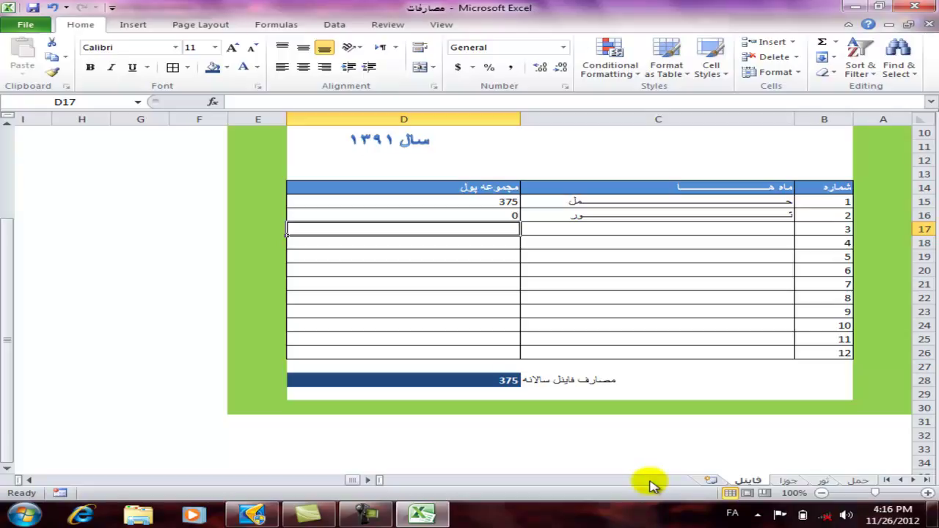
On the ثور sheet, enter 4 as the quantity in E13 and 8 as the unit price in F13.
left_click(825, 481)
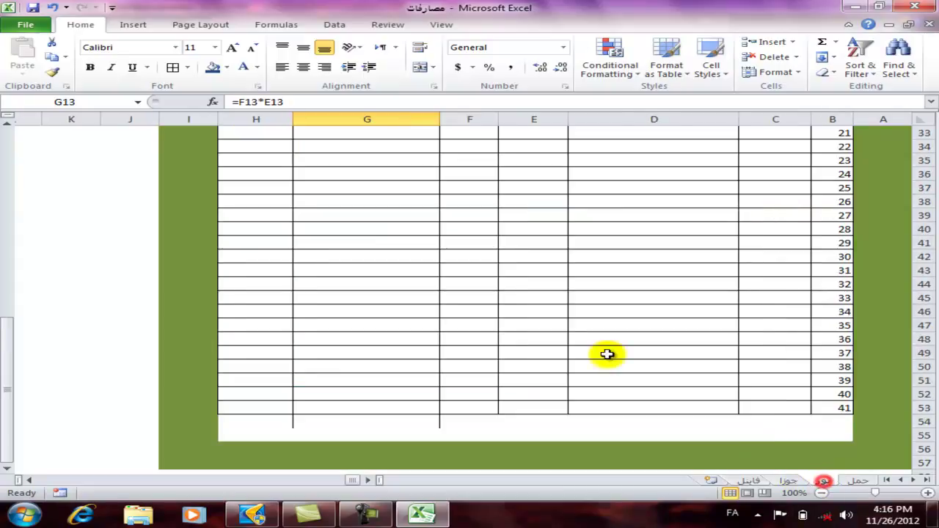
left_click(534, 298)
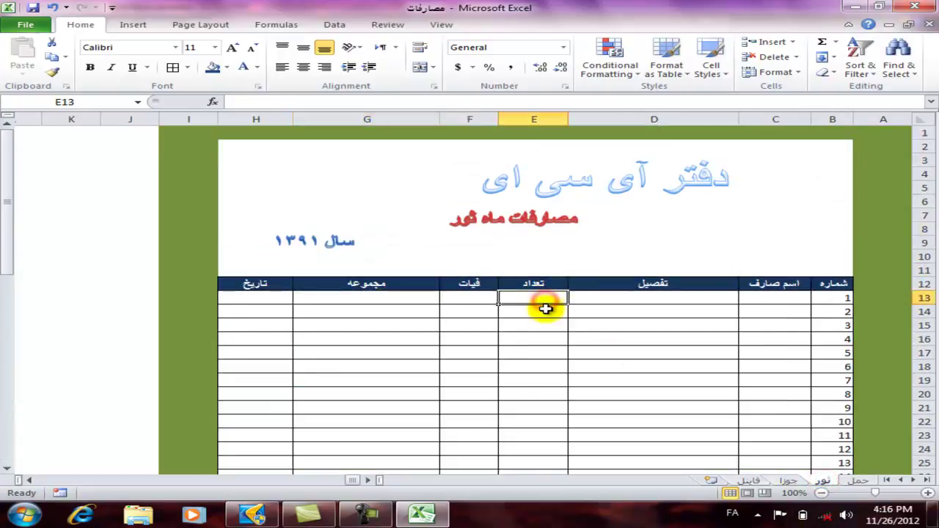
type("4")
key("Tab")
type("8")
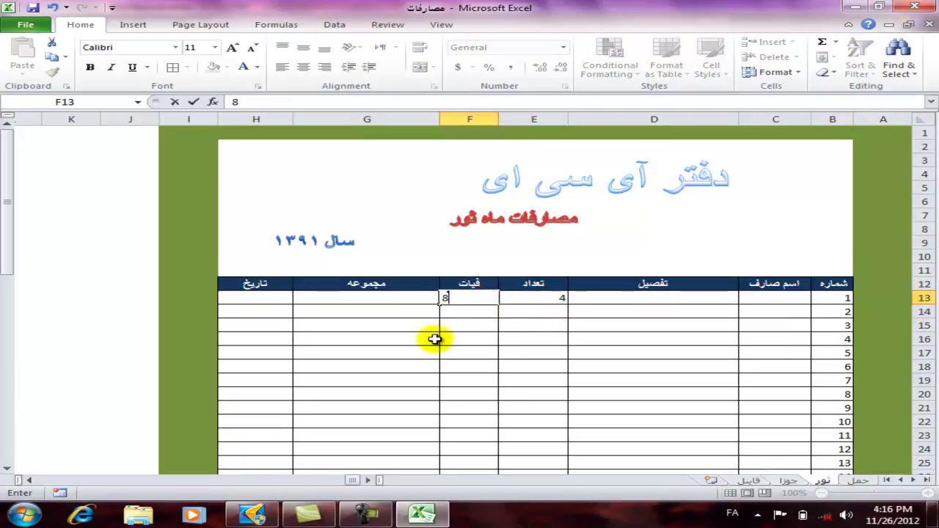
key("Tab")
Check the total in G54 of the ثور sheet, and its linked amount in D16 and the annual sum in D28 on the فاینل sheet.
scroll(431, 340, "down", 13)
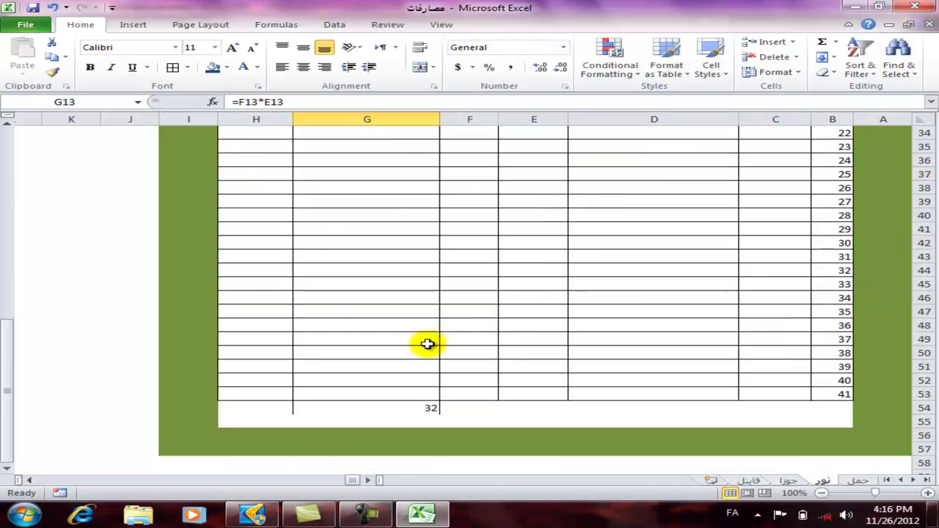
left_click(422, 325)
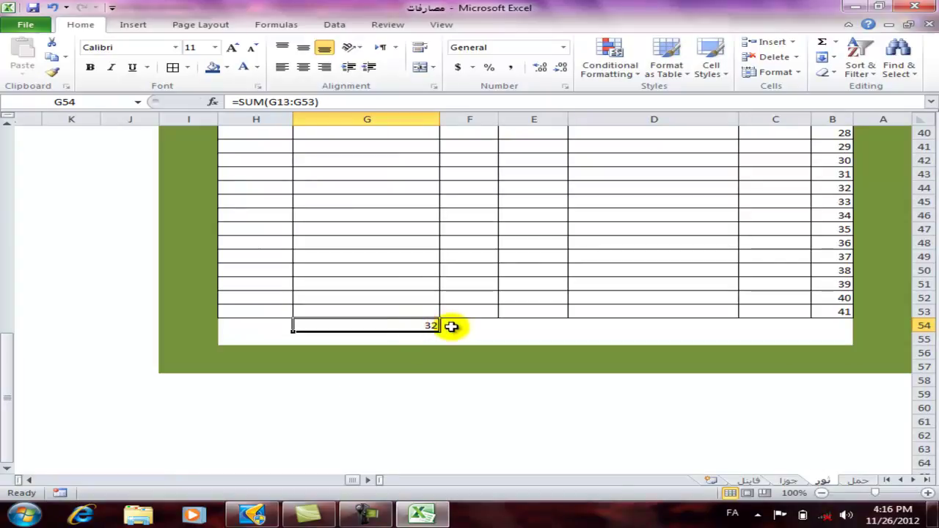
left_click(411, 339)
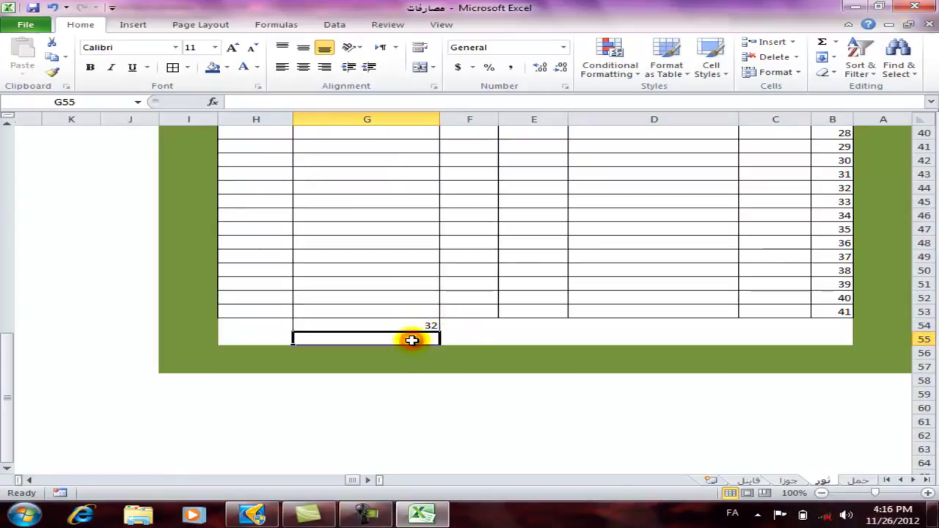
left_click(416, 326)
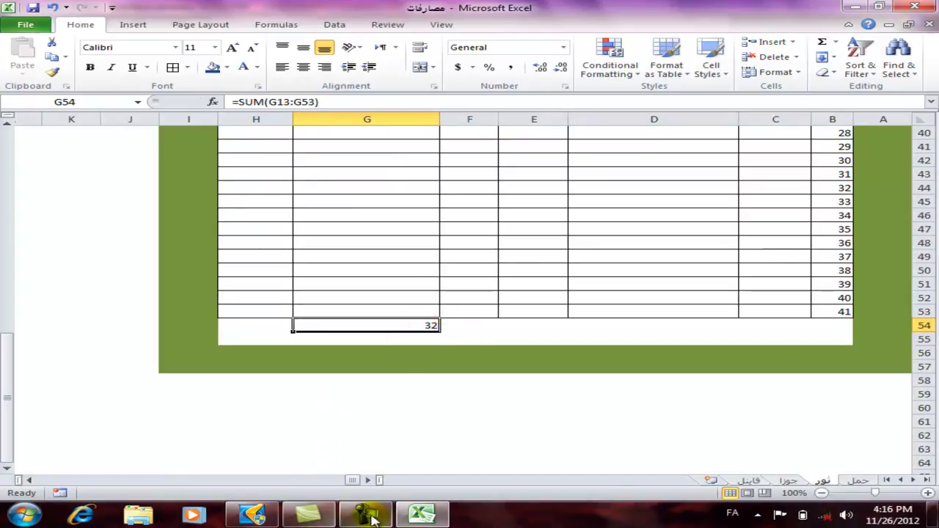
left_click(749, 481)
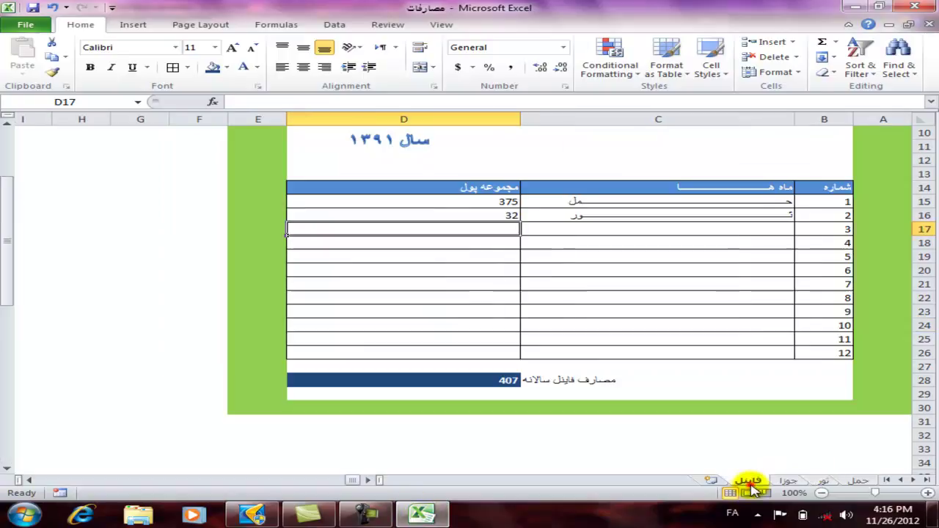
left_click(507, 215)
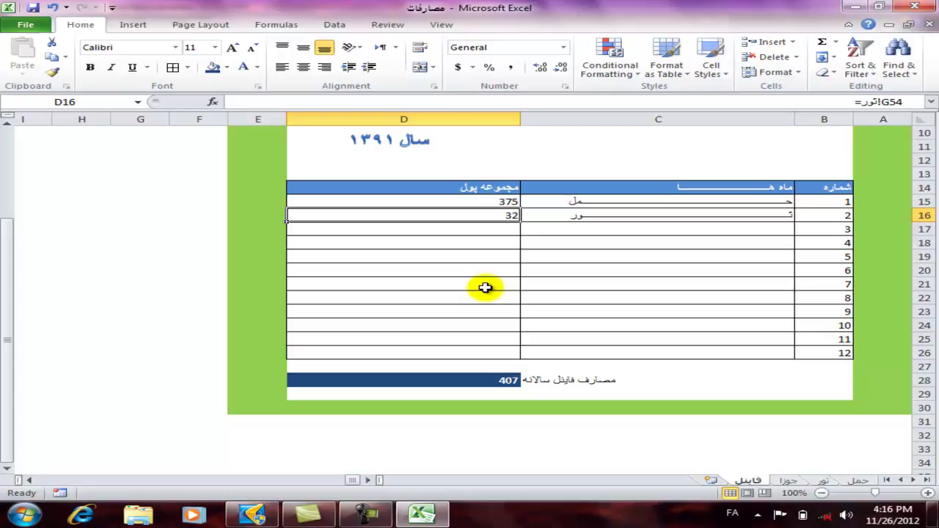
left_click(492, 379)
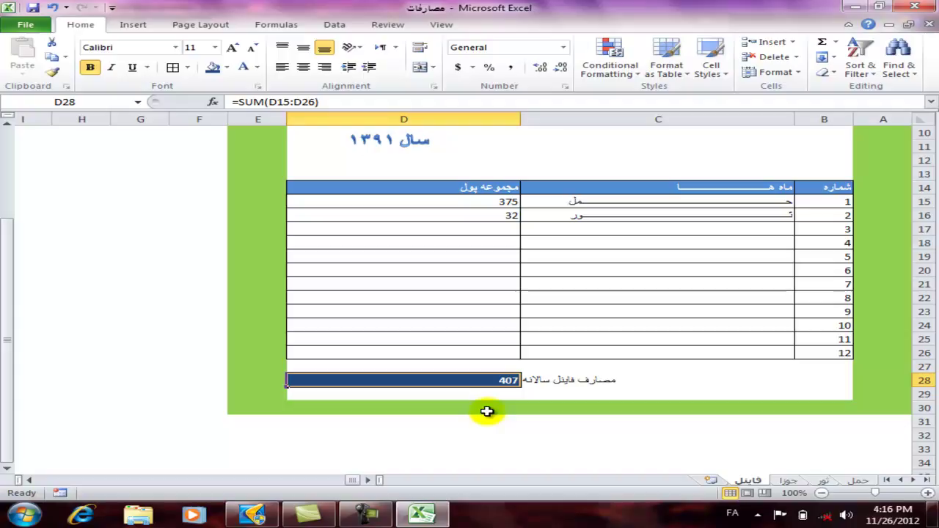
Replace the link in D16 of the فاینل sheet with a SUM formula over G13:G53 of the ثور sheet.
left_click(518, 219)
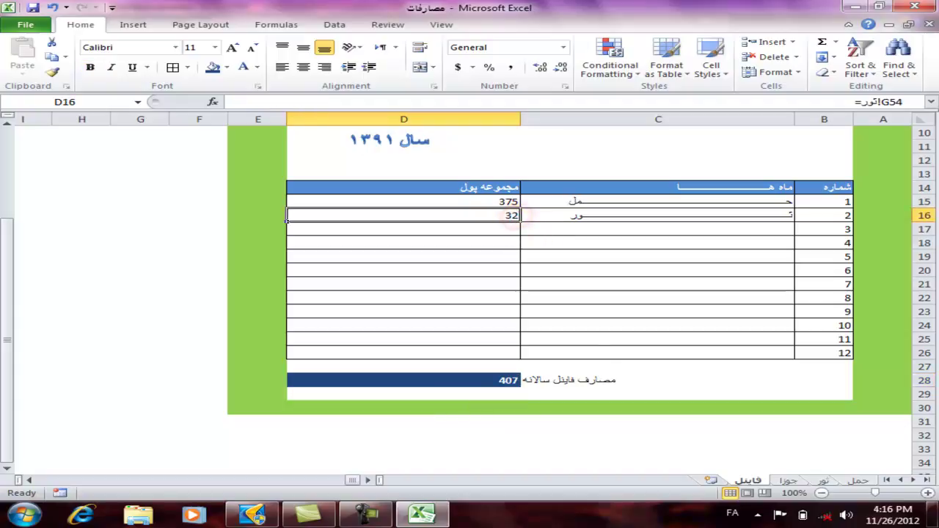
key("Delete")
type("=")
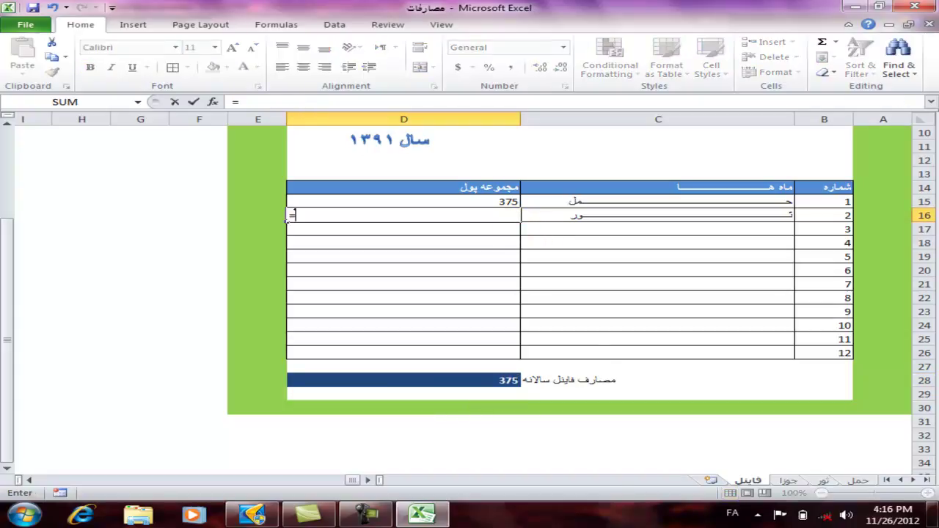
key("alt+shift")
type("سعة")
key("BackSpace")
key("BackSpace")
key("BackSpace")
key("alt+shift")
type("sum")
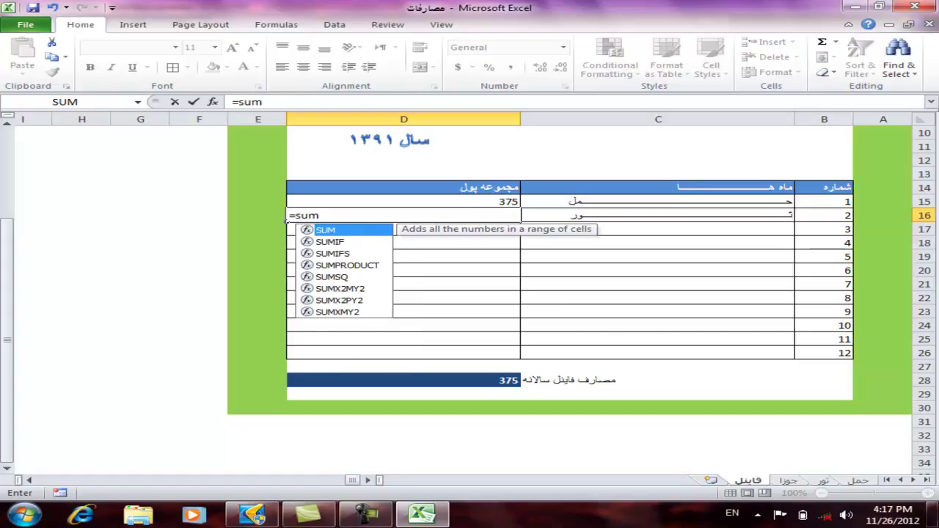
type("(")
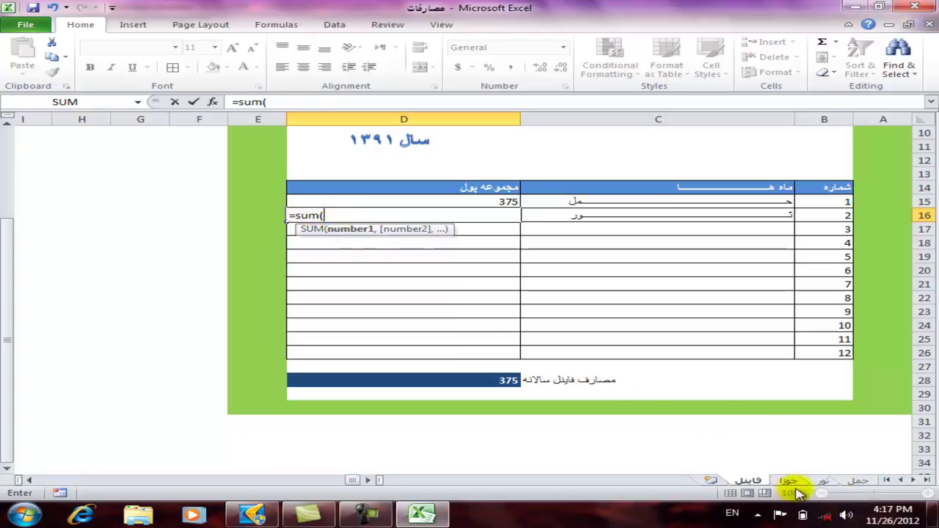
left_click(820, 481)
scroll(619, 434, "up", 12)
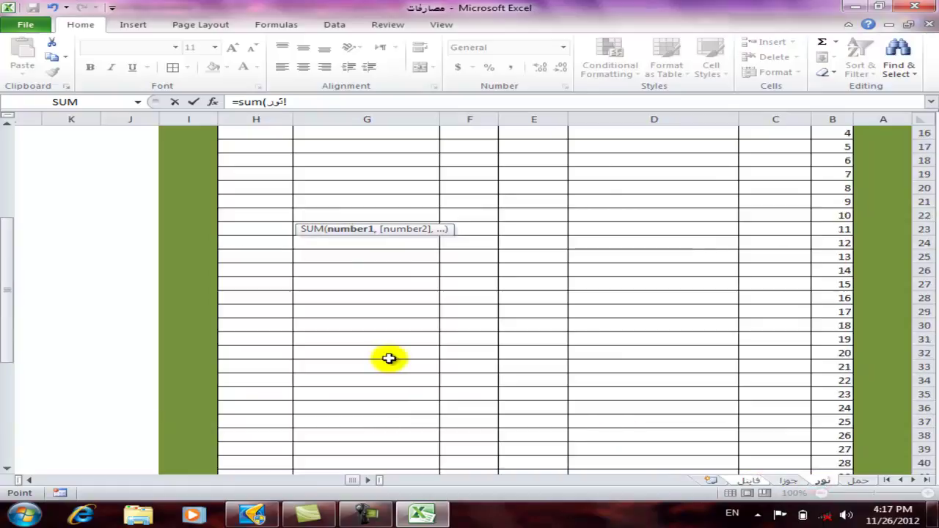
left_click_drag(409, 260, 378, 467)
left_click_drag(389, 435, 392, 427)
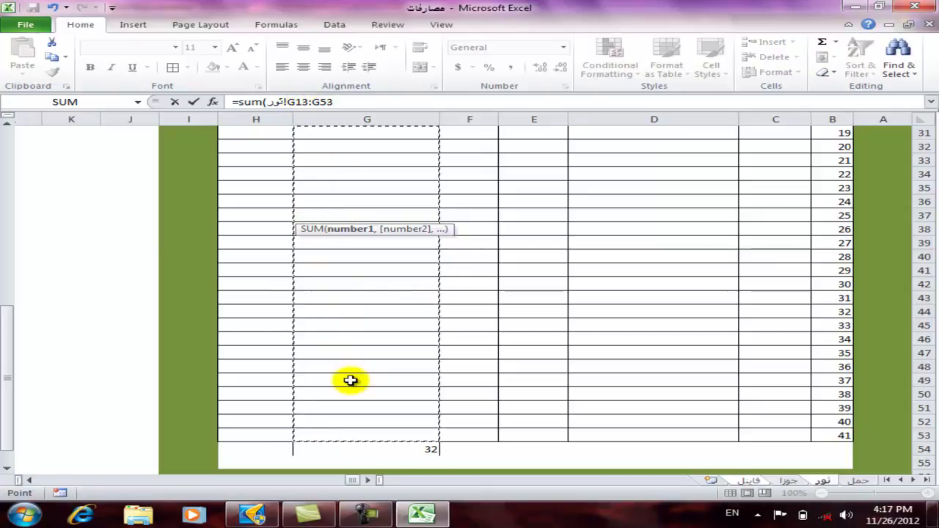
key("Return")
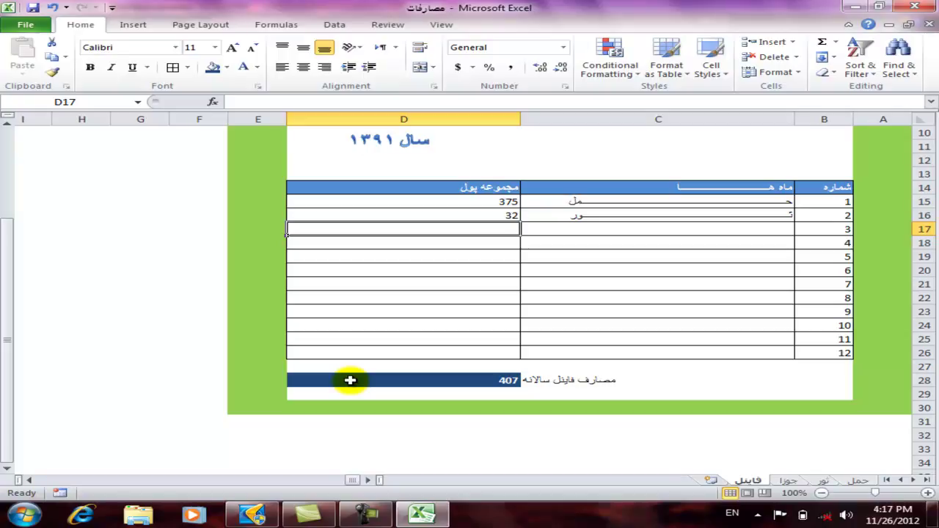
Review the SUM formula in D16 on the فاینل sheet and clear it from the cell.
key("Up")
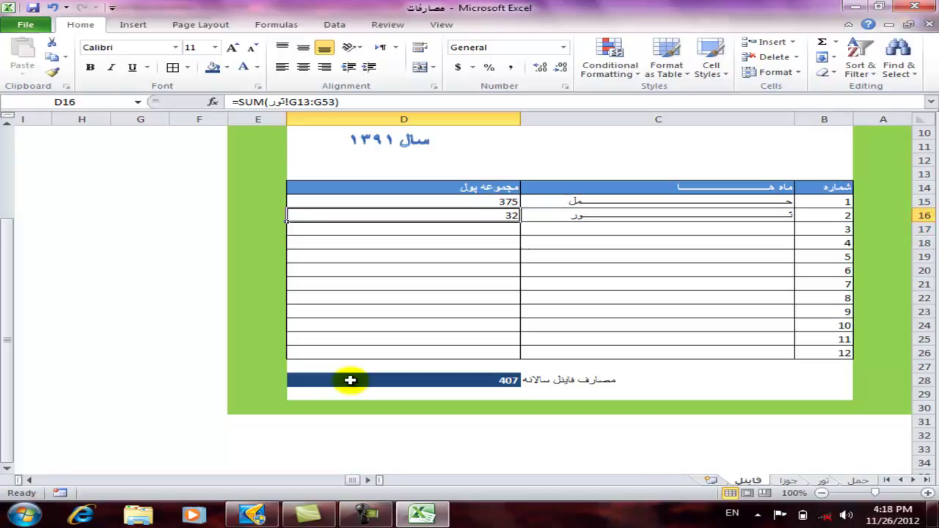
key("Down")
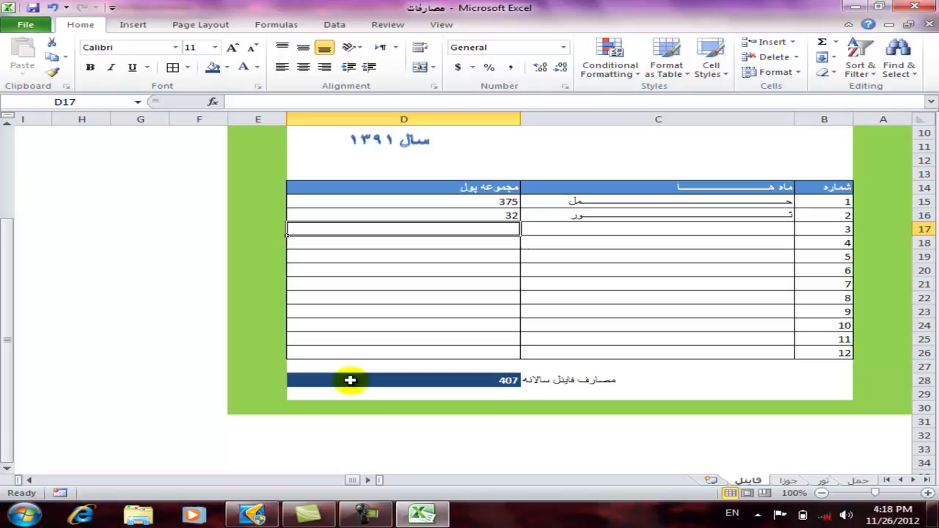
key("Up")
key("Down")
key("Up")
key("Delete")
left_click(430, 445)
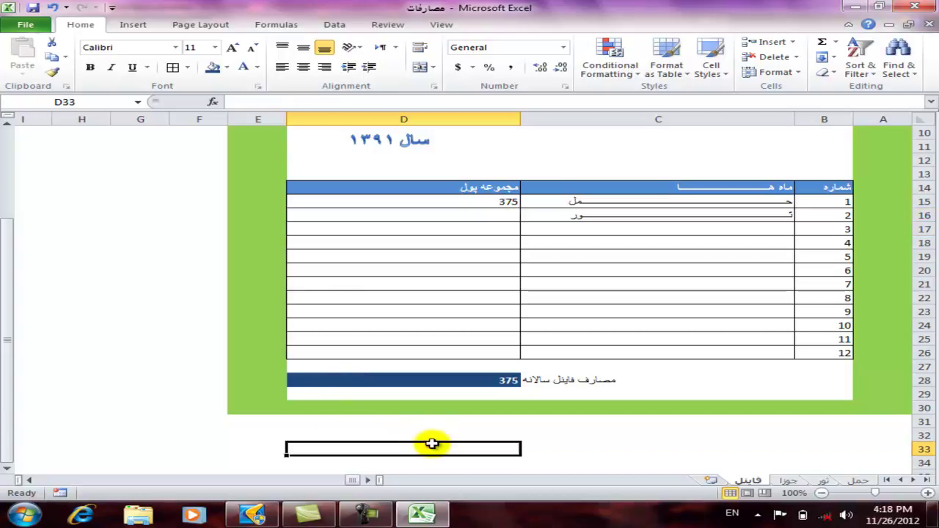
Copy total cell G54 from the ثور sheet and paste it as a link into D16 of the فاینل sheet.
left_click(515, 214)
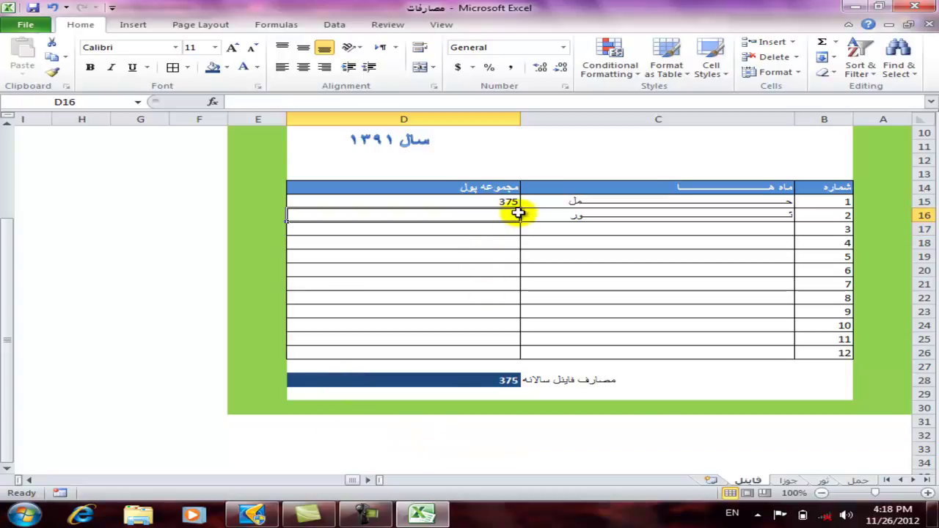
left_click(785, 481)
scroll(411, 367, "down", 12)
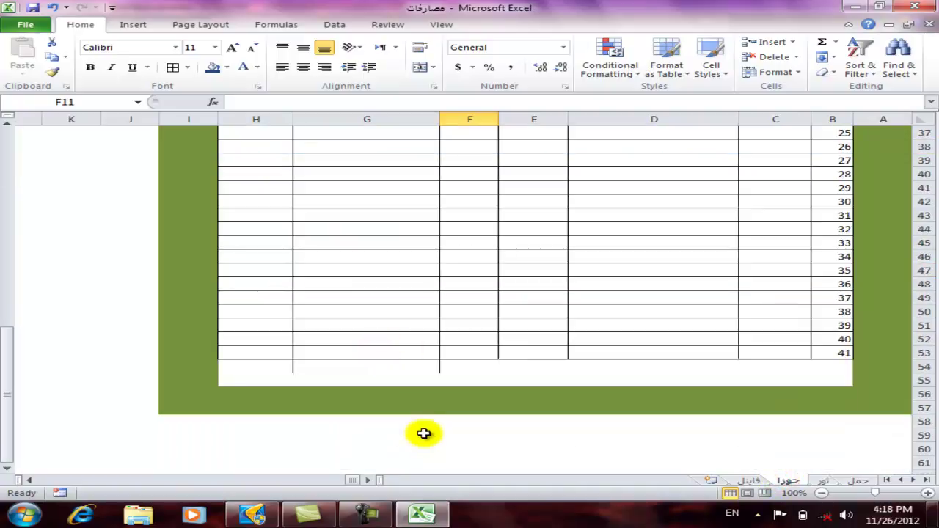
left_click(822, 481)
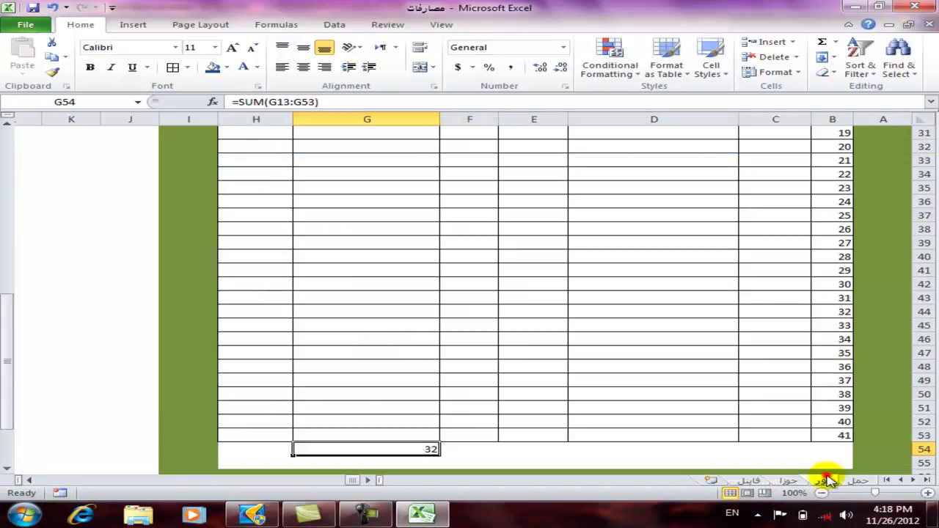
right_click(376, 449)
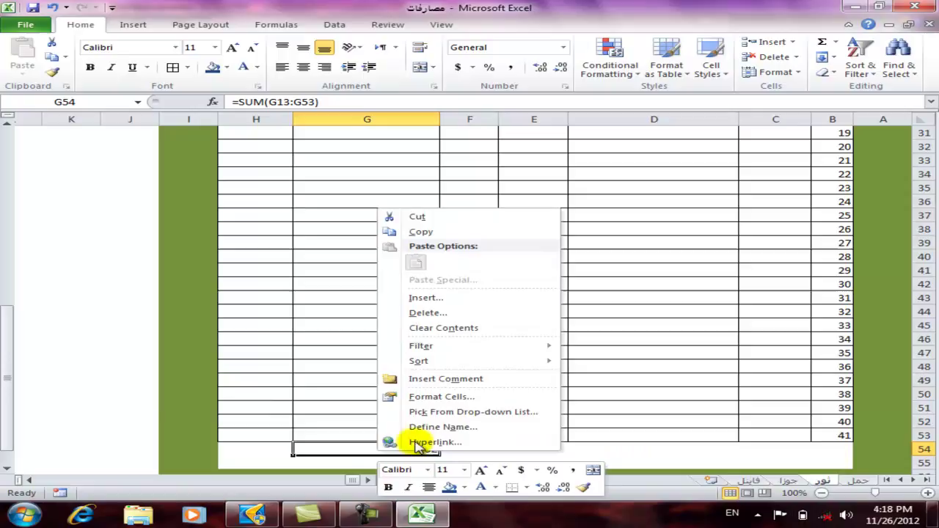
left_click(456, 233)
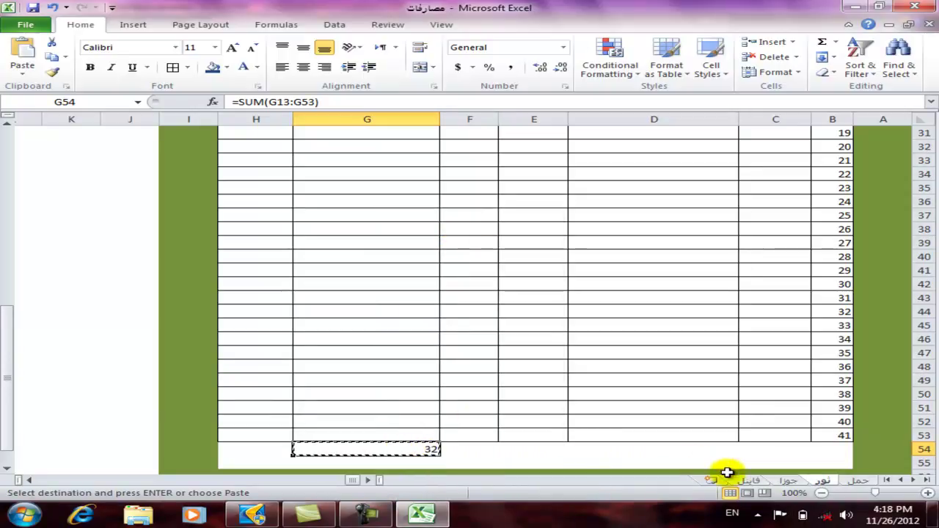
left_click(749, 483)
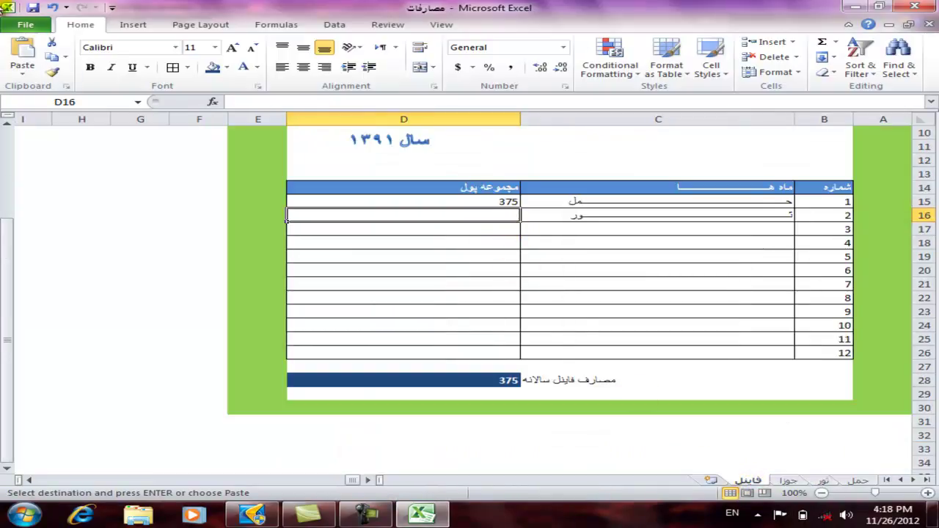
left_click(22, 75)
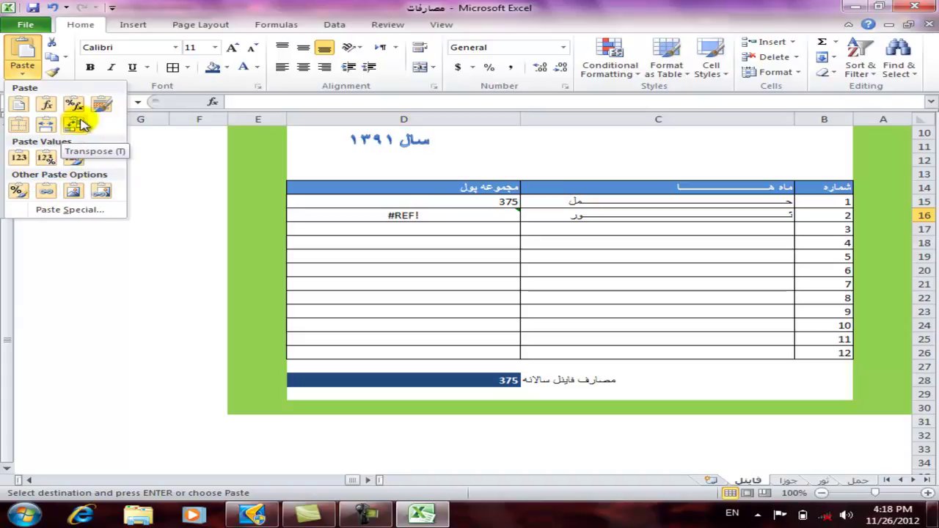
left_click(86, 211)
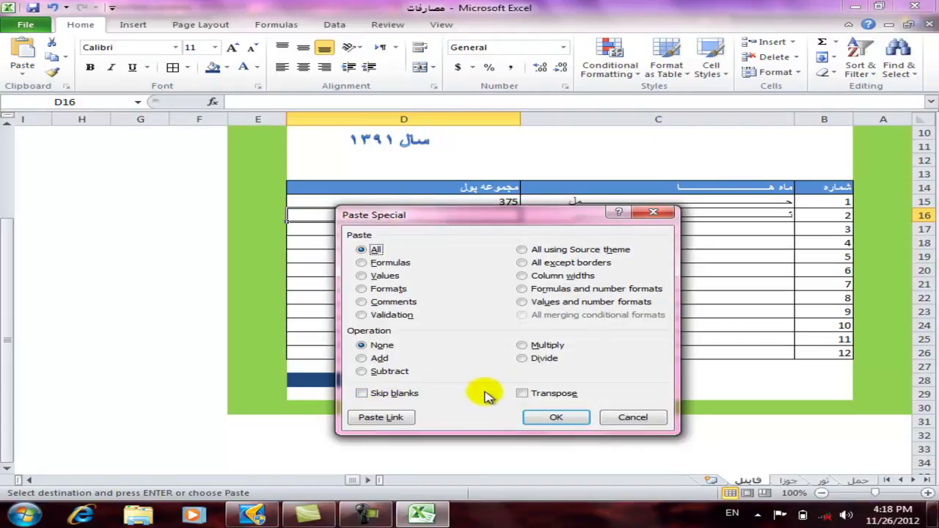
left_click(381, 418)
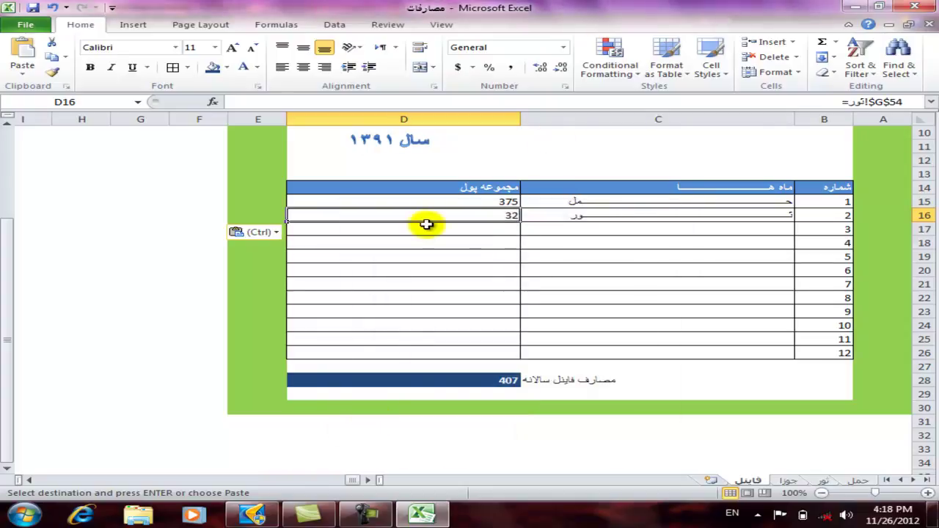
left_click(876, 103)
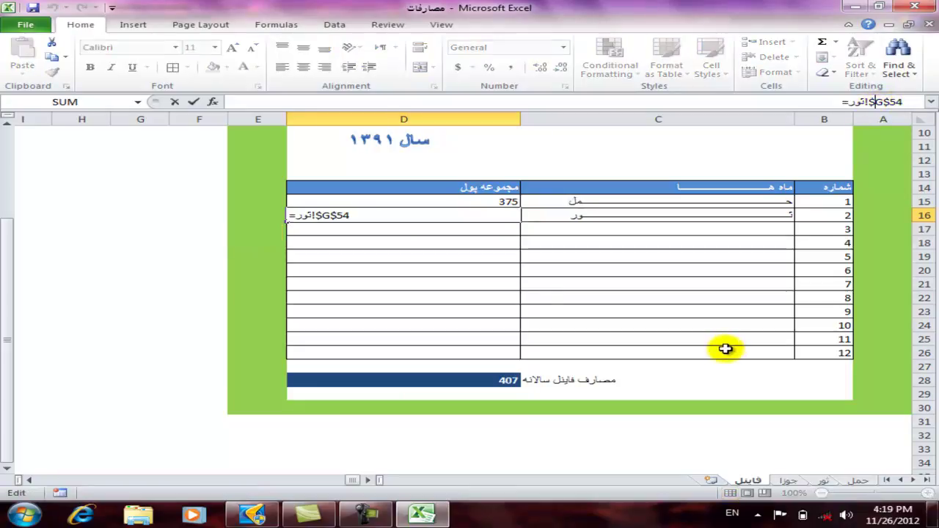
key("Return")
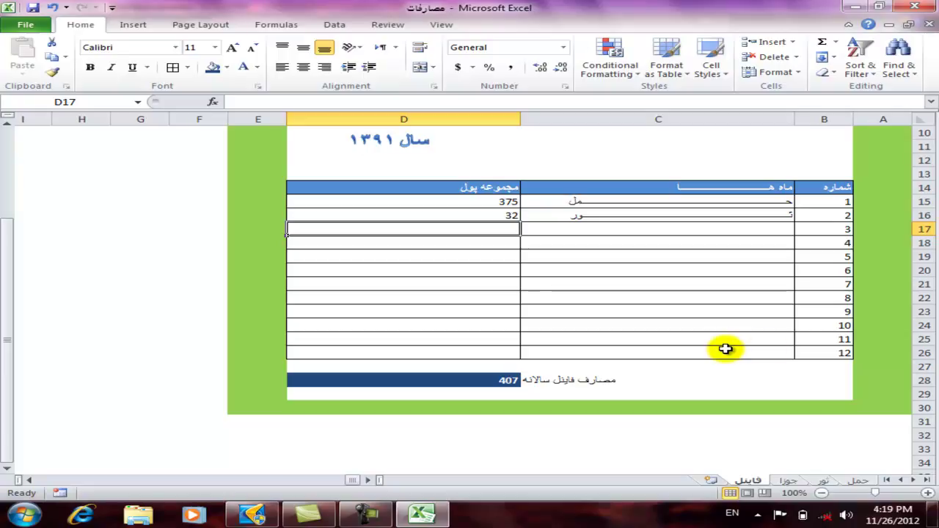
Select row 1 of the حمل sheet from J1 through the last column.
scroll(842, 454, "up", 3)
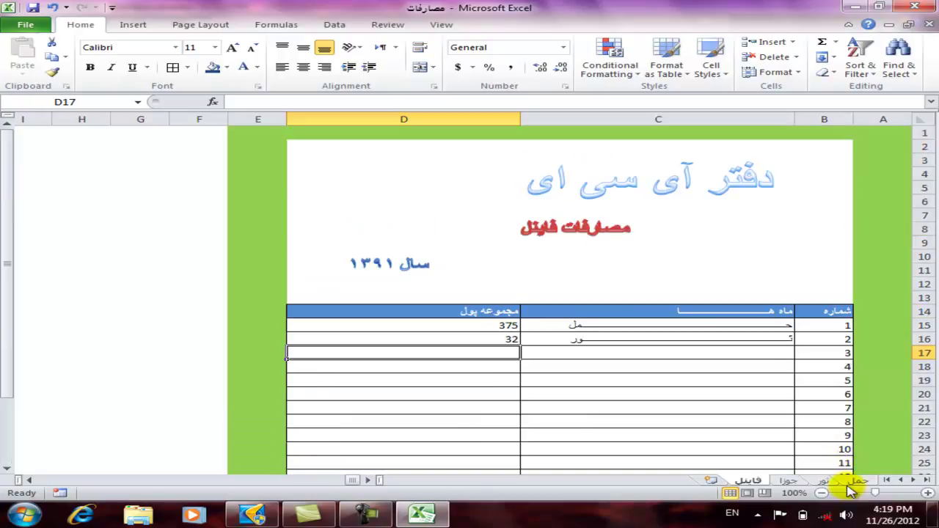
left_click(857, 481)
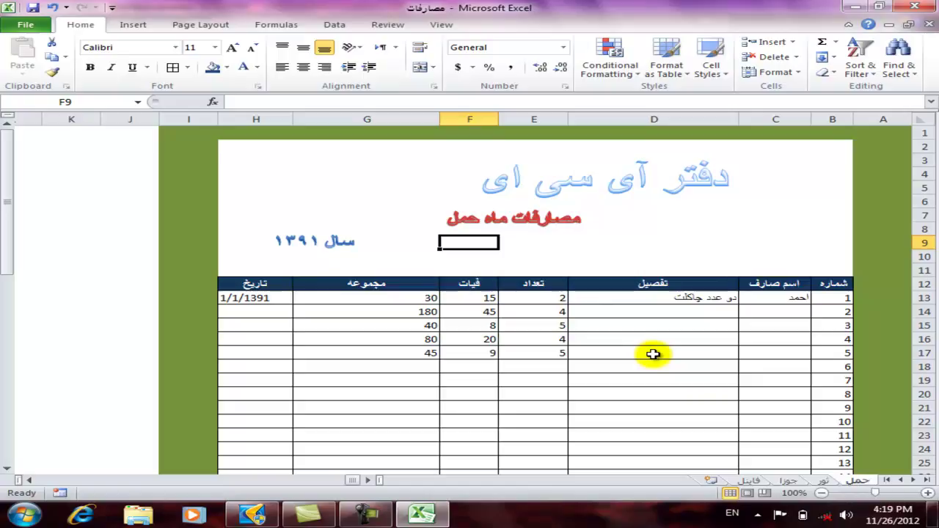
left_click(125, 166)
left_click(33, 144)
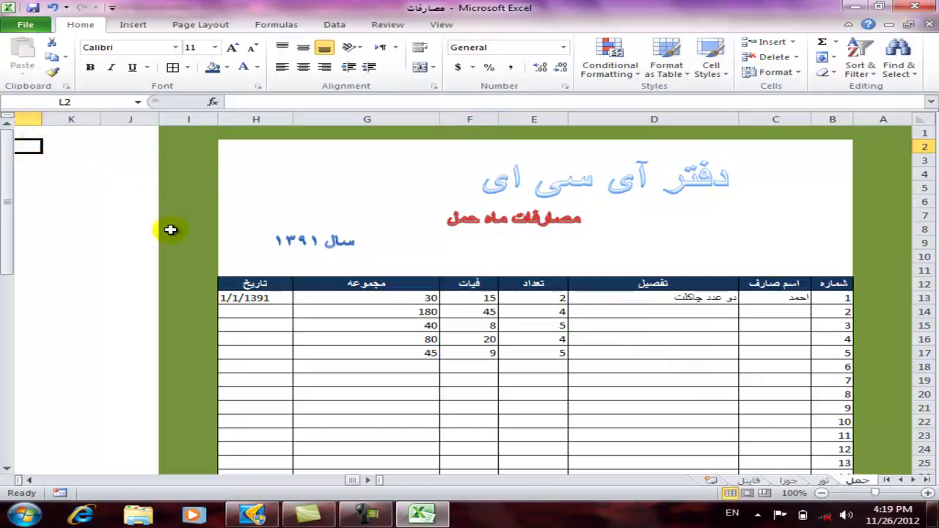
key("Left")
key("Left")
key("Up")
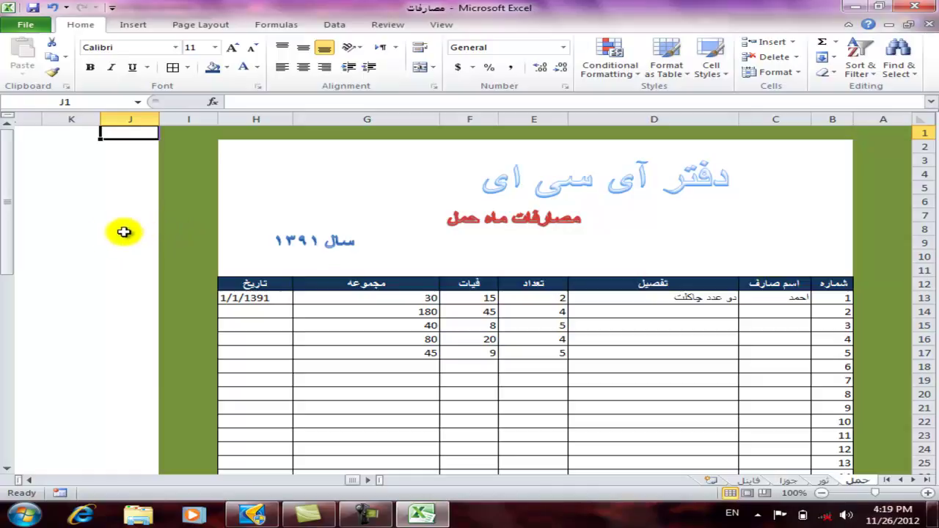
key("shift+Left")
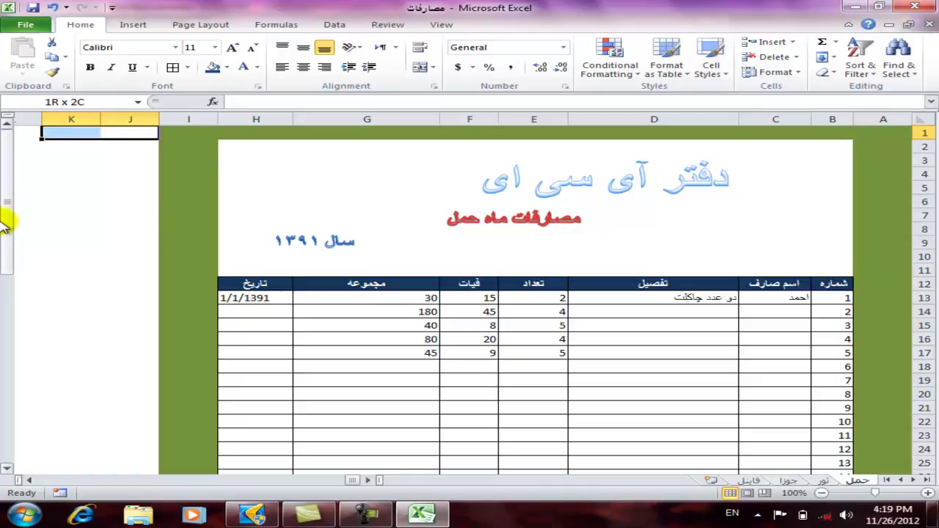
key("shift+Left")
key("shift+Right")
key("shift+Right")
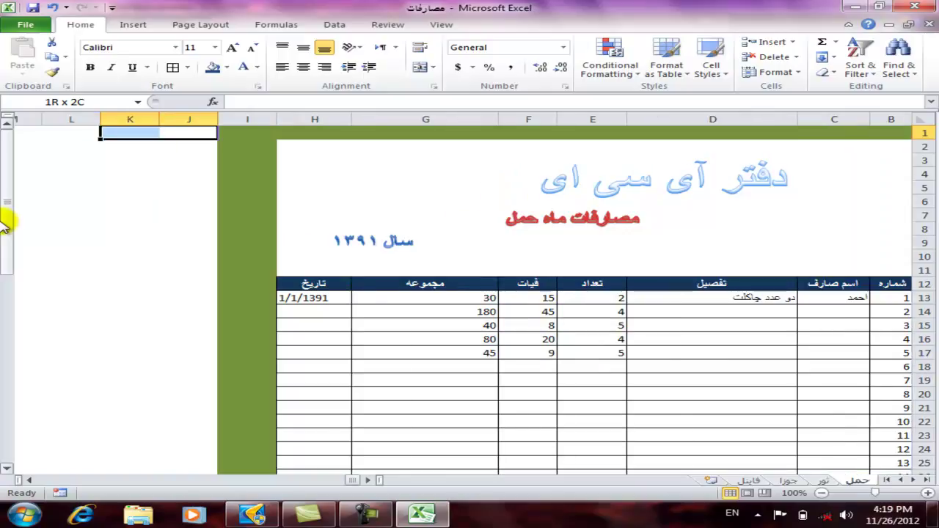
key("shift+Left")
key("shift+Left")
key("shift+Right")
key("shift+Right")
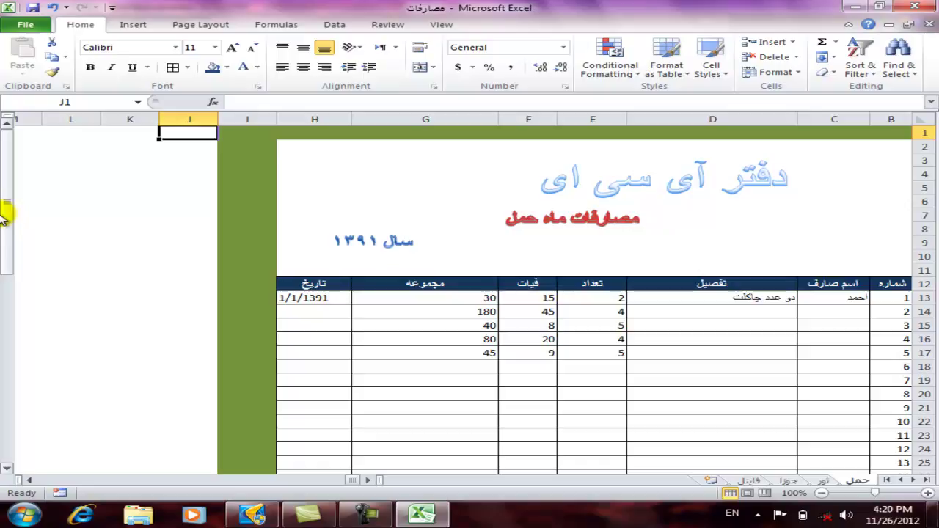
left_click_drag(3, 216, 4, 217)
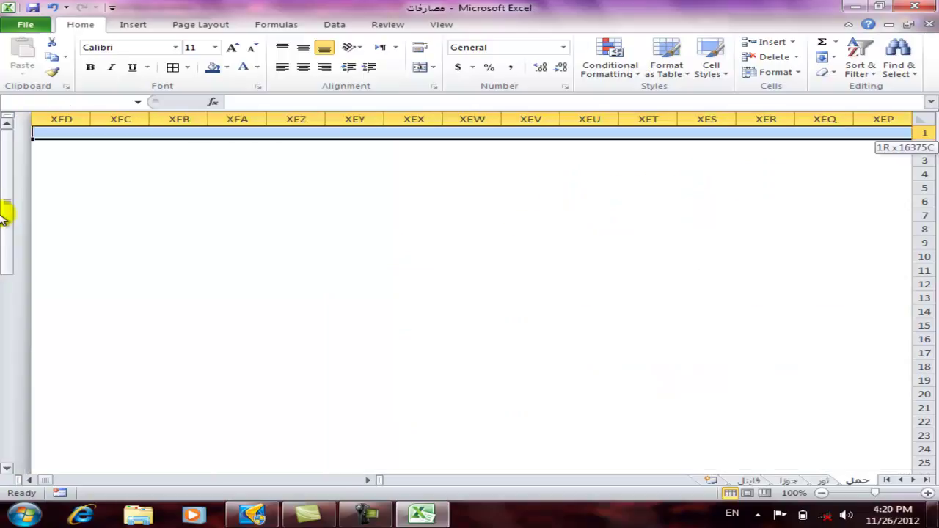
left_click_drag(3, 215, 3, 213)
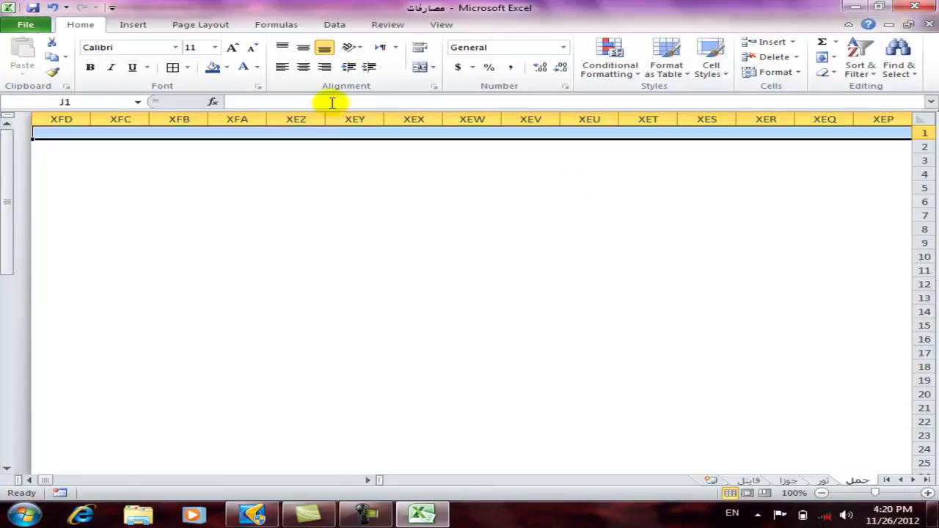
left_click(223, 28)
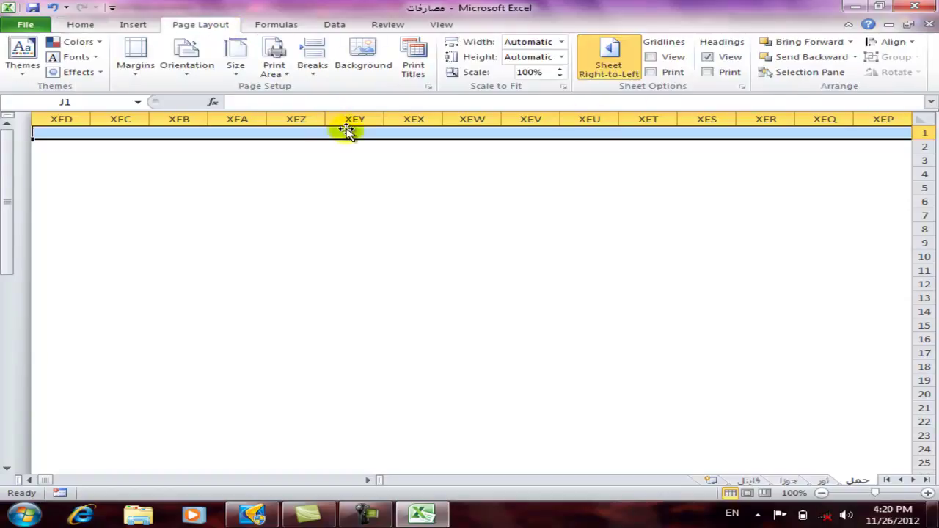
left_click(432, 25)
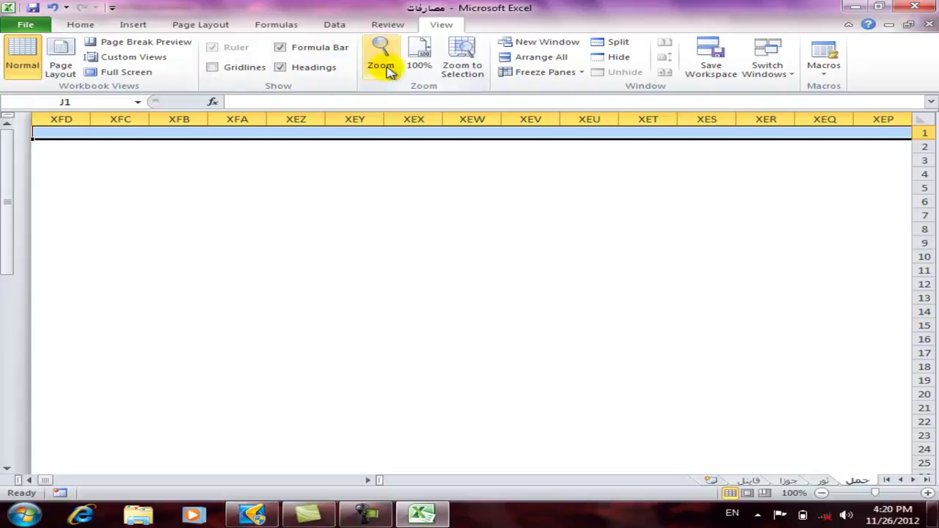
left_click(372, 25)
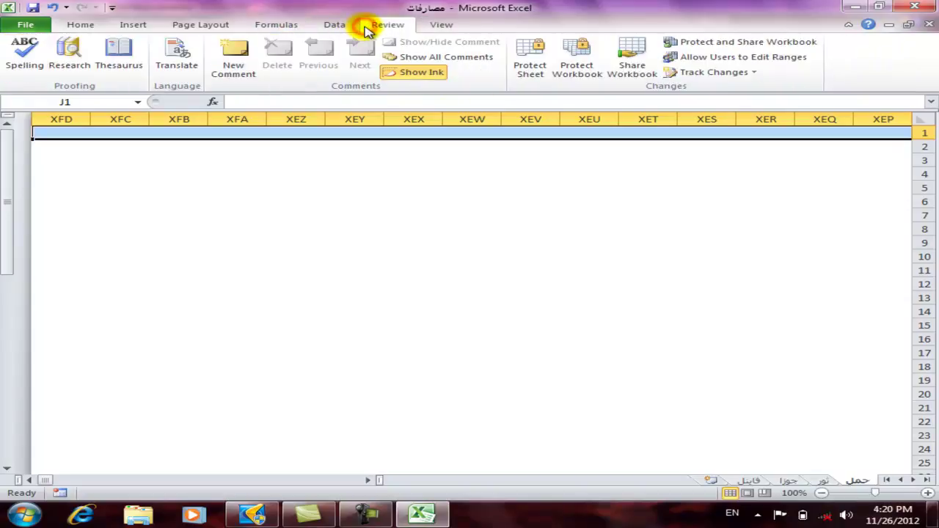
left_click(208, 25)
left_click(146, 31)
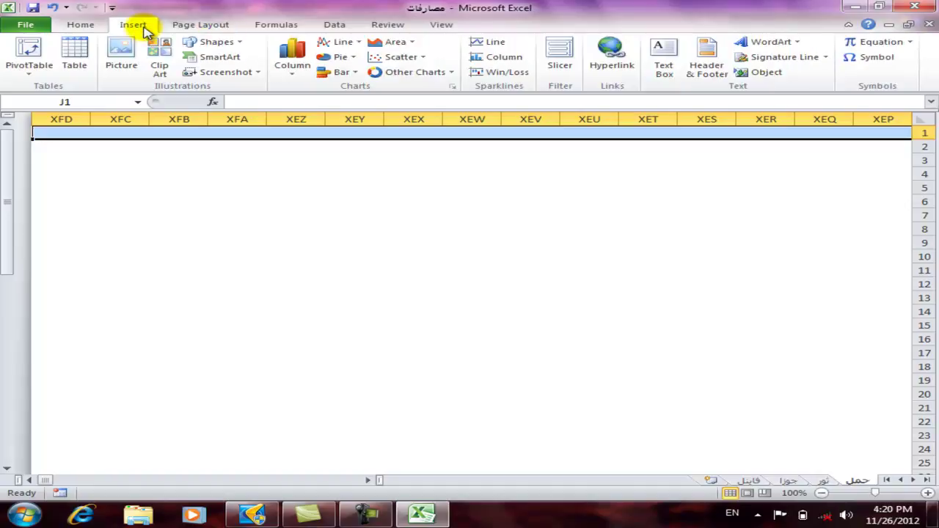
left_click(101, 27)
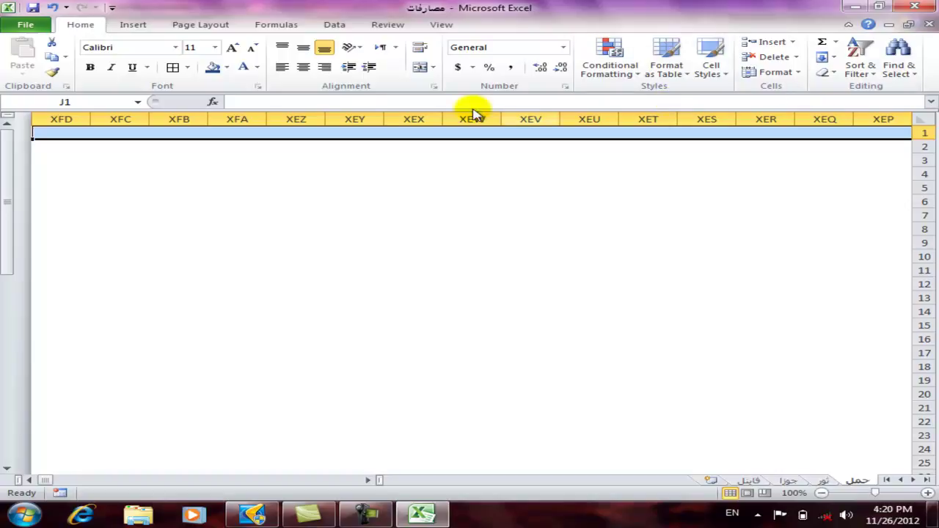
left_click(836, 58)
left_click(836, 42)
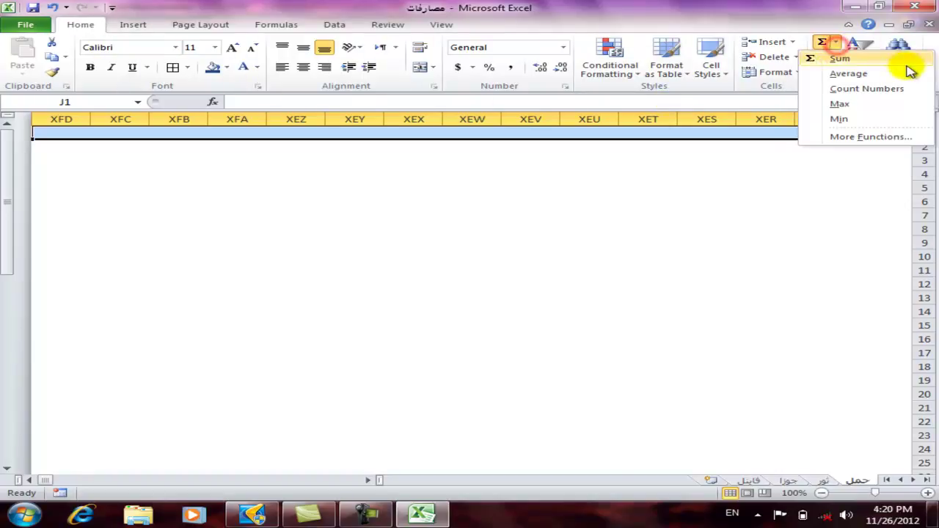
left_click(883, 247)
left_click(882, 80)
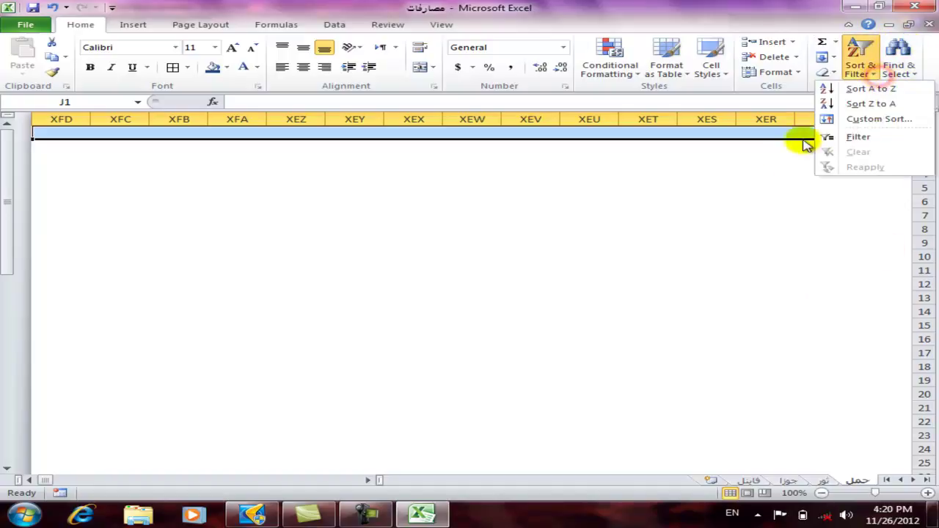
left_click(752, 169)
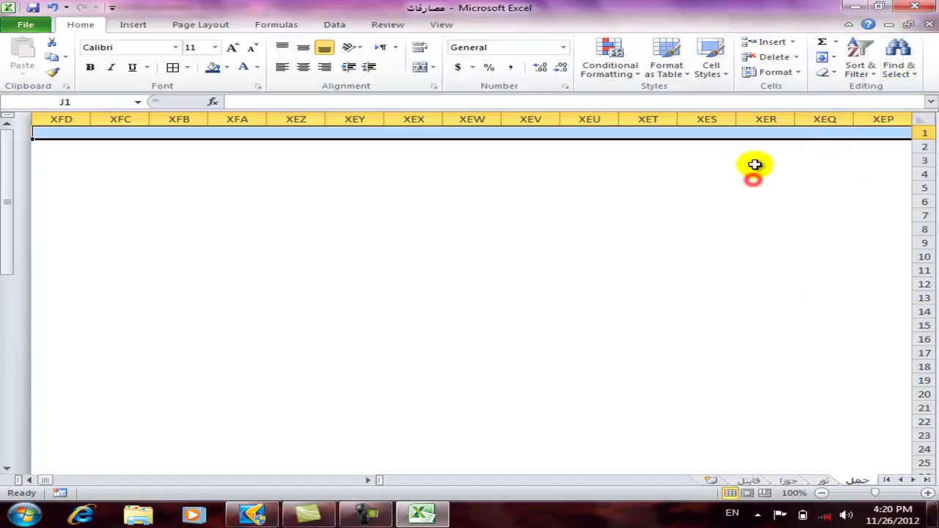
left_click(800, 58)
left_click(778, 21)
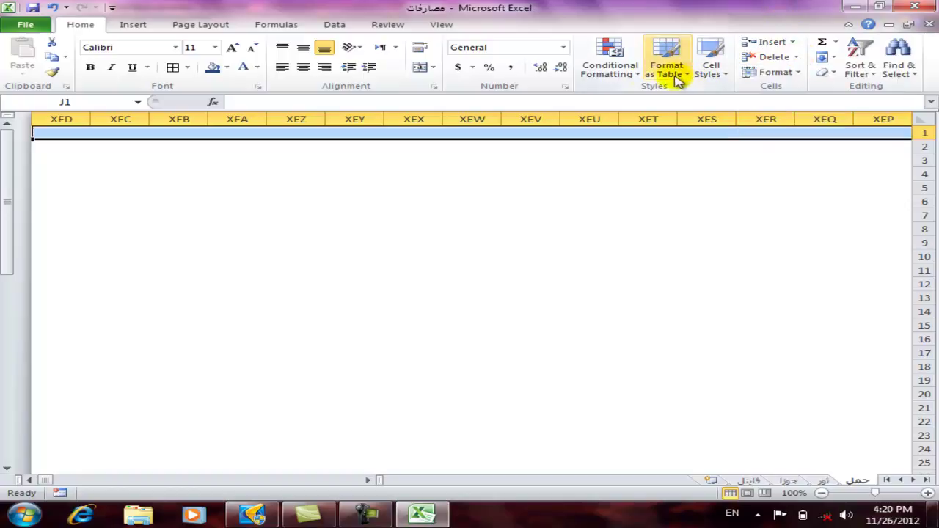
left_click(726, 76)
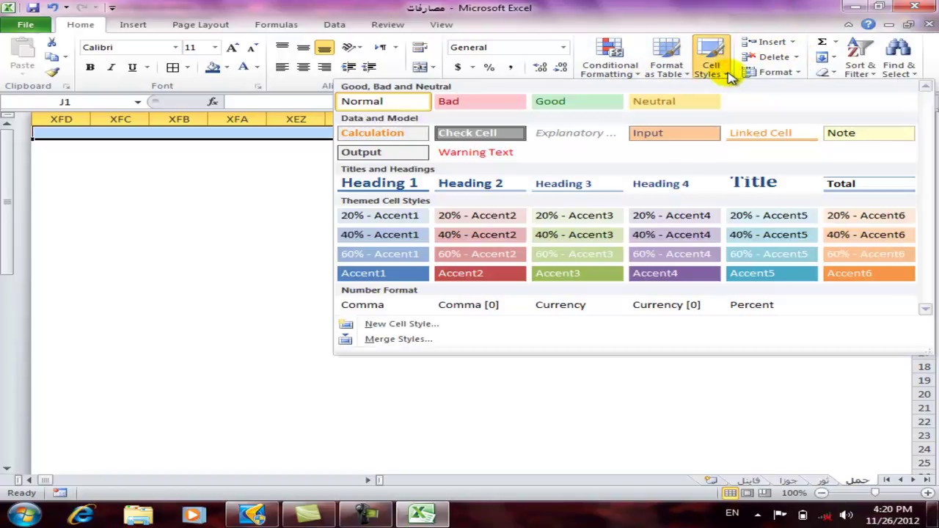
left_click(473, 402)
right_click(630, 175)
left_click(576, 143)
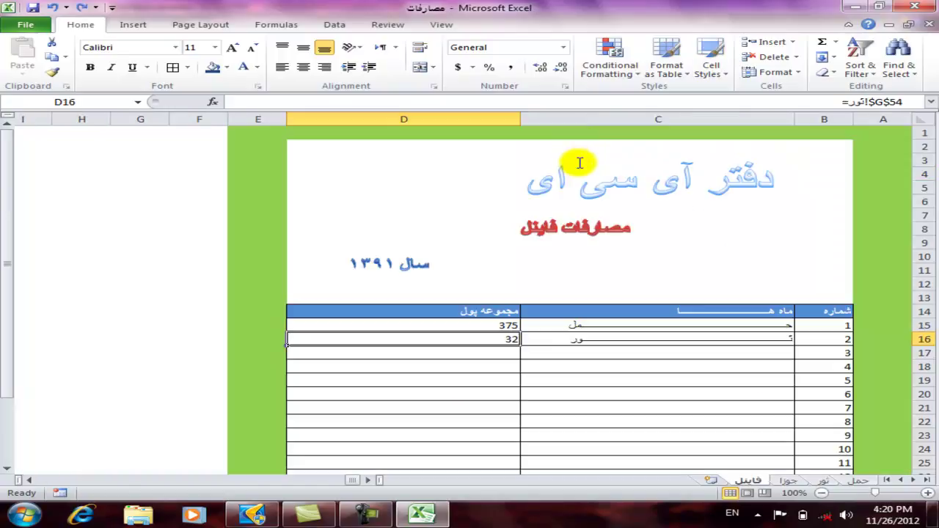
Hide all unused columns beyond the green frame on the فاینل sheet, from F through the last column XFD.
left_click(183, 147)
left_click(386, 516)
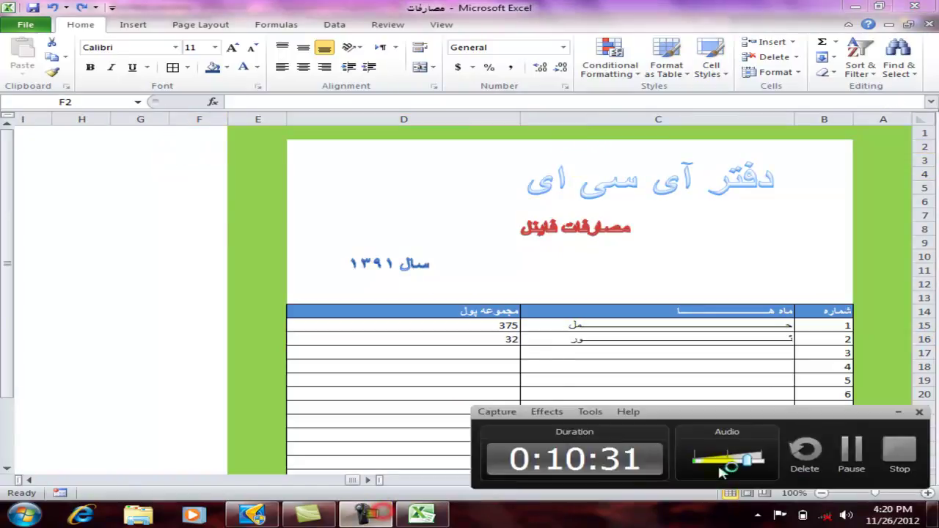
left_click(849, 388)
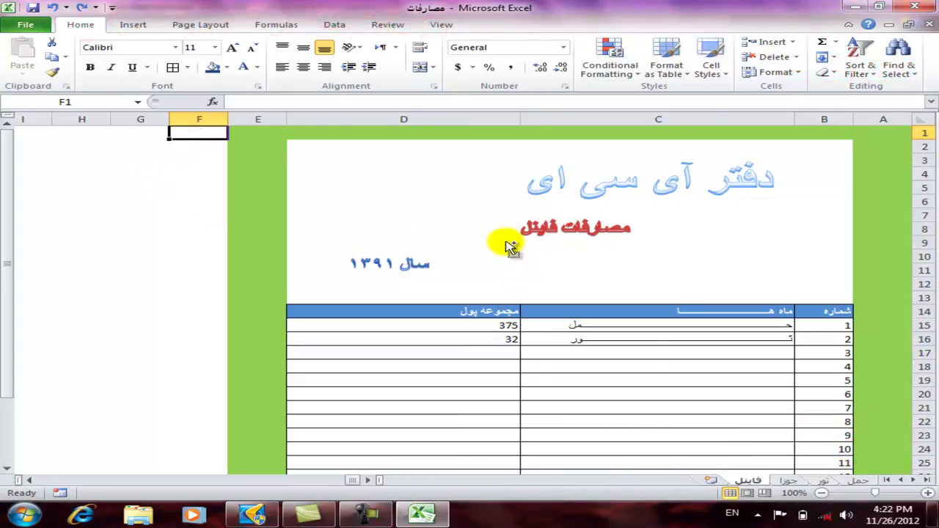
key("ctrl+shift+Left")
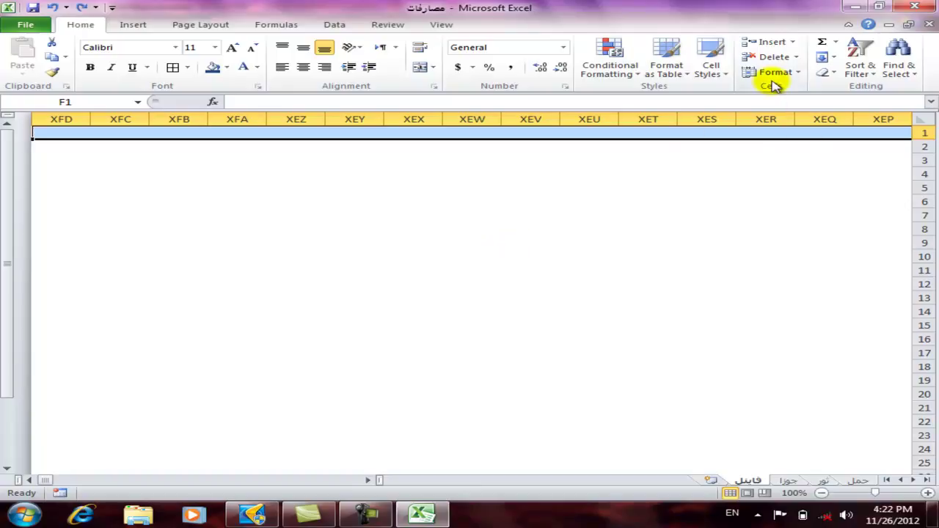
left_click(798, 78)
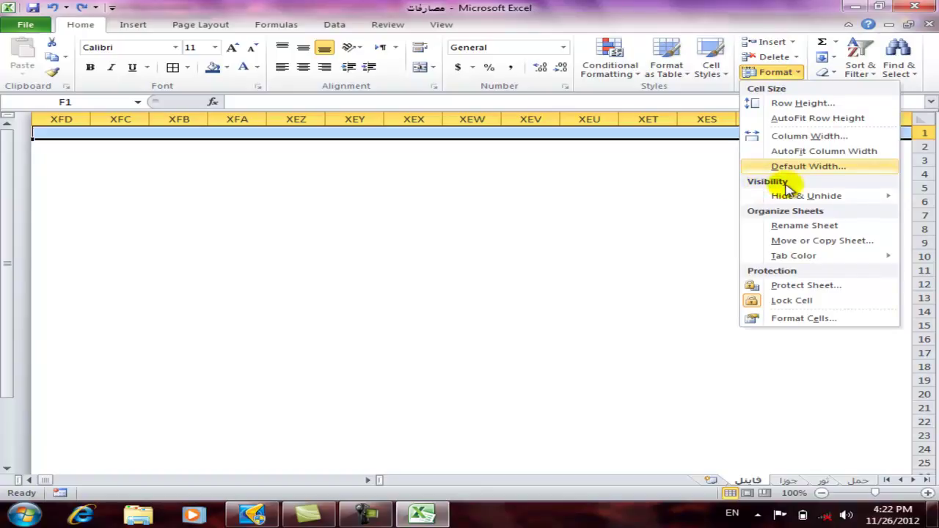
mouse_move(805, 200)
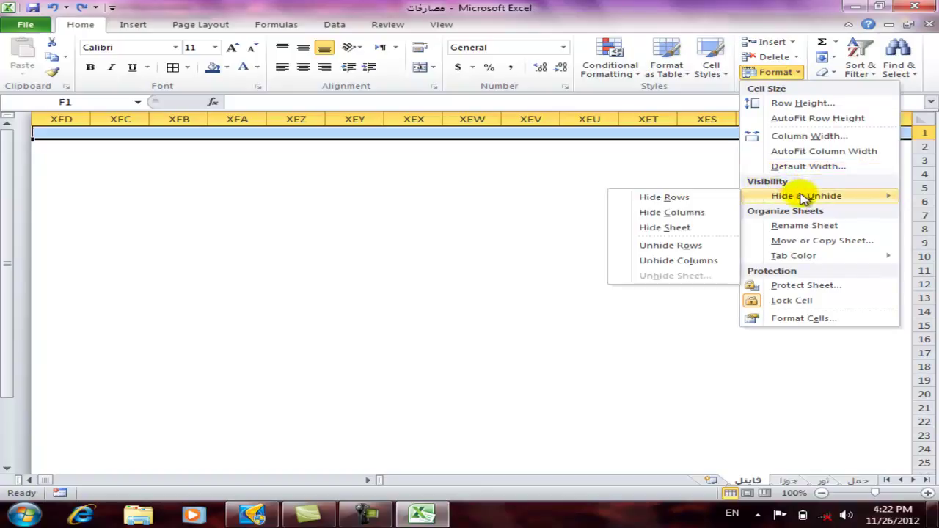
left_click(679, 213)
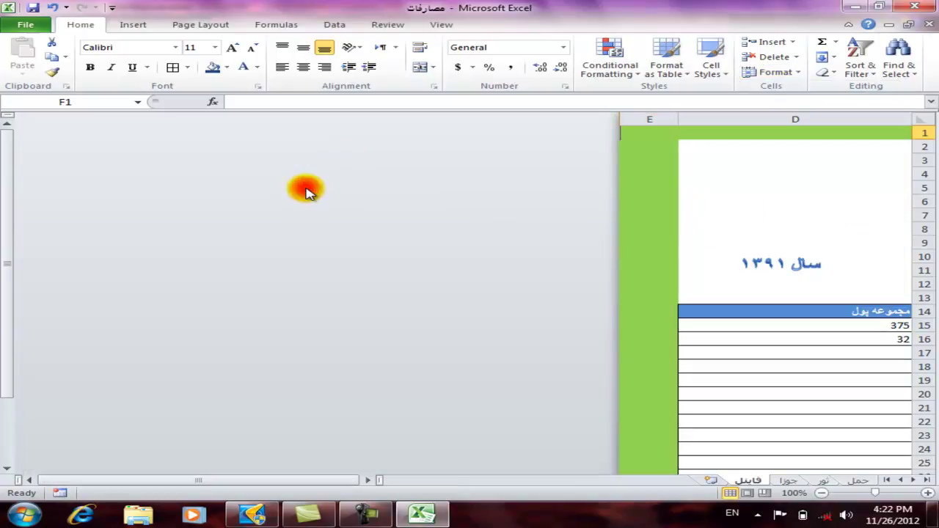
Hide all unused rows below the green frame on the فاینل sheet, from row 31 through the last row.
scroll(382, 235, "down", 8)
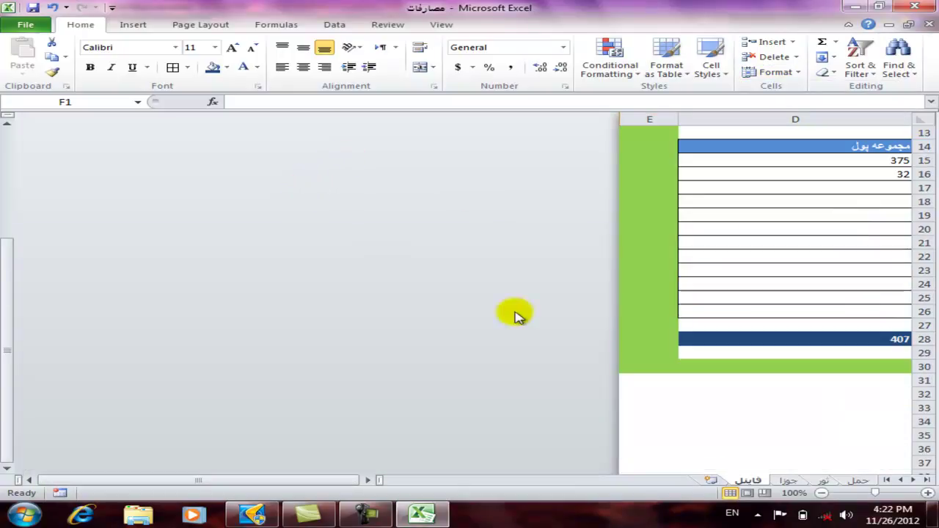
left_click_drag(279, 478, 411, 477)
scroll(727, 355, "up", 5)
scroll(574, 432, "down", 1)
scroll(574, 432, "down", 1)
left_click(261, 337)
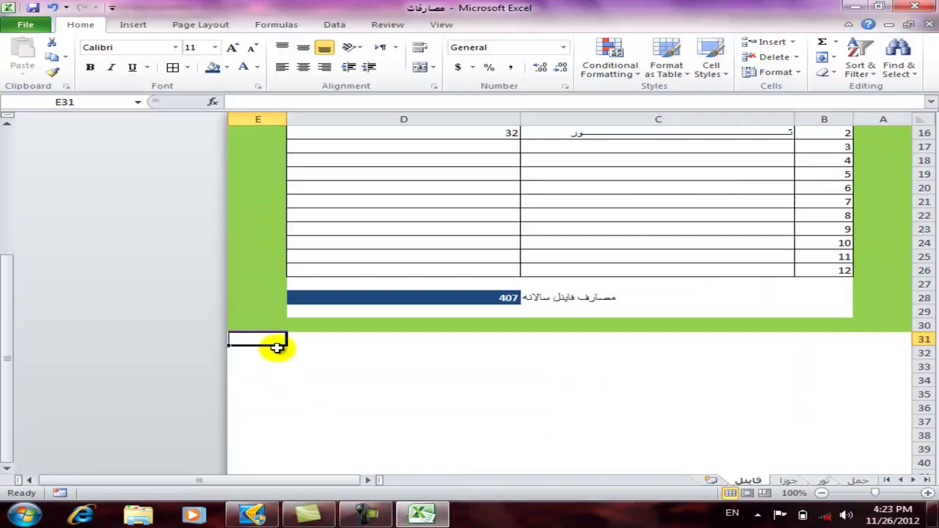
key("ctrl+shift+Down")
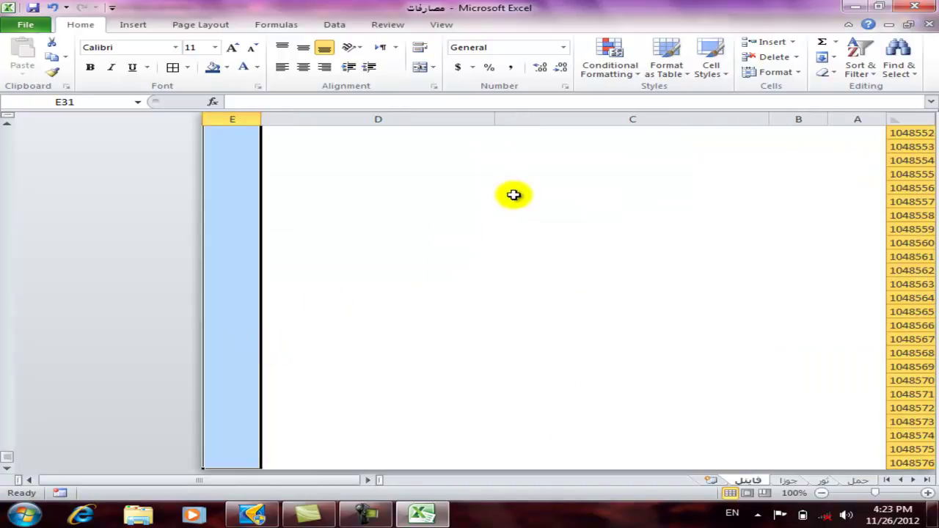
scroll(528, 187, "up", 2)
scroll(608, 168, "up", 4)
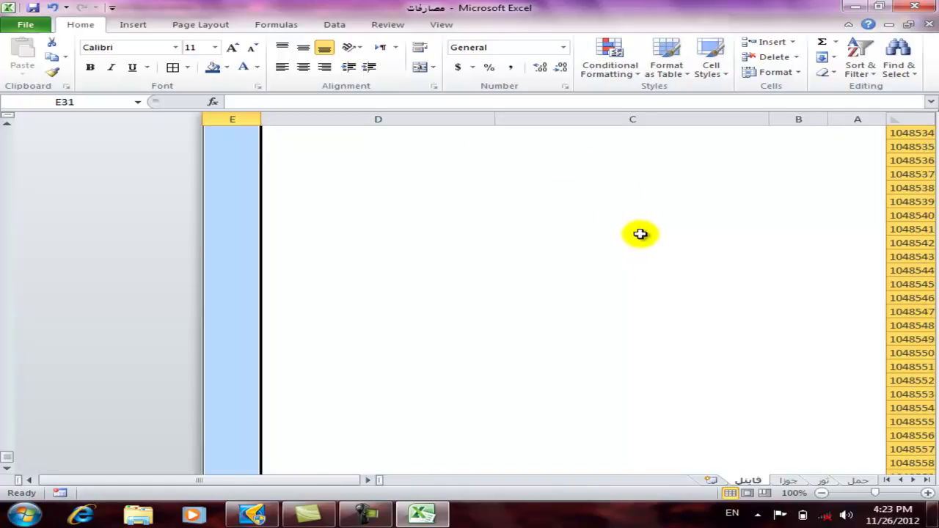
left_click(772, 73)
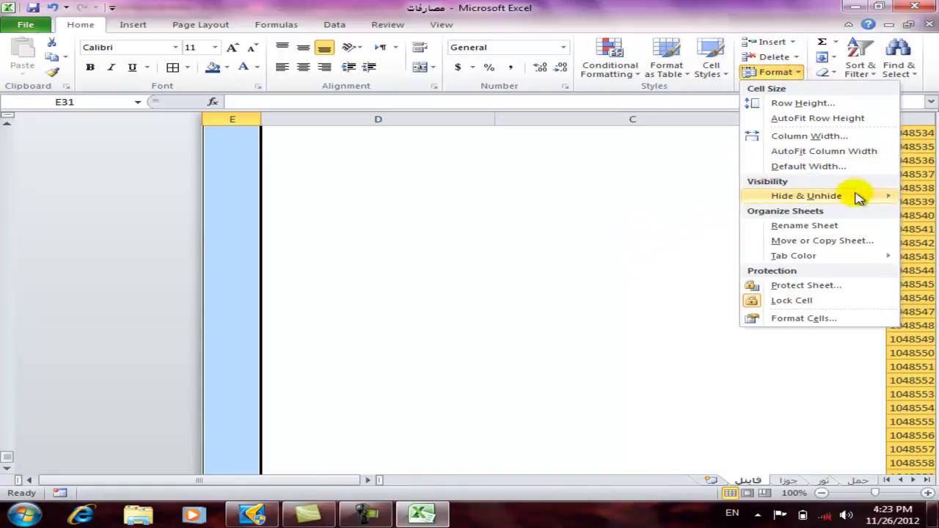
mouse_move(800, 196)
left_click(663, 196)
scroll(540, 304, "up", 6)
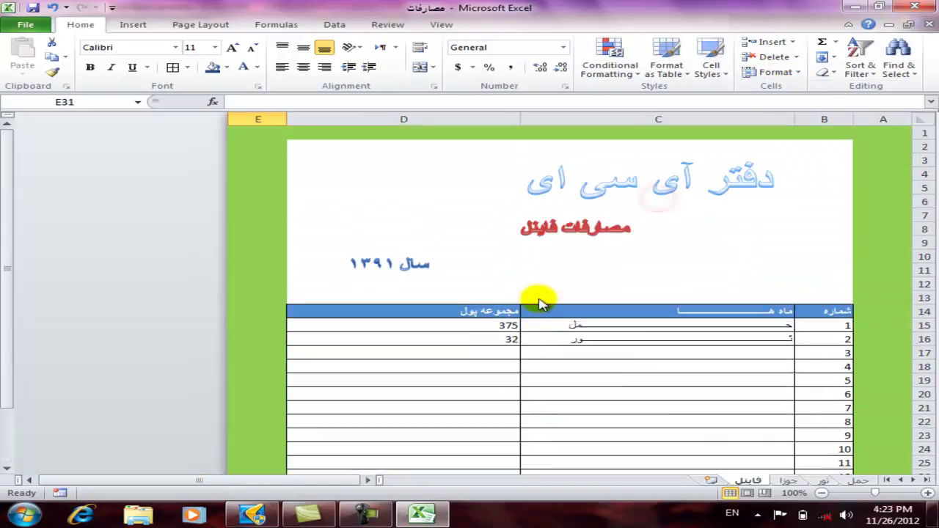
Look over the framed فاینل sheet from its title to the annual total, including the area outside the frame.
scroll(540, 304, "down", 4)
left_click(598, 357)
scroll(604, 342, "up", 4)
left_click(576, 378)
scroll(577, 378, "down", 4)
left_click(461, 306)
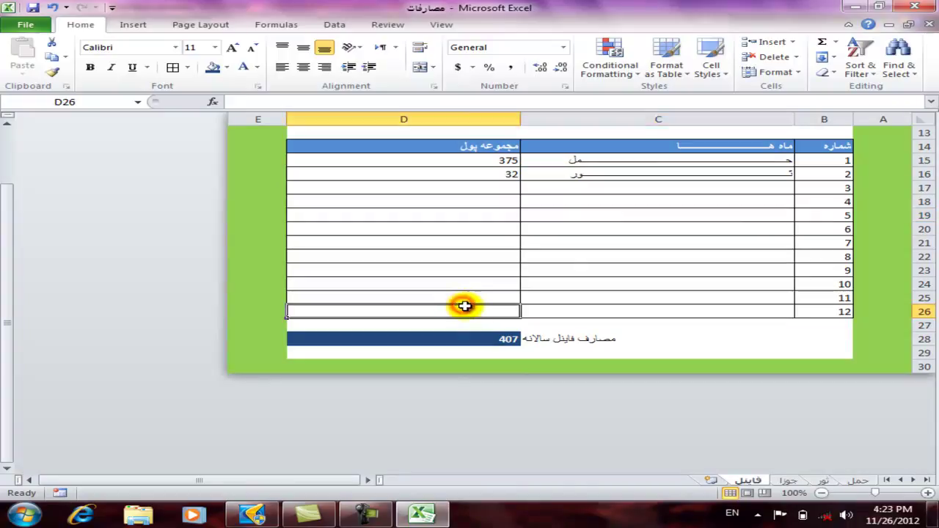
scroll(478, 312, "up", 4)
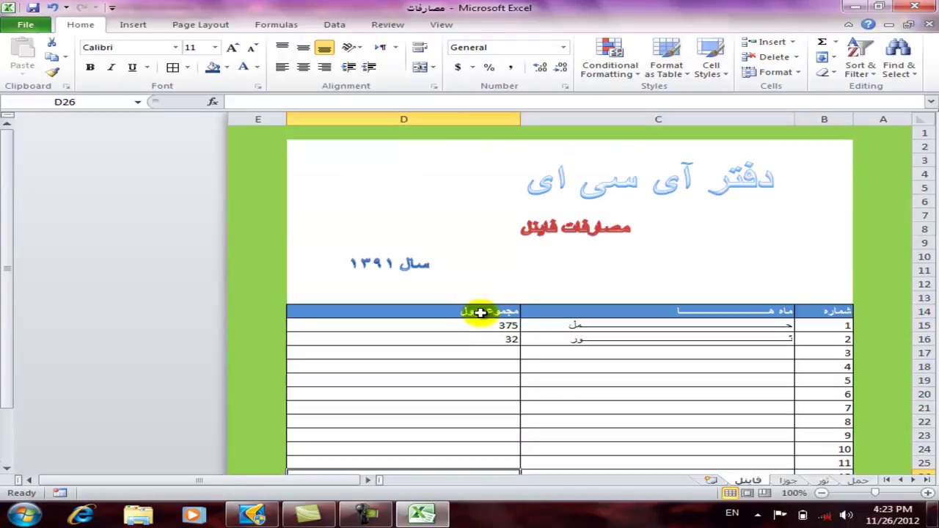
left_click(8, 277)
left_click(54, 264)
left_click(103, 231)
scroll(592, 335, "down", 4)
left_click(692, 348)
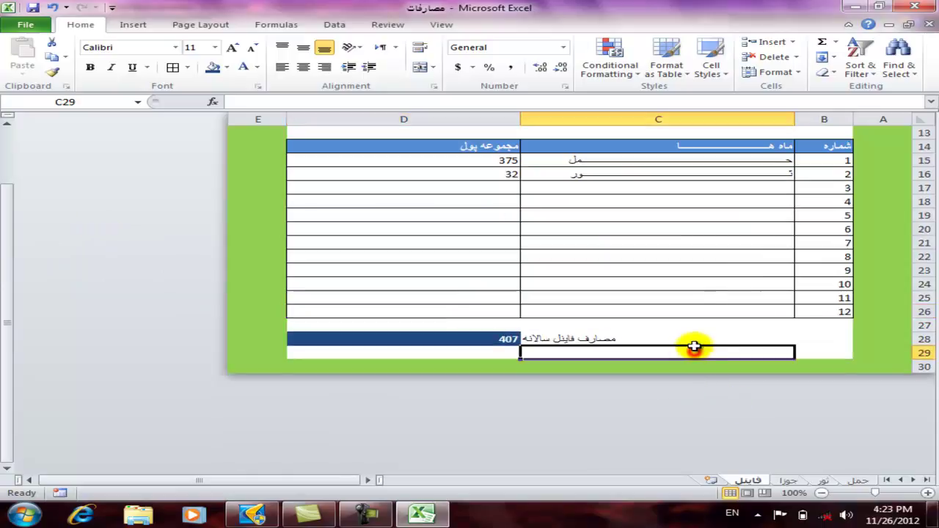
Look over the فاینل sheet, including the title and monthly table, and the جوزا sheet with the area outside its frame.
scroll(709, 281, "up", 3)
scroll(710, 282, "up", 1)
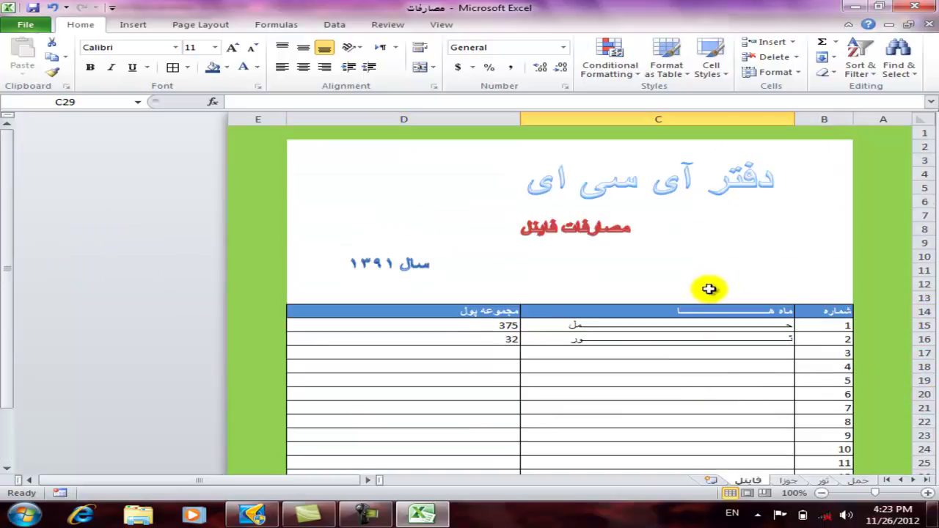
scroll(918, 321, "down", 1)
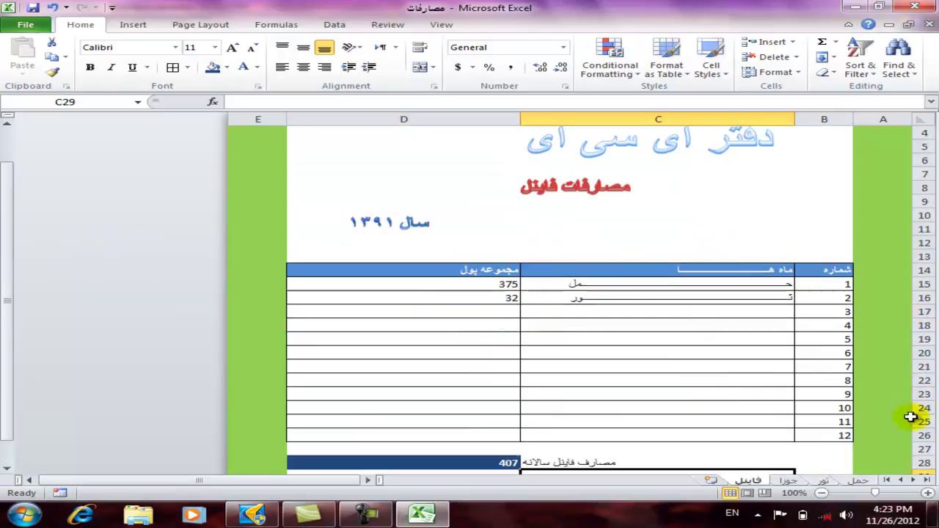
left_click(787, 481)
scroll(696, 436, "up", 6)
left_click(624, 389)
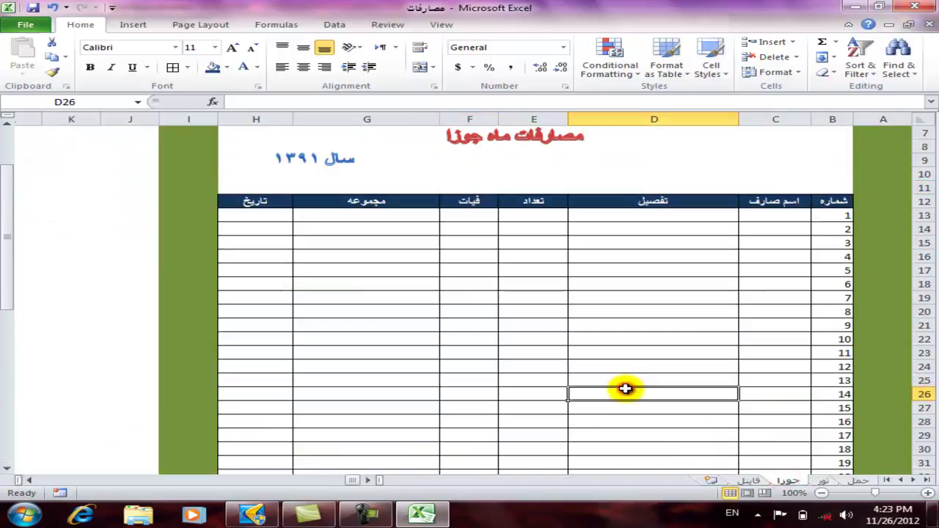
scroll(625, 389, "up", 2)
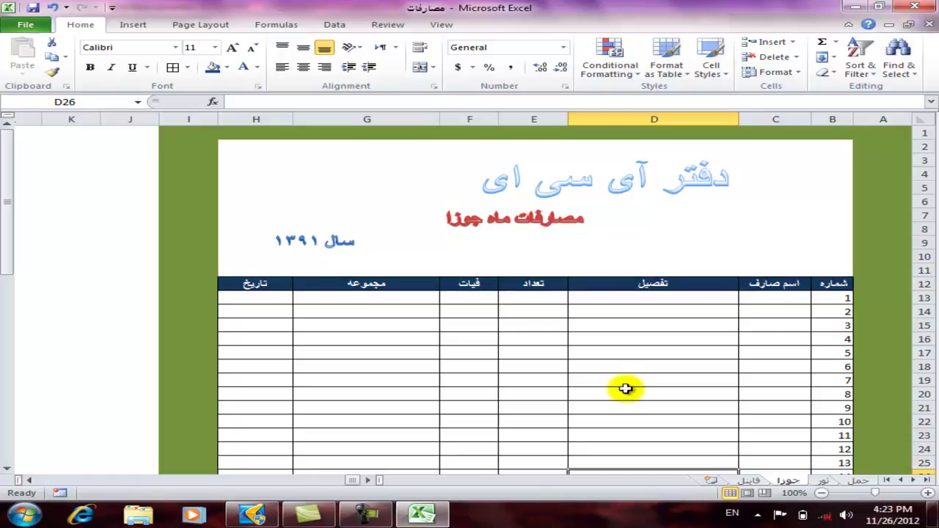
left_click(118, 149)
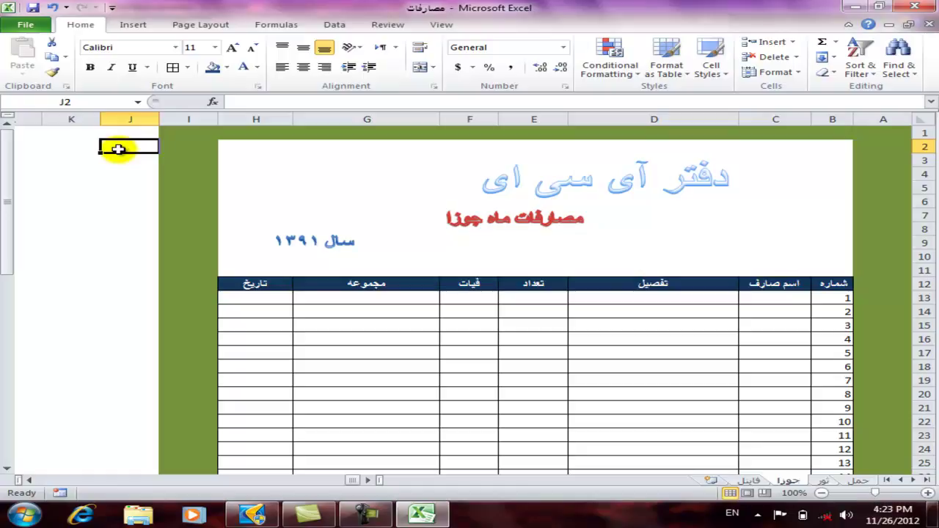
Insert a new blank worksheet before the حمل sheet and set its layout to right-to-left.
left_click(872, 480)
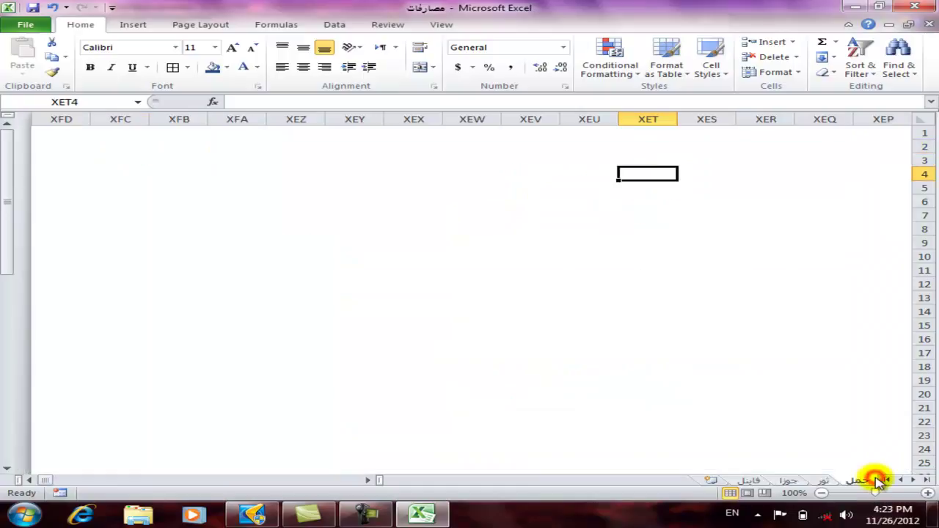
right_click(878, 482)
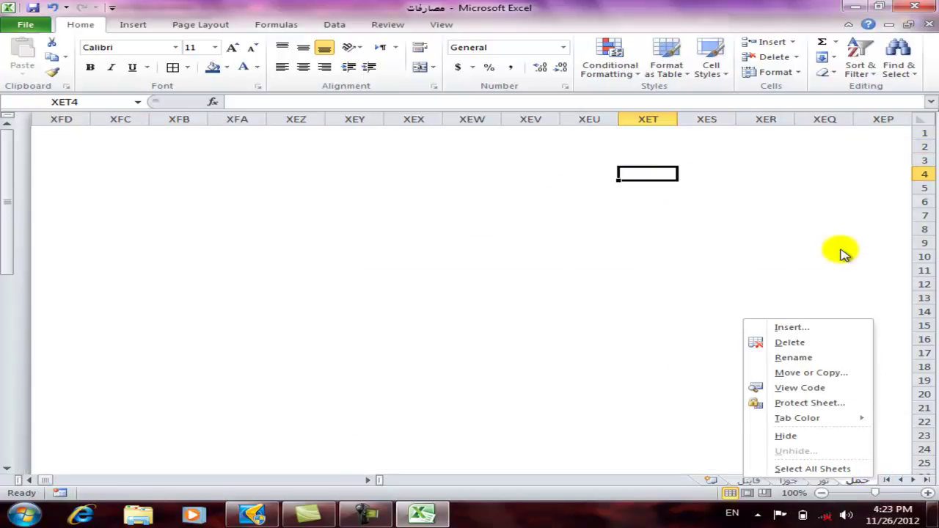
left_click(824, 329)
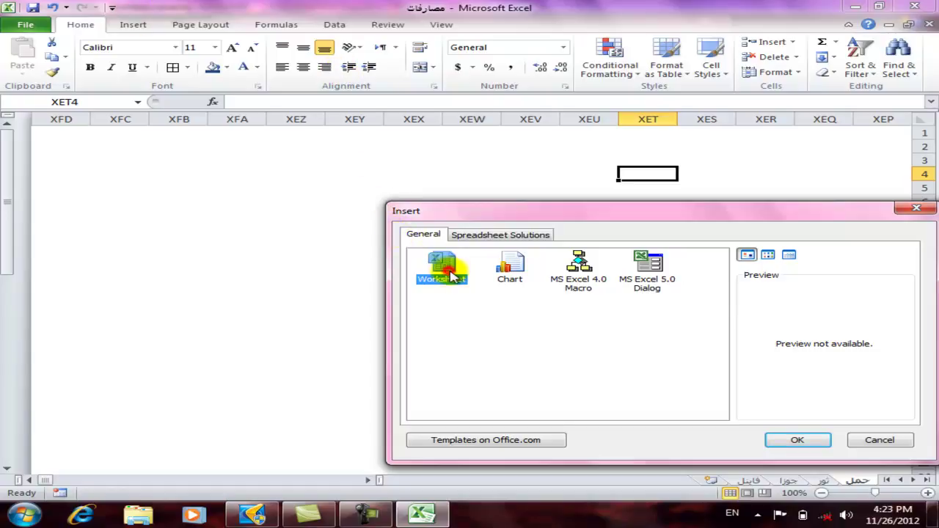
left_click(774, 440)
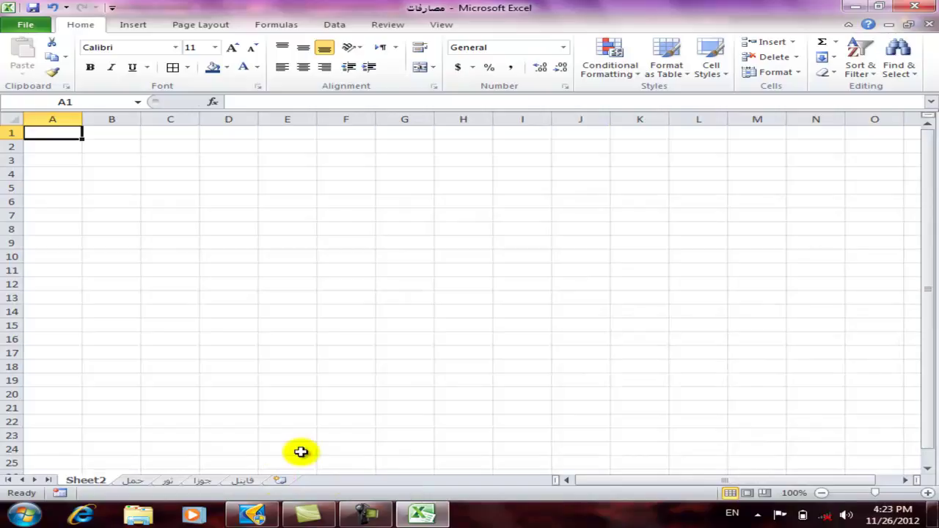
left_click(203, 29)
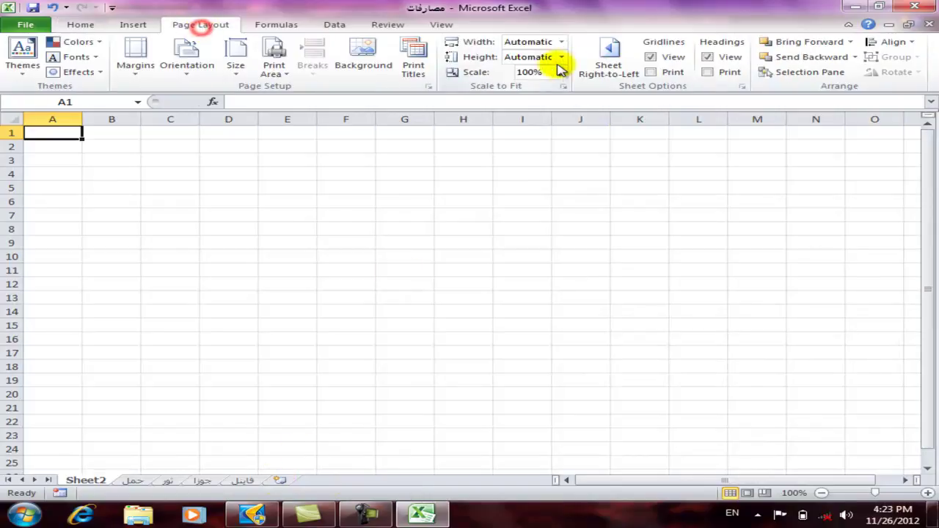
left_click(611, 63)
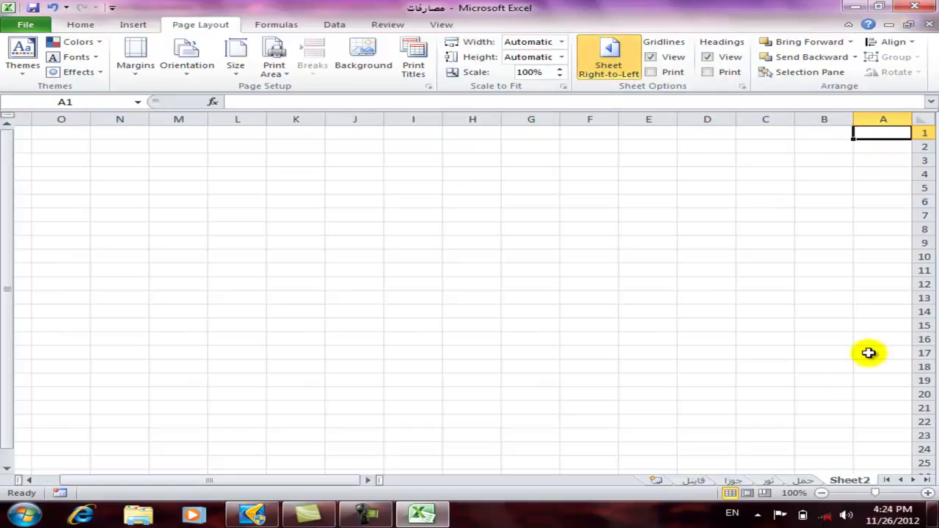
Rename the new worksheet as ورق ابتدائی.
right_click(840, 479)
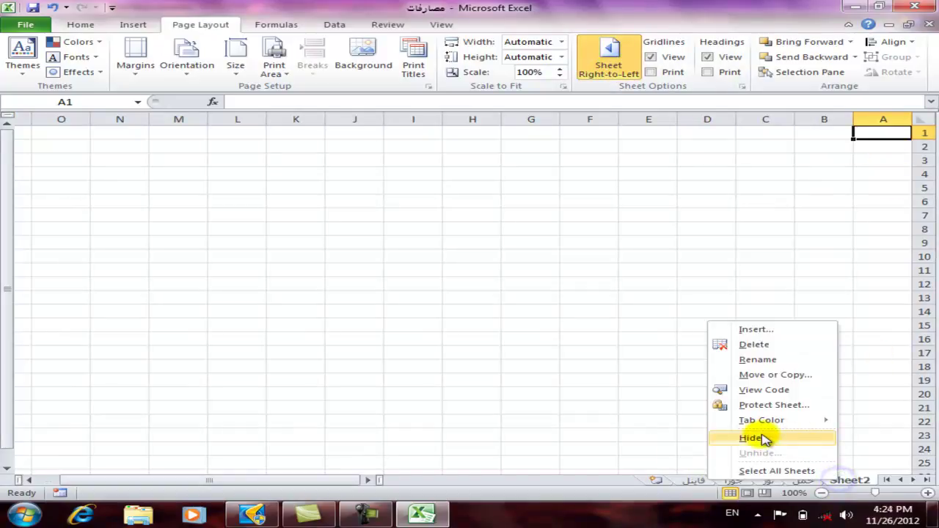
left_click(755, 359)
key("BackSpace")
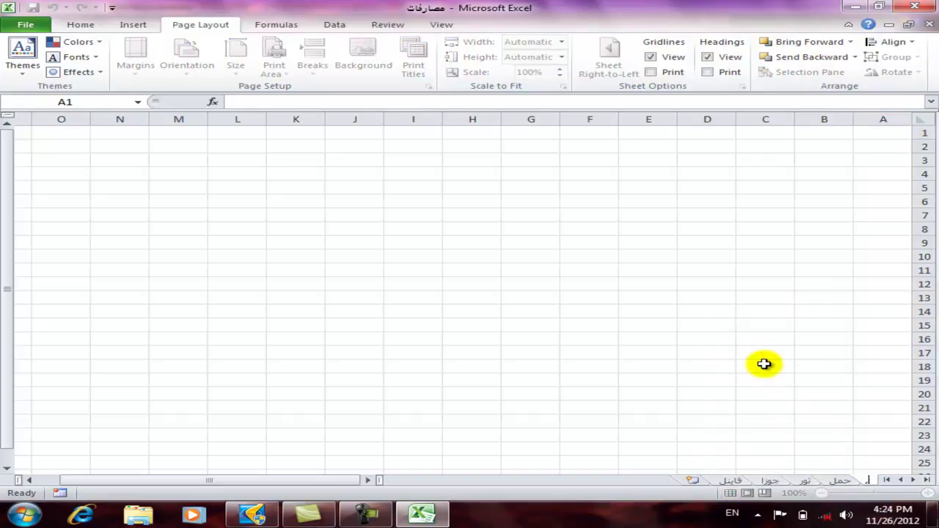
type("س")
key("BackSpace")
key("BackSpace")
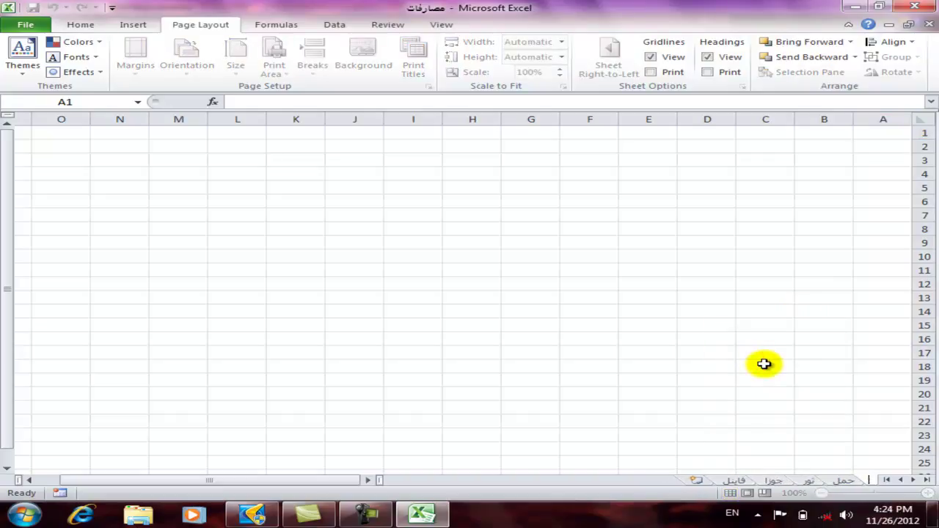
type("طان")
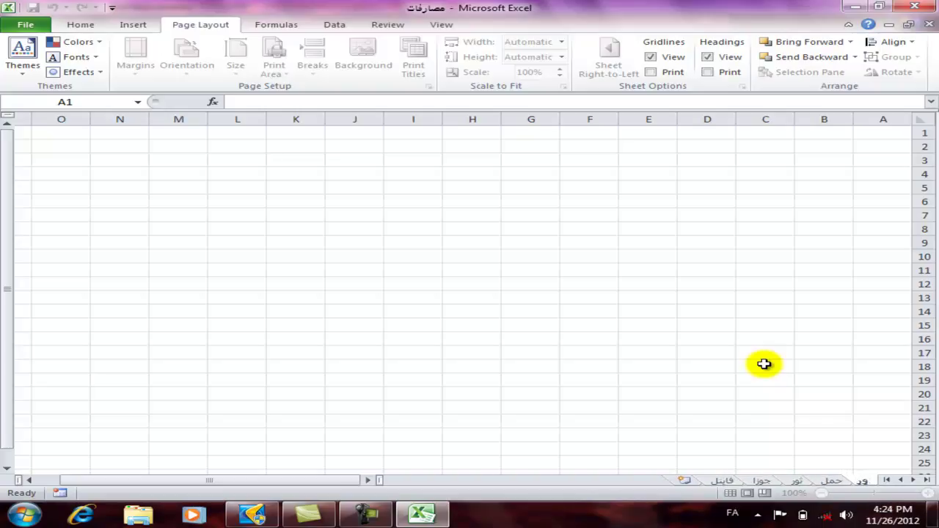
type("رق")
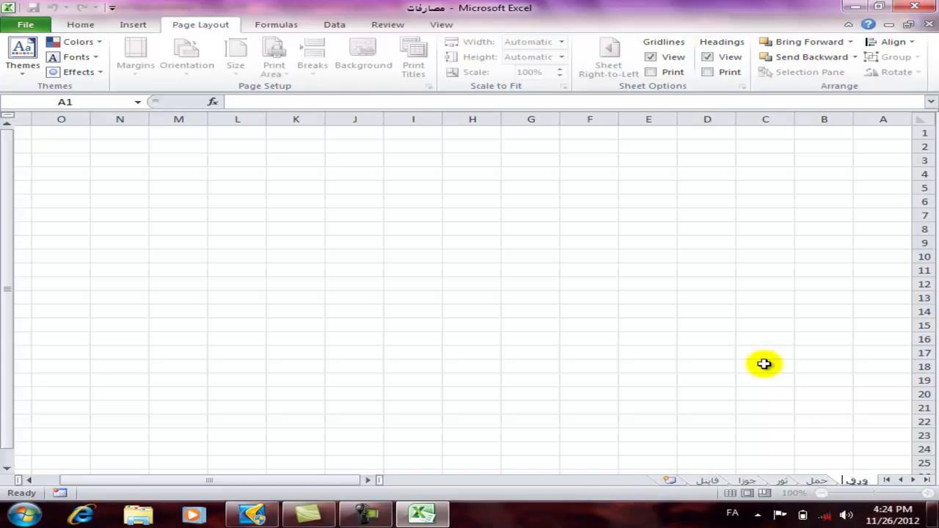
type(" ابتدا")
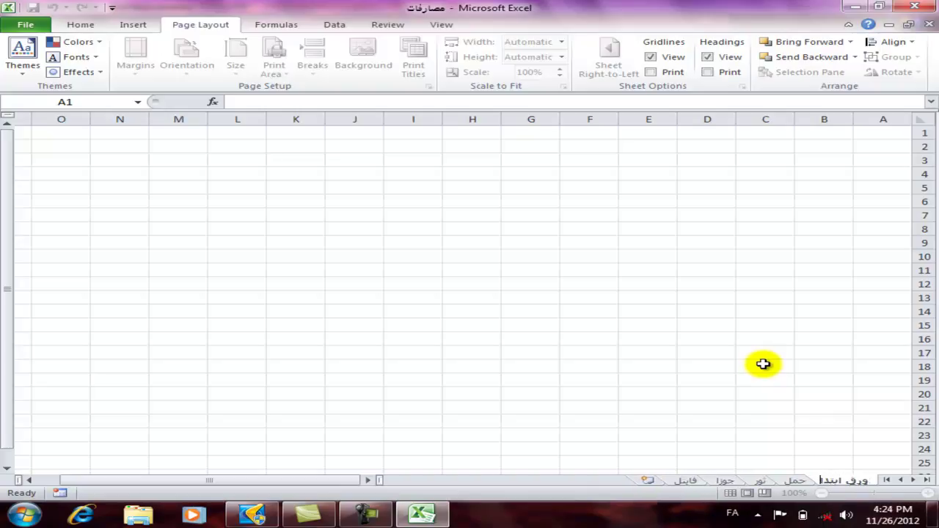
type("ئی")
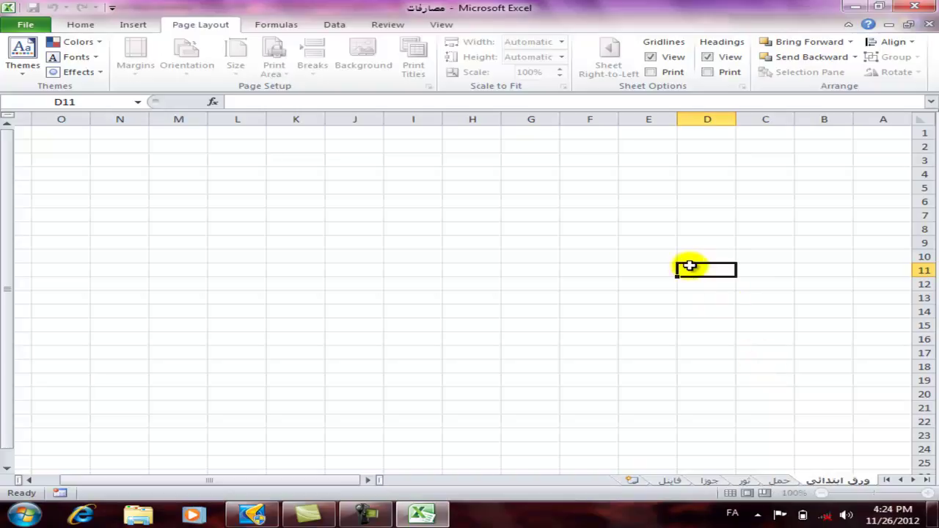
left_click(691, 267)
left_click(756, 198)
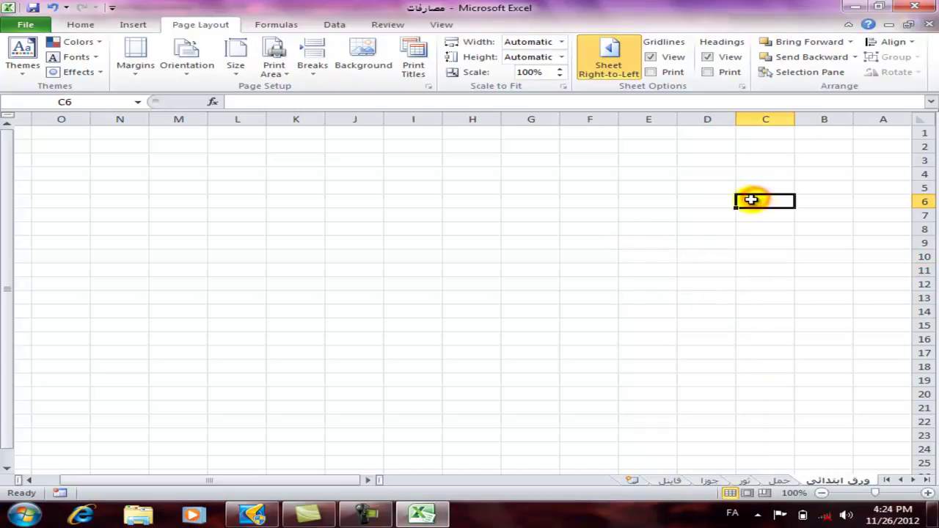
Hide the gridlines on the ورق ابتدائی sheet.
left_click(441, 27)
left_click(249, 67)
left_click(774, 284)
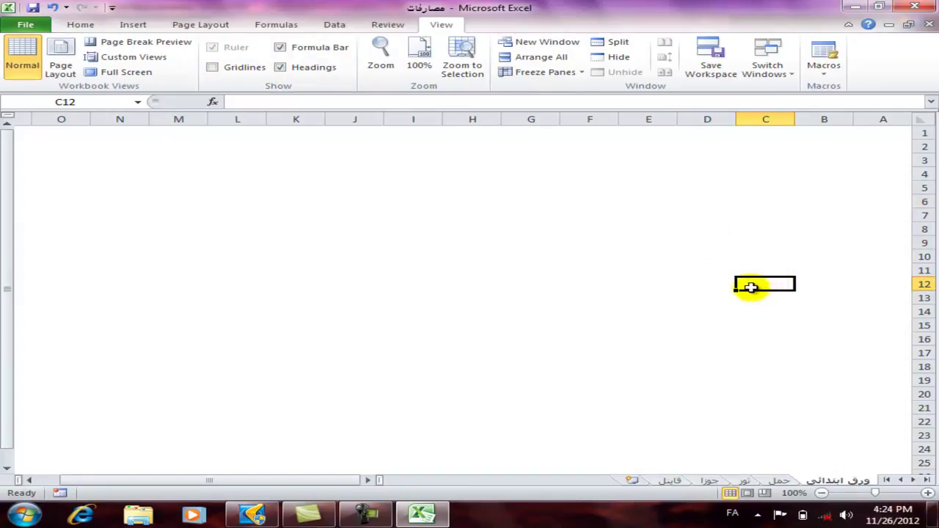
Draw a rounded rectangle about 0.94" wide and 0.35" high around cells D8 to D9 on the ورق ابتدائی sheet.
left_click(147, 25)
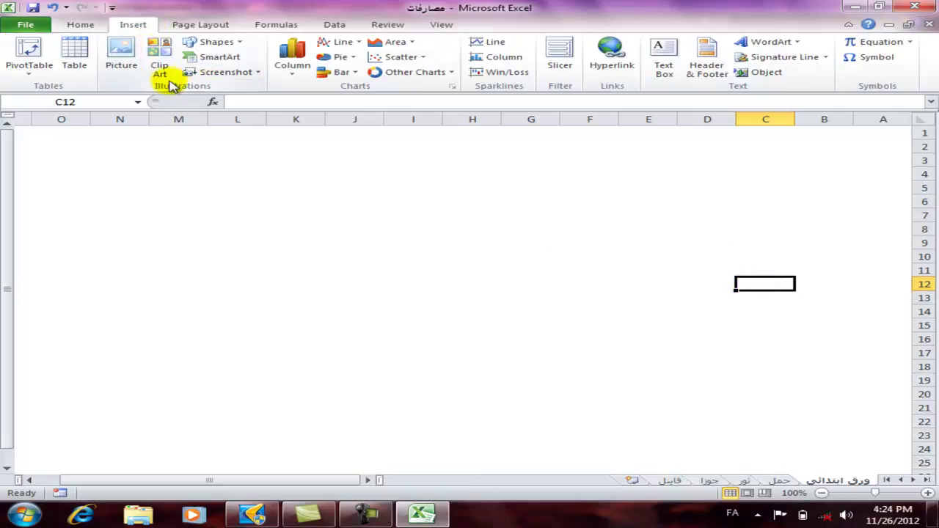
left_click(232, 44)
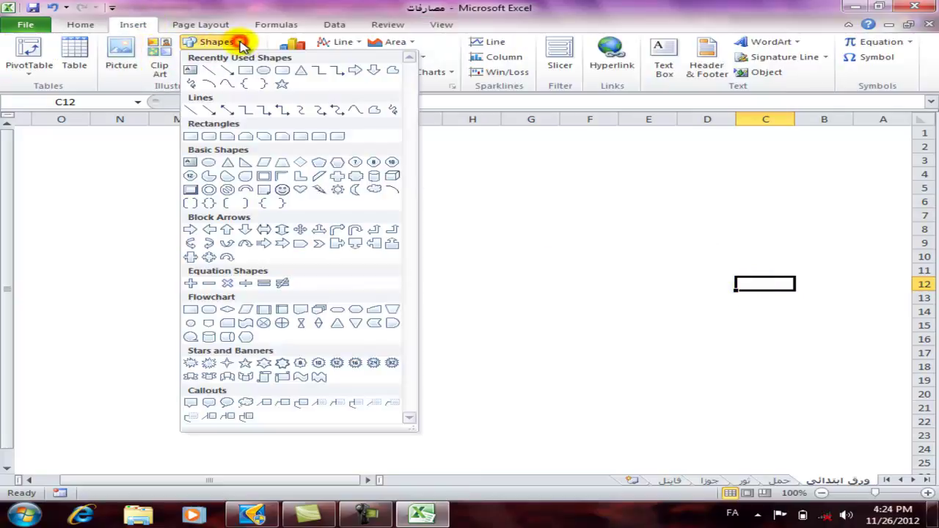
left_click(282, 74)
left_click_drag(663, 224, 748, 247)
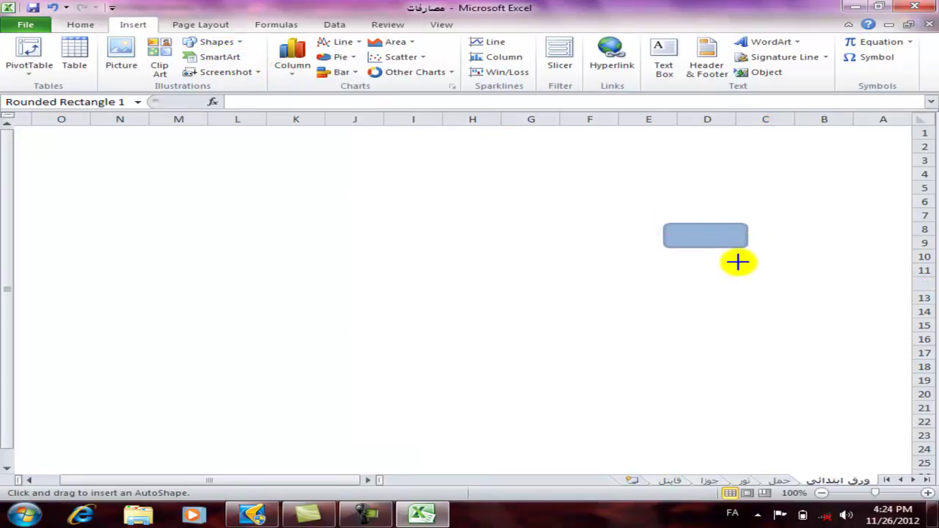
Add the text ماه حمل inside the rounded rectangle.
right_click(709, 239)
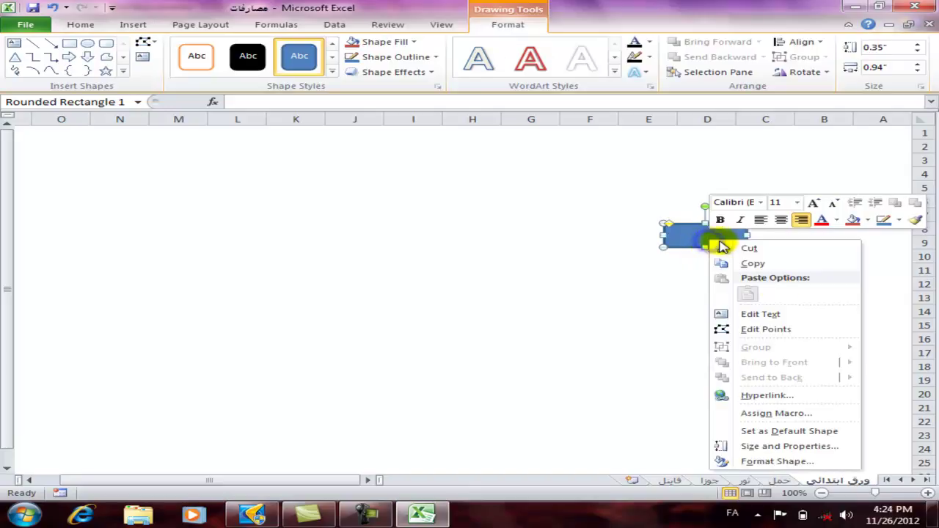
left_click(778, 314)
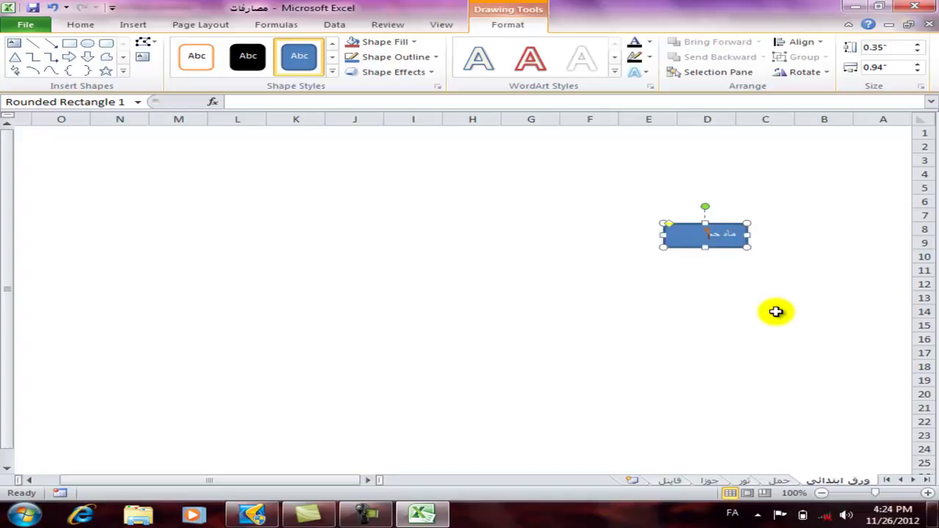
left_click(713, 287)
Make the rounded rectangle's text bold and centre it horizontally.
left_click(729, 254)
left_click(732, 252)
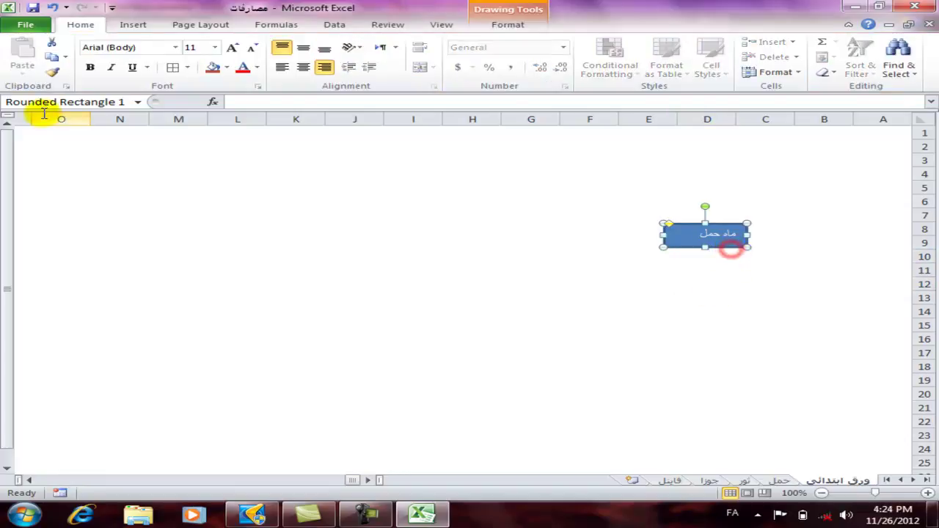
left_click(89, 67)
left_click(304, 67)
left_click(763, 311)
Hyperlink the ماه حمل rounded rectangle to cell A1 of the حمل sheet in this document.
left_click(730, 246)
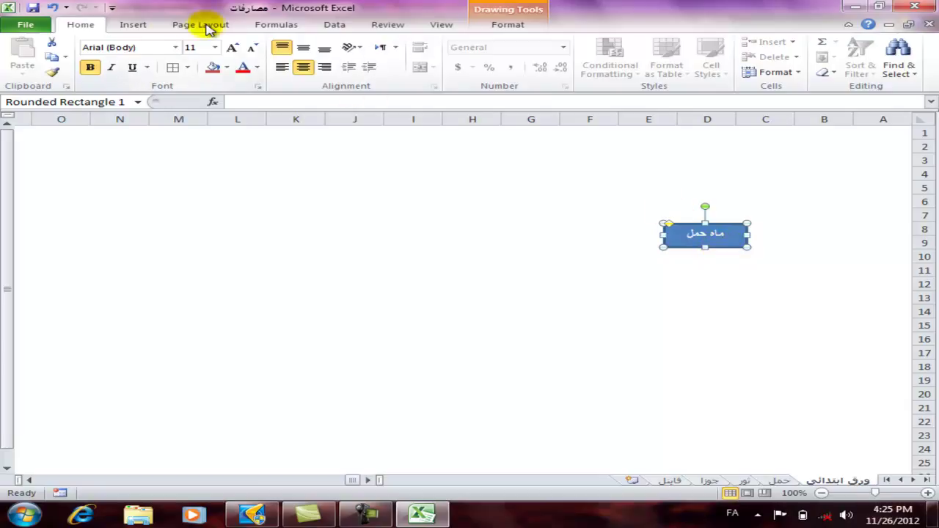
left_click(138, 22)
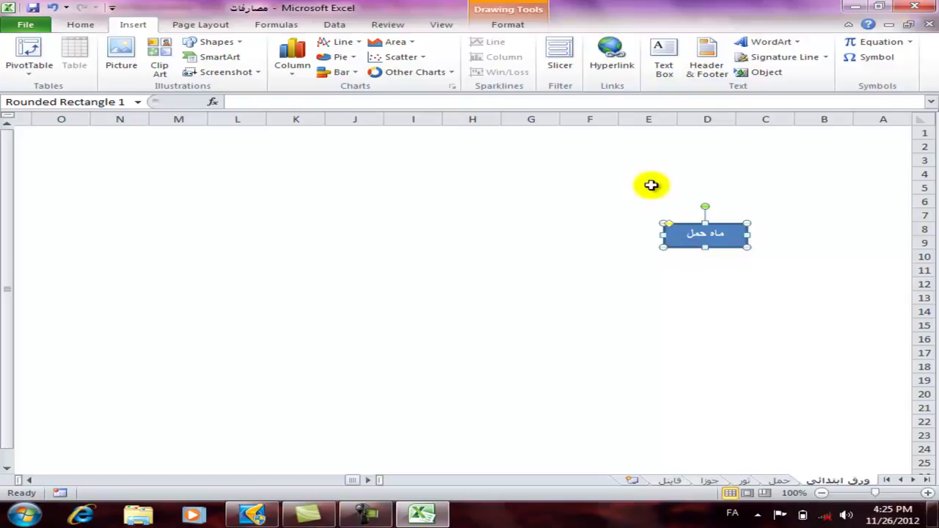
left_click(607, 64)
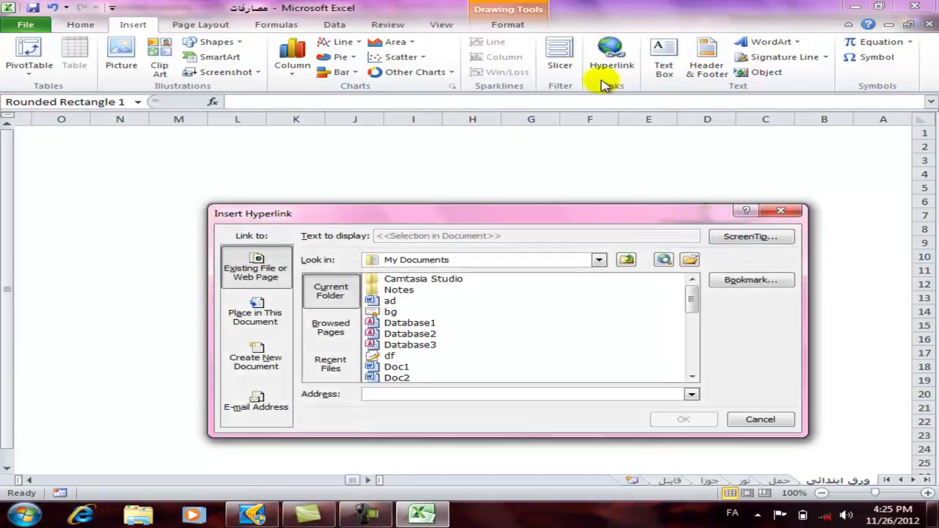
left_click(270, 314)
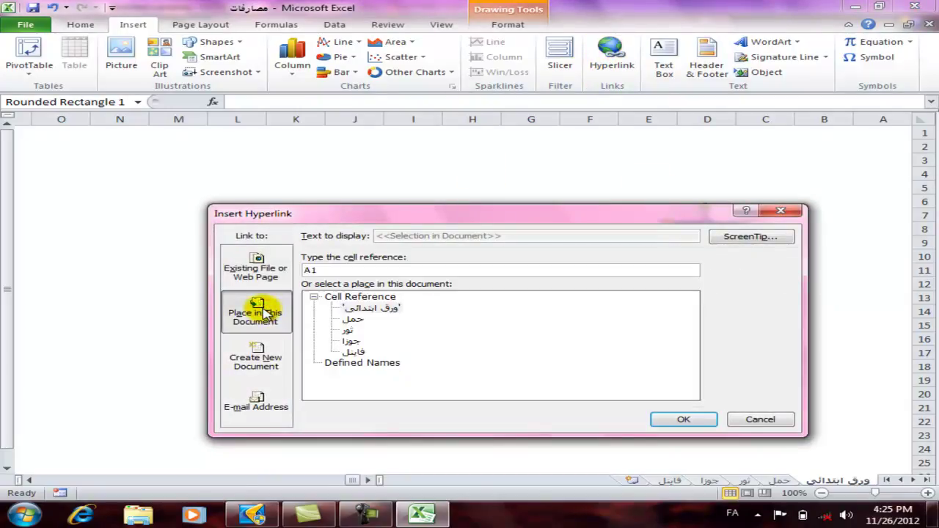
left_click(352, 321)
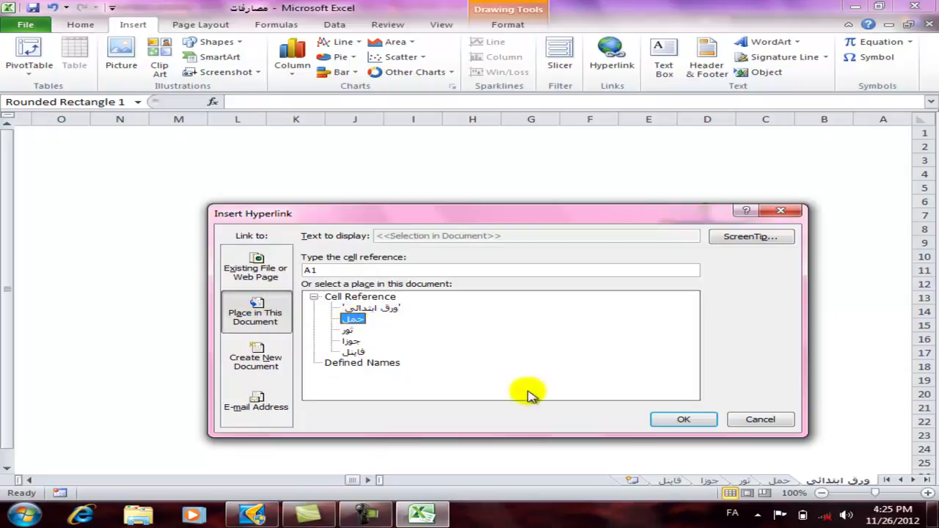
left_click(683, 419)
left_click(696, 380)
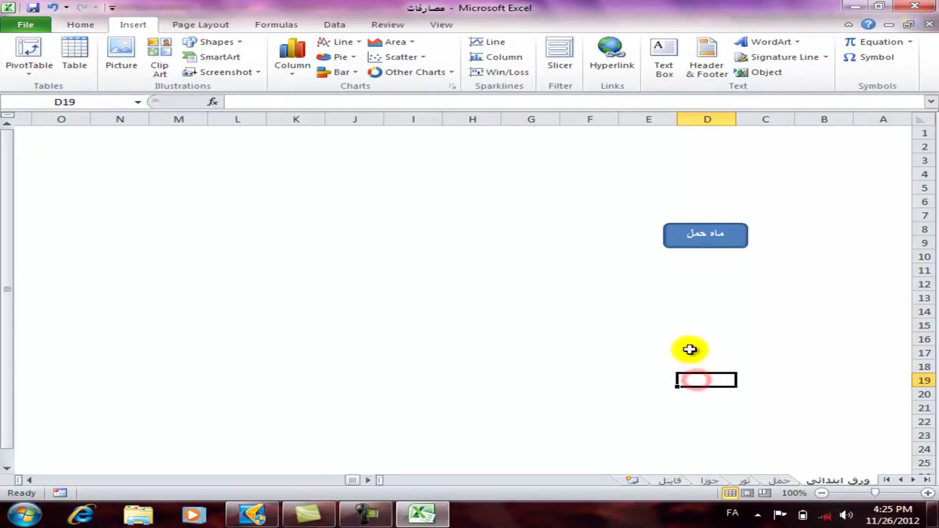
Follow the ماه حمل link and draw a rounded rectangle about 0.75" wide and 0.27" high over cells A1 to A2 of the حمل sheet.
left_click(712, 237)
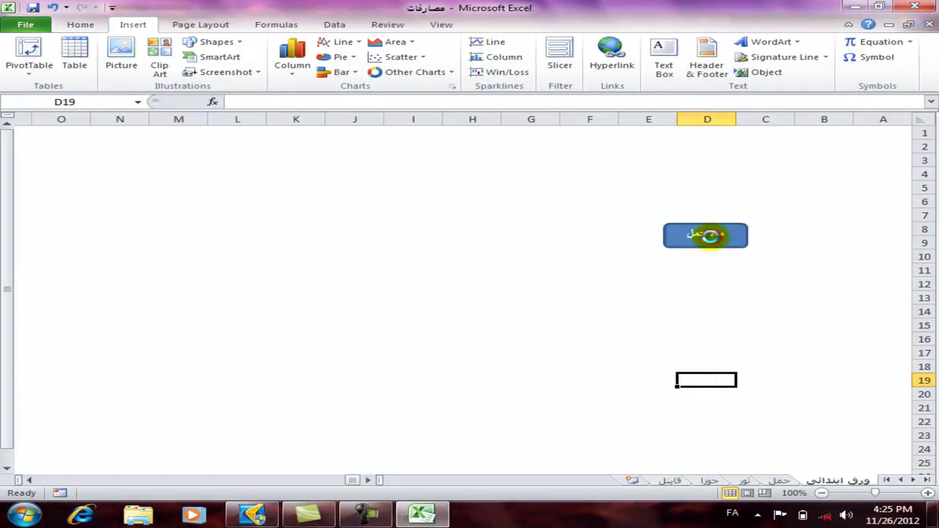
left_click(235, 46)
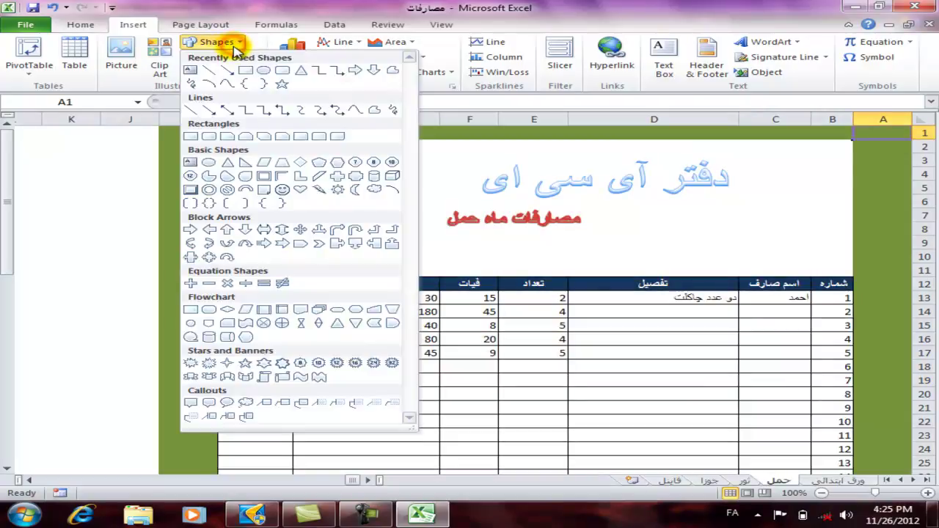
left_click(285, 75)
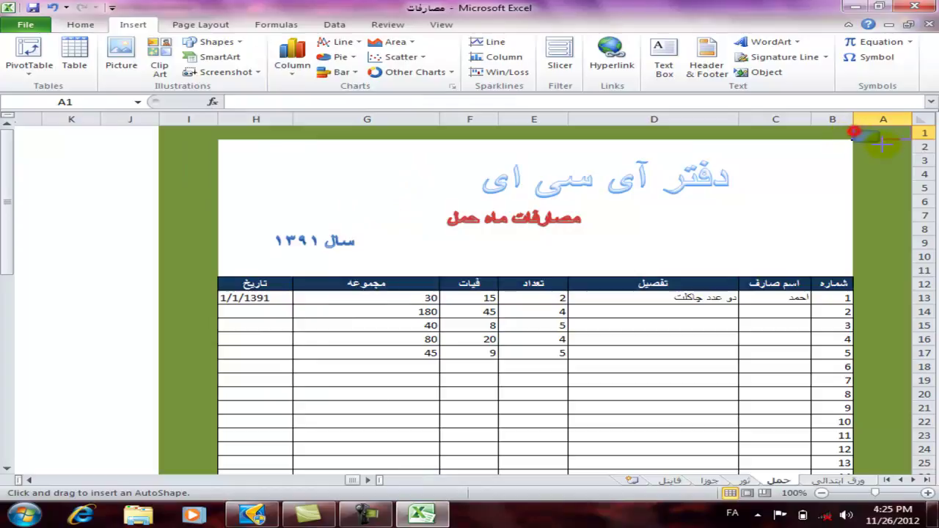
left_click_drag(917, 147, 911, 147)
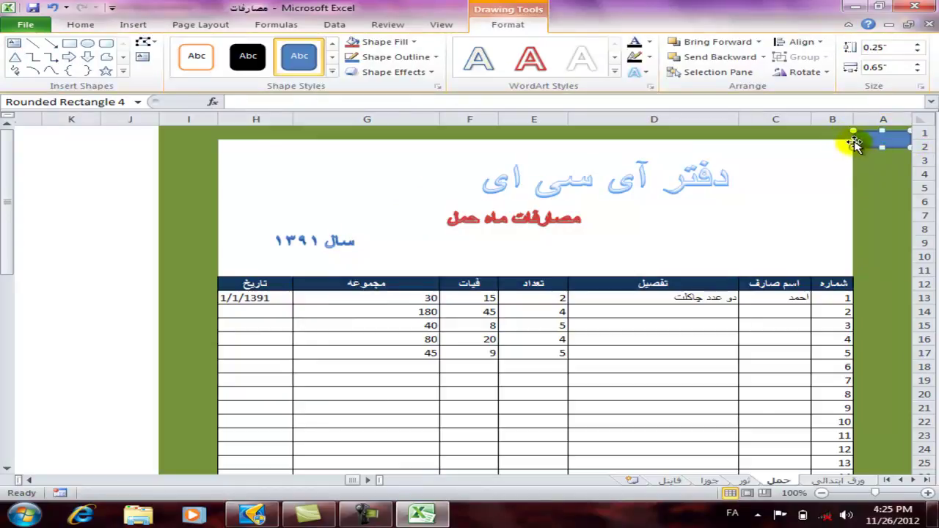
left_click_drag(845, 131, 843, 129)
Add the text عقب to the new rounded rectangle, in bold and centred horizontally.
right_click(875, 139)
left_click(818, 220)
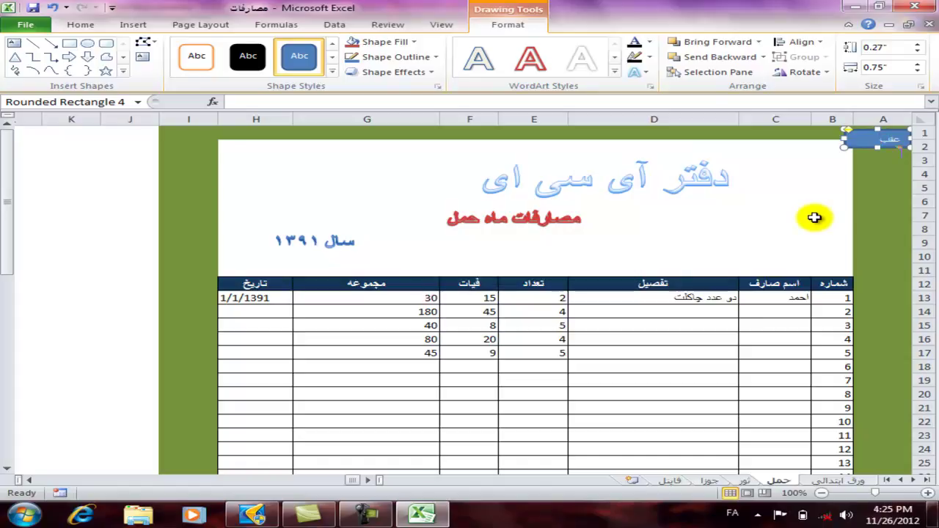
left_click(877, 162)
left_click(881, 132)
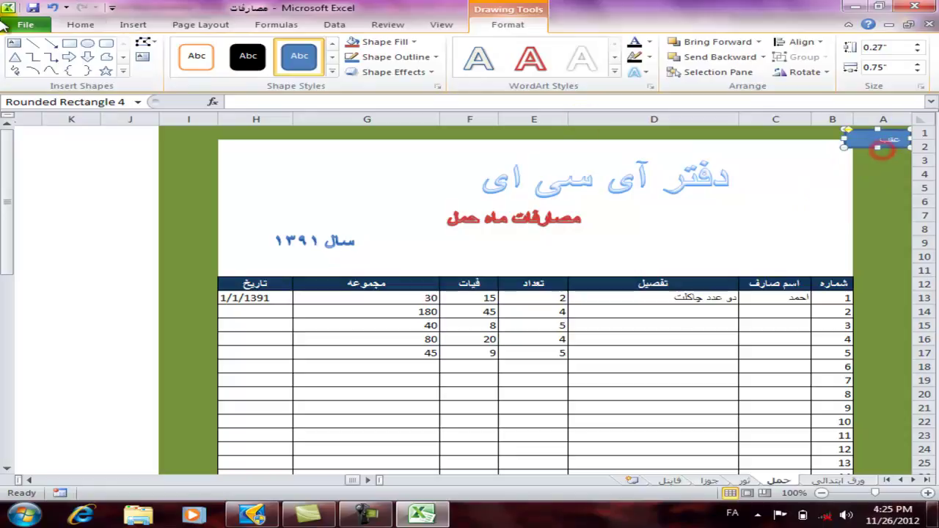
left_click(80, 25)
left_click(90, 67)
left_click(303, 67)
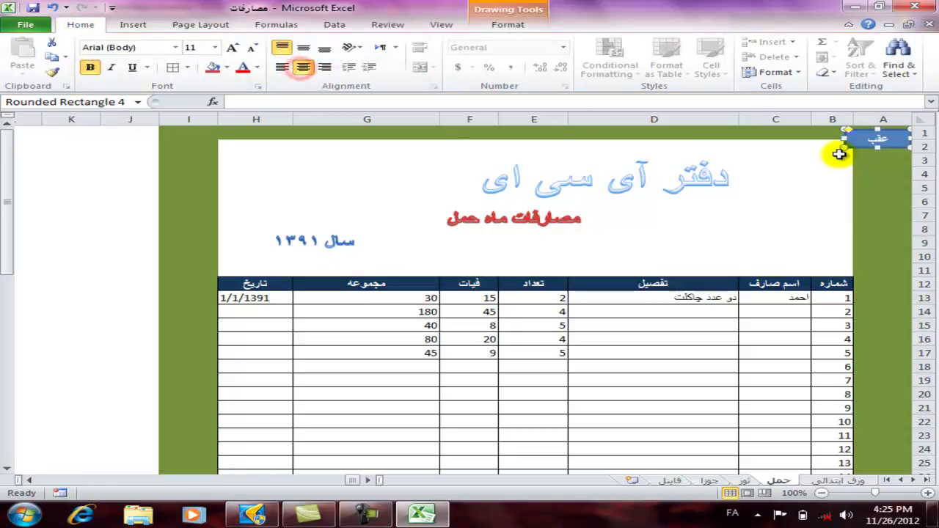
Hyperlink the عقب rounded rectangle to cell A1 of the ورق ابتدائی sheet in this document.
right_click(867, 148)
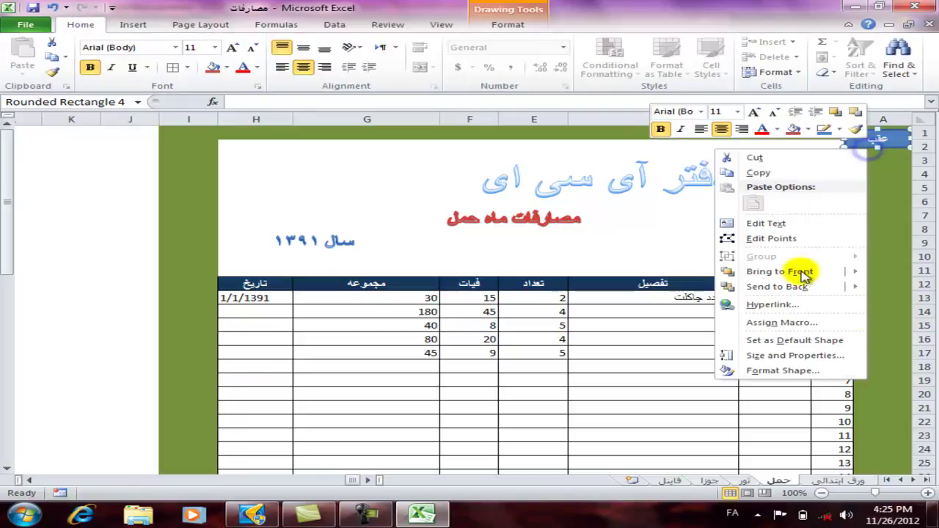
left_click(773, 306)
left_click(411, 293)
left_click(514, 287)
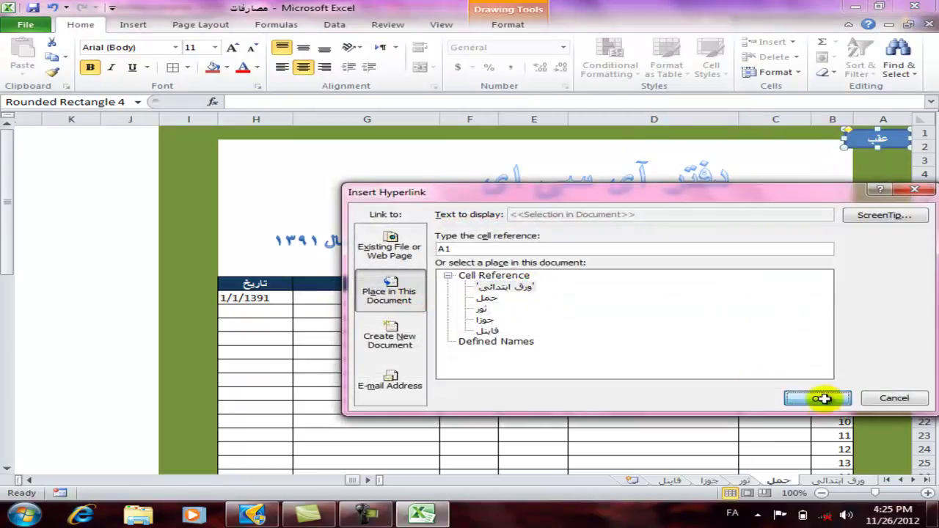
left_click(818, 397)
left_click(832, 255)
Test the عقب and ماه حمل links by going back and forth between the two sheets, ending on ورق ابتدائی.
left_click(877, 141)
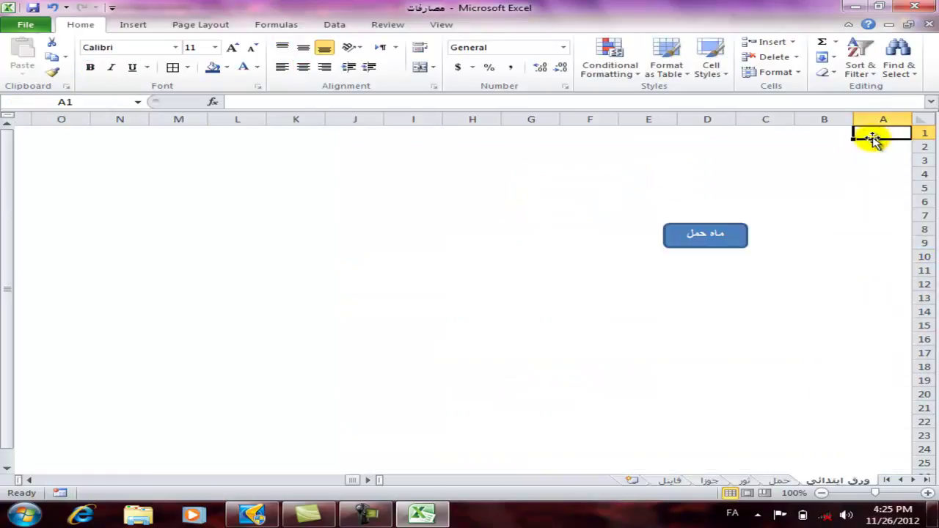
left_click(711, 235)
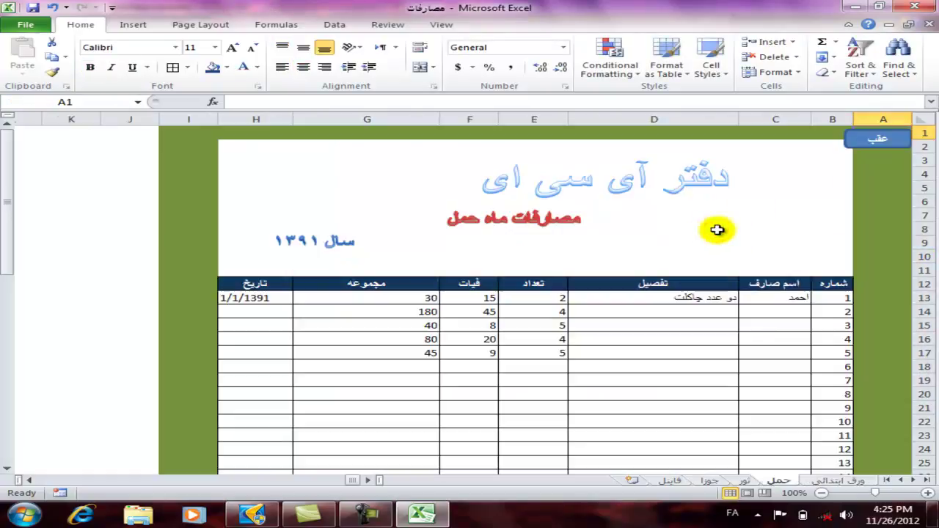
left_click(851, 142)
left_click(707, 242)
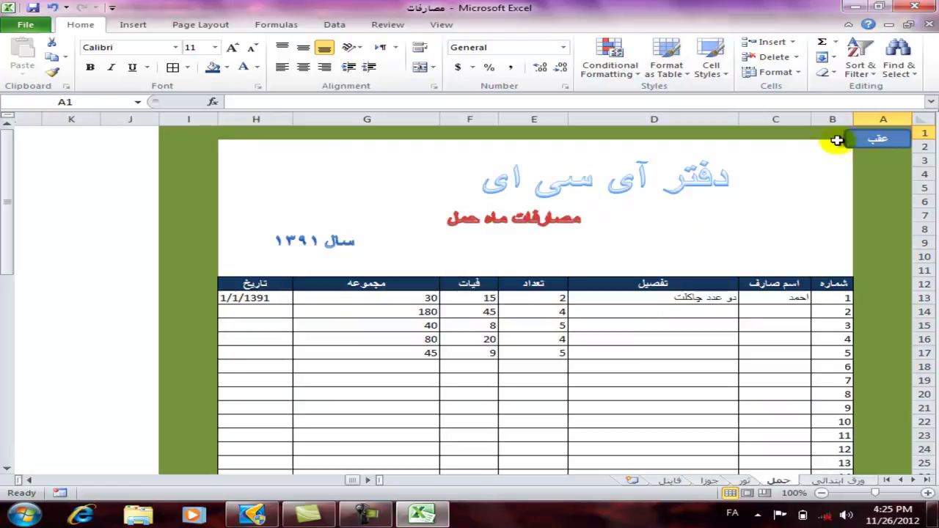
left_click(853, 142)
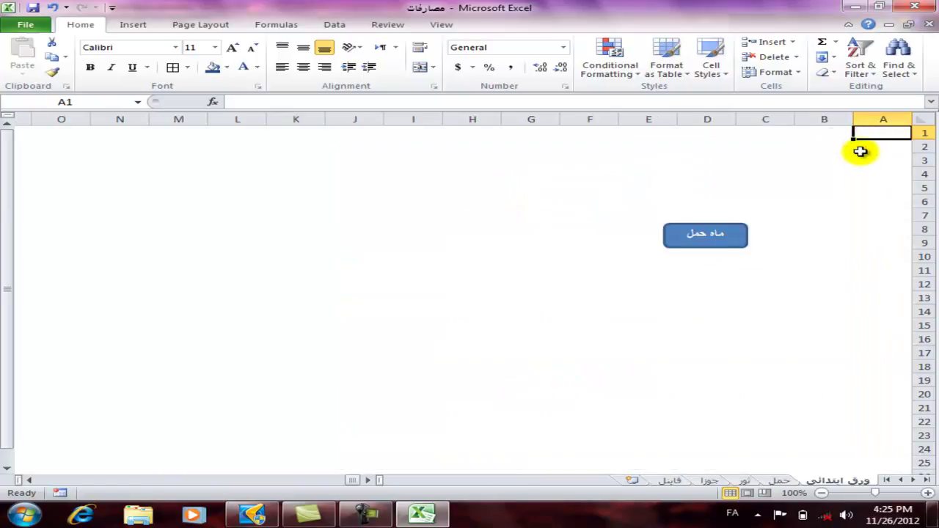
left_click(685, 233)
left_click(851, 150)
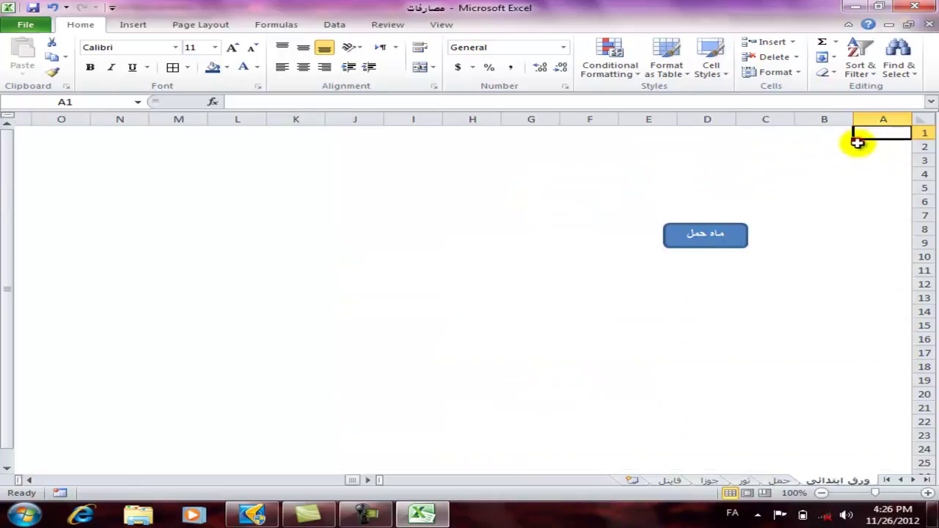
left_click(771, 378)
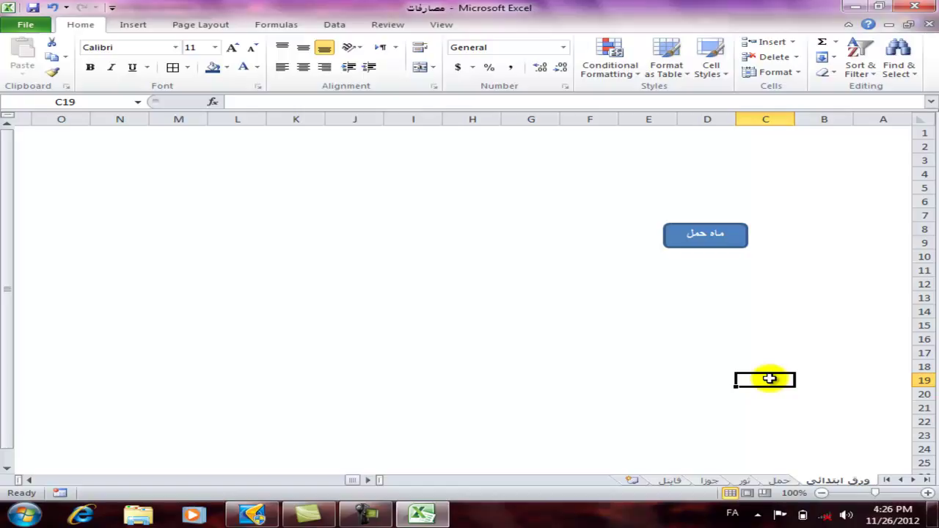
left_click(770, 270)
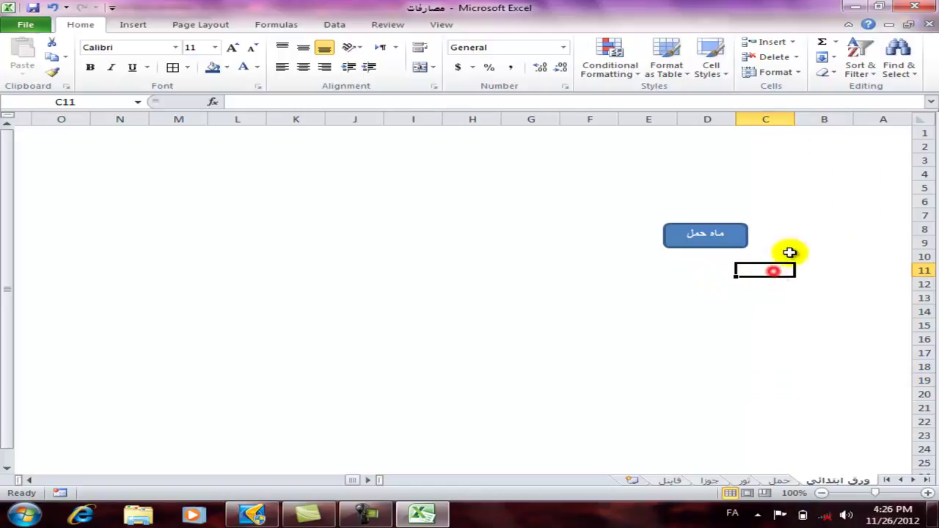
left_click(440, 24)
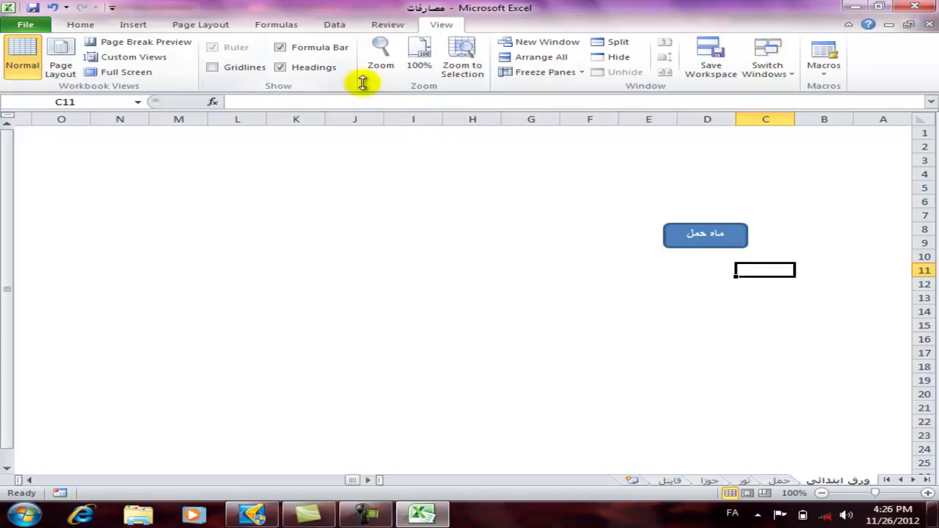
left_click(388, 29)
left_click(877, 312)
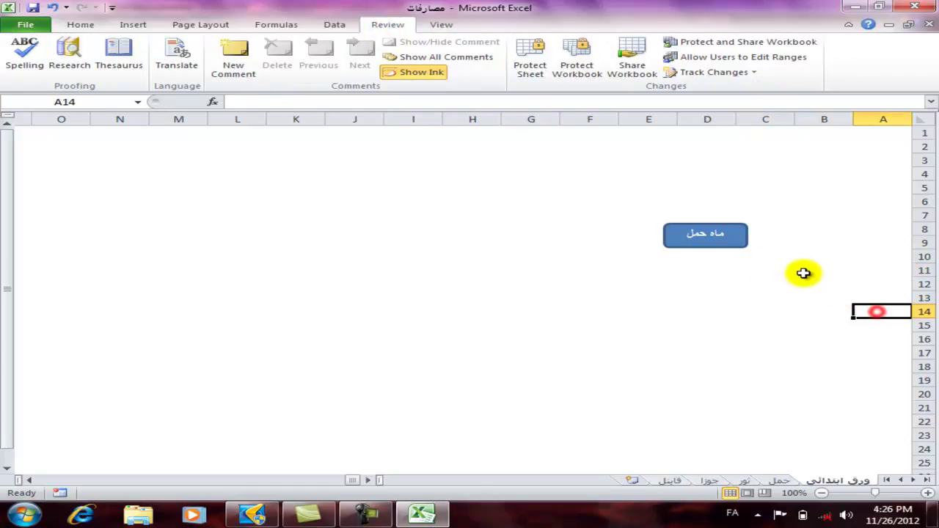
Hide the workbook's scroll bars and sheet tabs plus the ورق ابتدائی sheet's row and column headers and zero values, and minimize the ribbon.
left_click(7, 26)
left_click(9, 26)
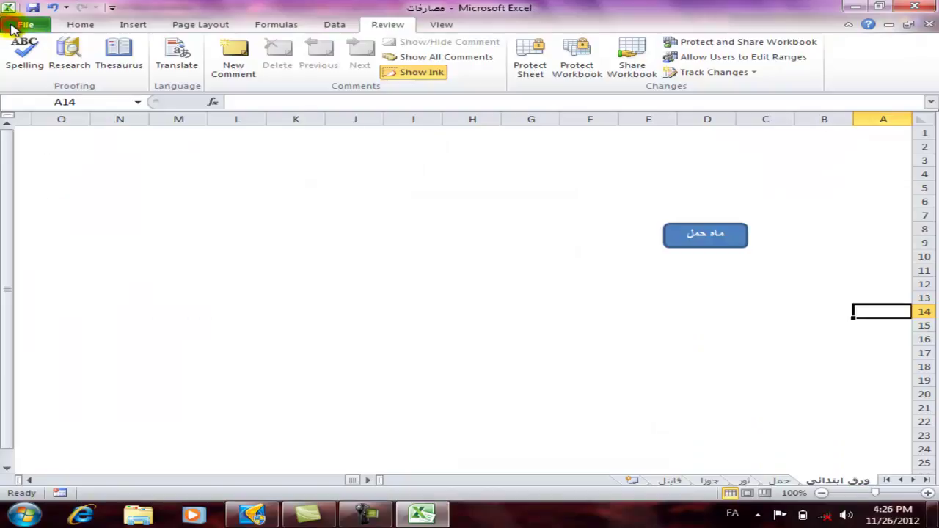
left_click(11, 27)
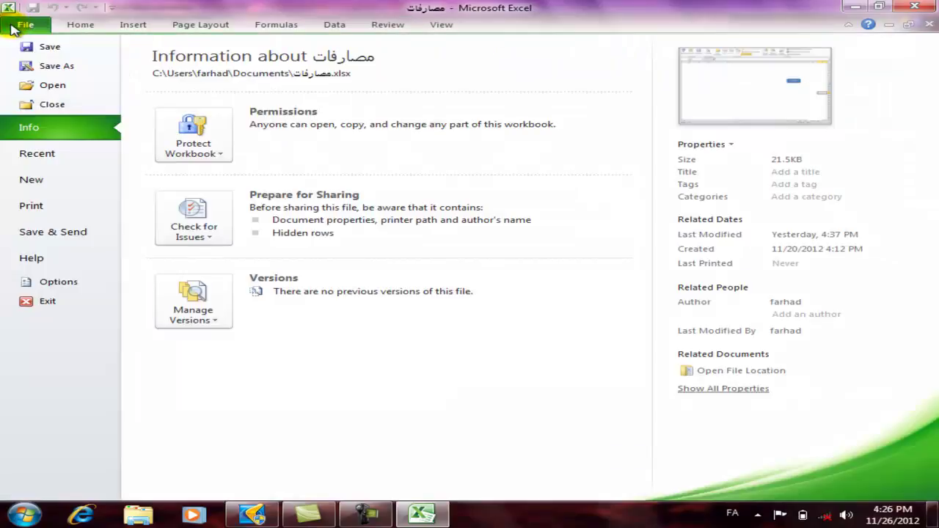
left_click(91, 286)
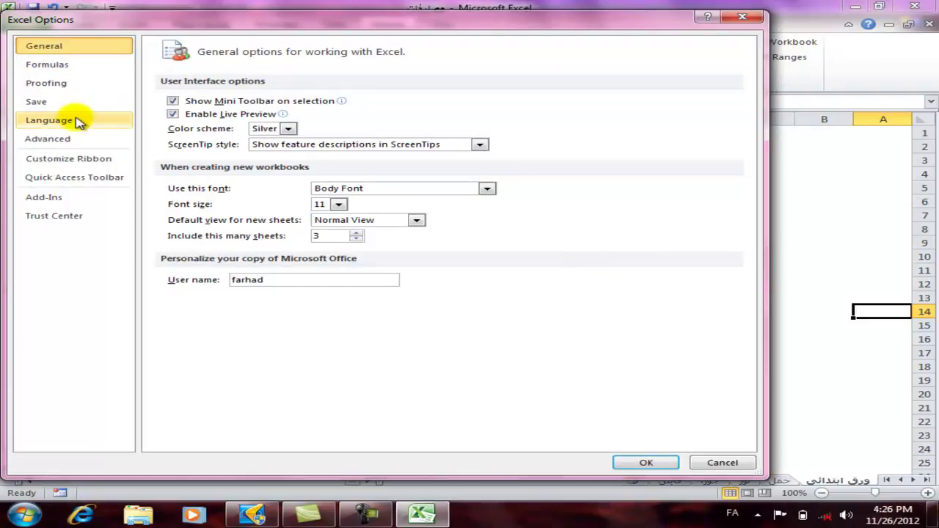
left_click(80, 139)
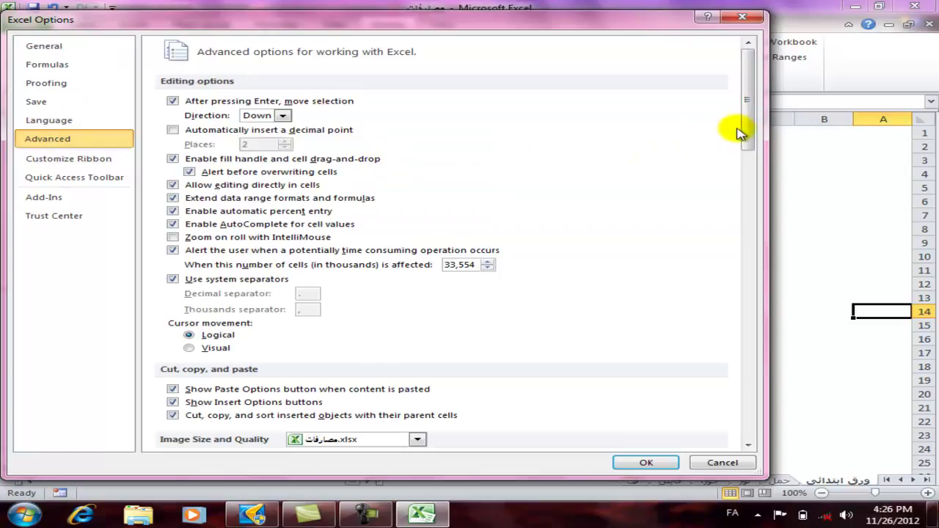
left_click_drag(744, 120, 748, 273)
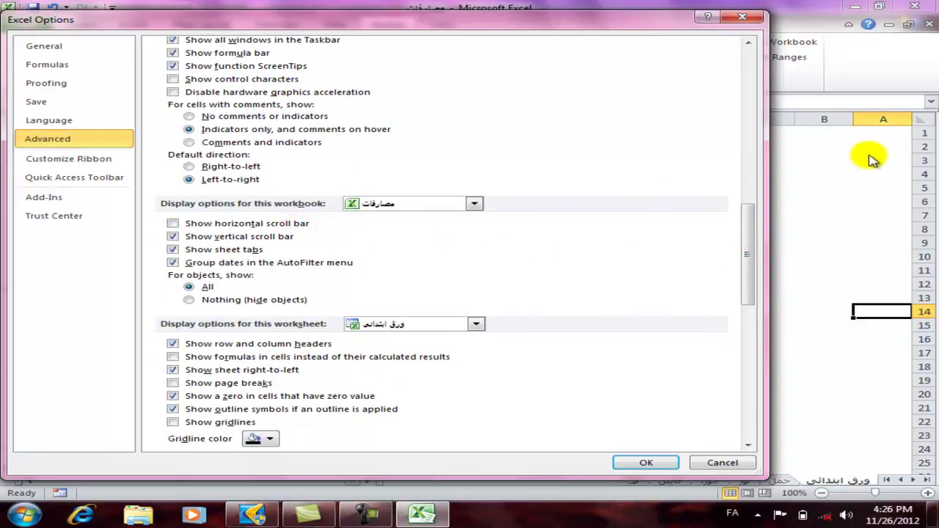
left_click_drag(156, 23, 285, 16)
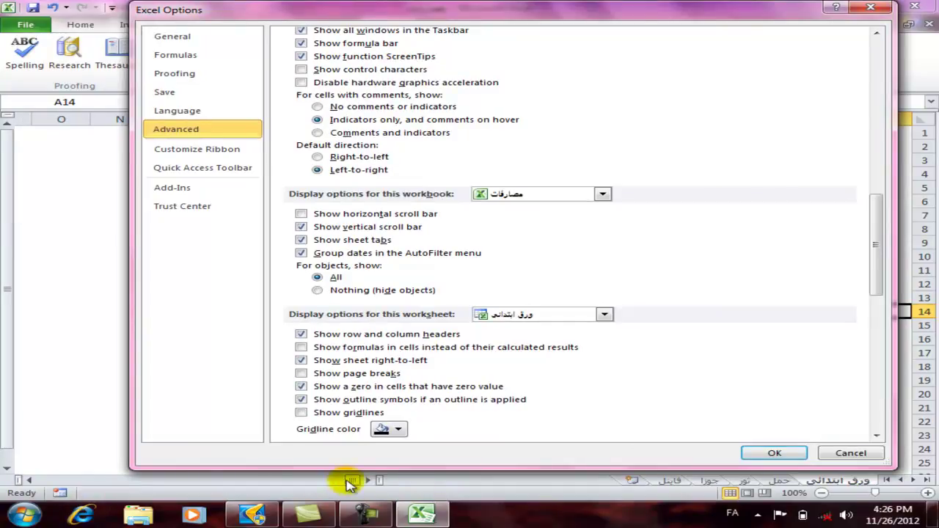
left_click(355, 228)
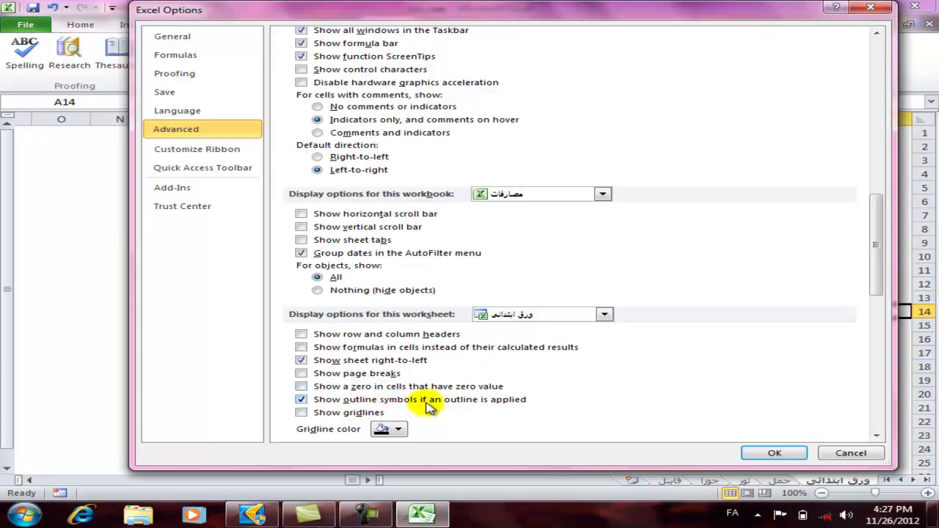
left_click(772, 449)
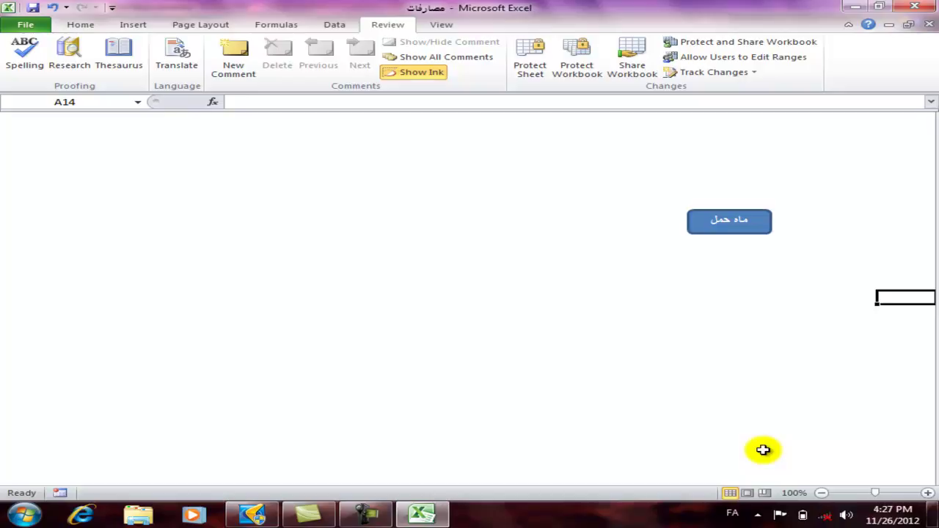
left_click(848, 25)
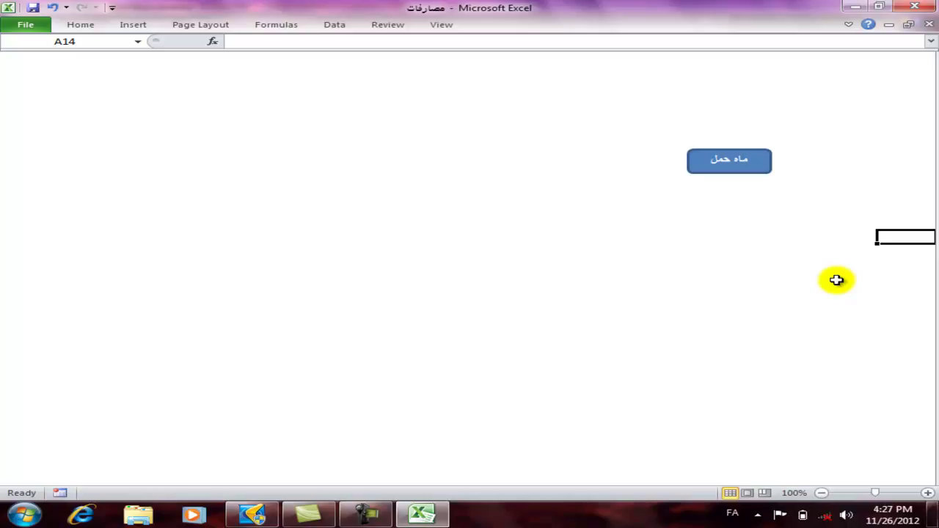
Open the حمل sheet through the ماه حمل link and turn off its row and column headers, right-to-left display and outline symbols.
left_click(734, 170)
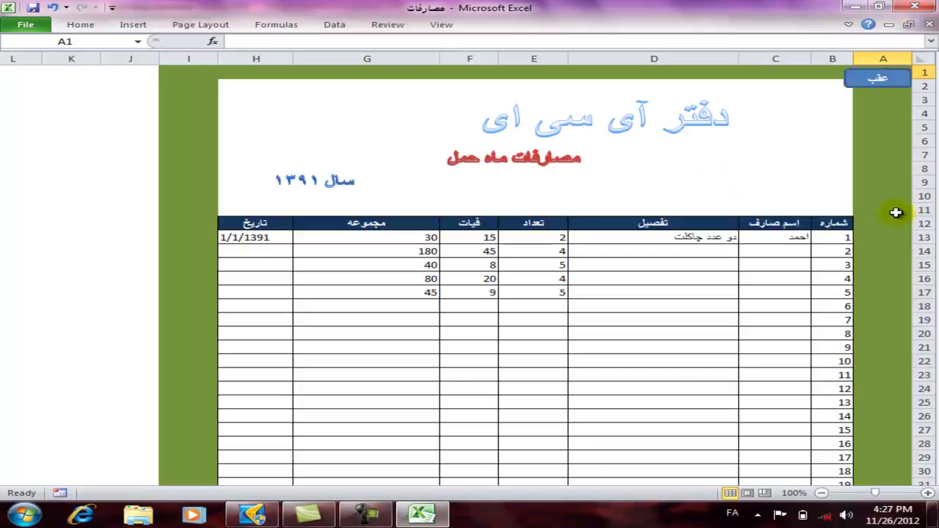
left_click(25, 24)
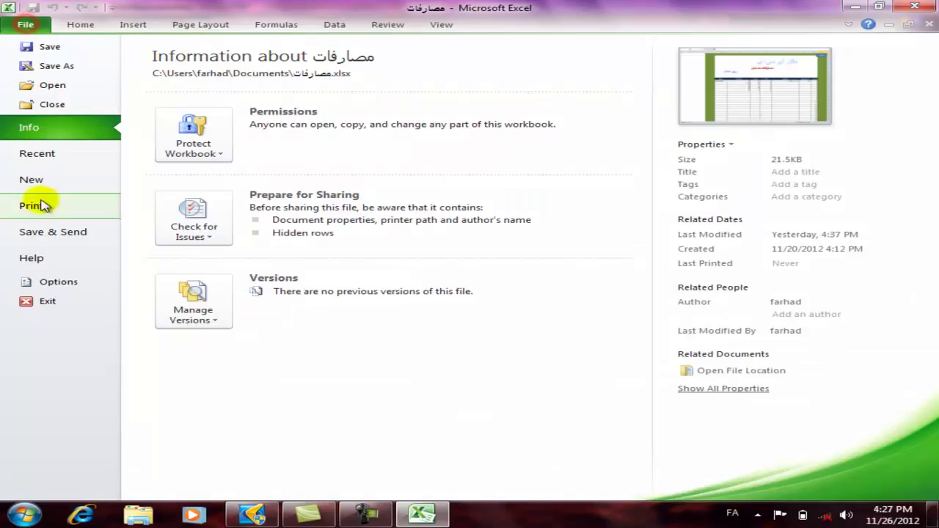
left_click(53, 284)
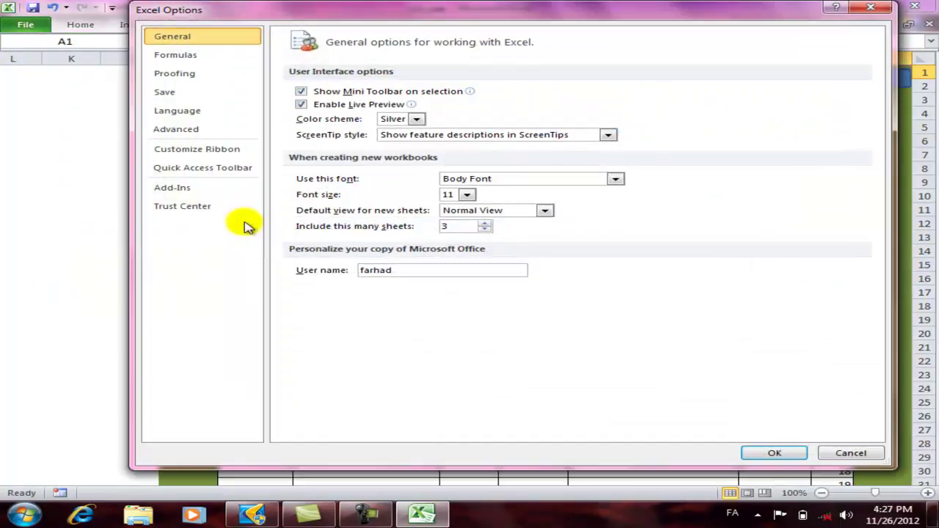
left_click(195, 128)
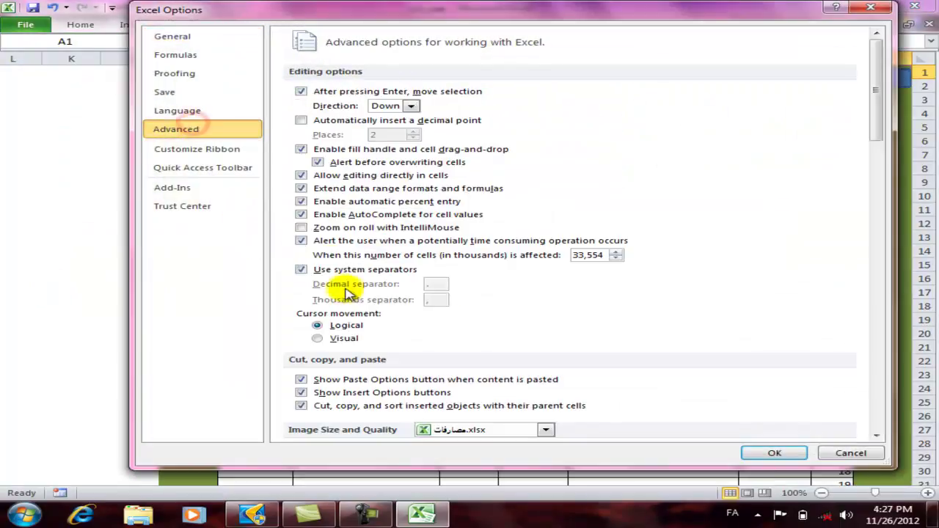
left_click_drag(870, 118, 873, 252)
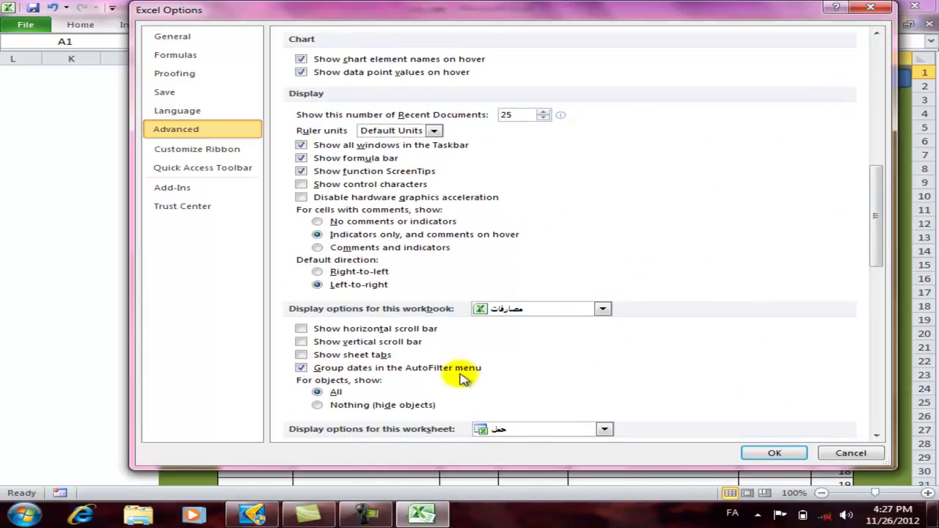
left_click_drag(875, 231, 881, 274)
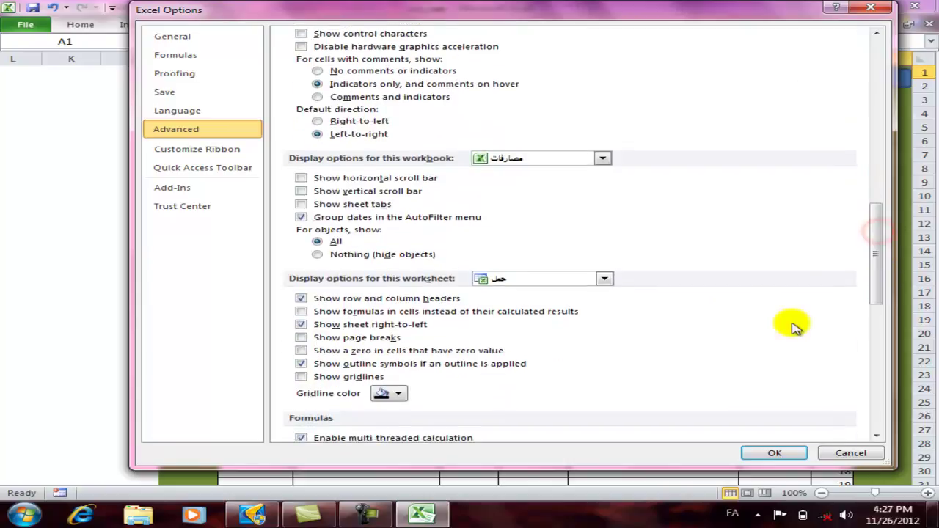
left_click(358, 324)
left_click(358, 298)
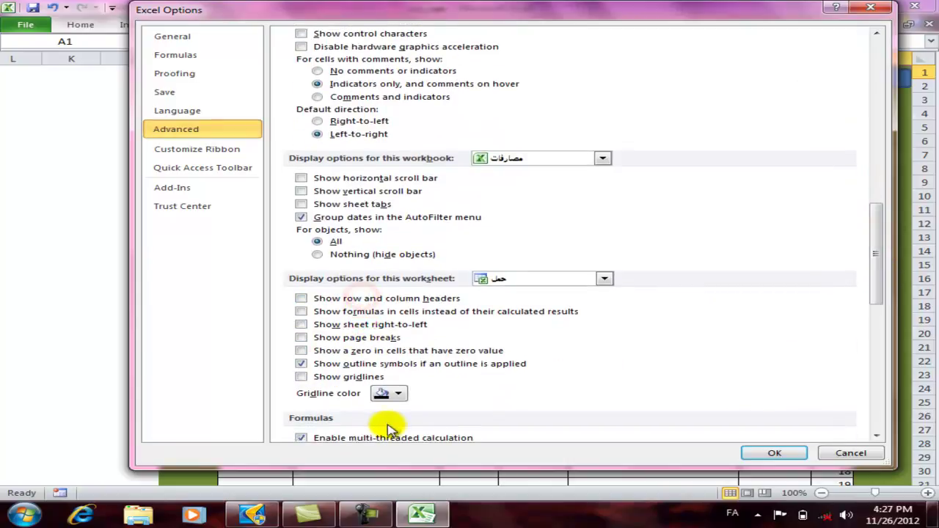
left_click(411, 363)
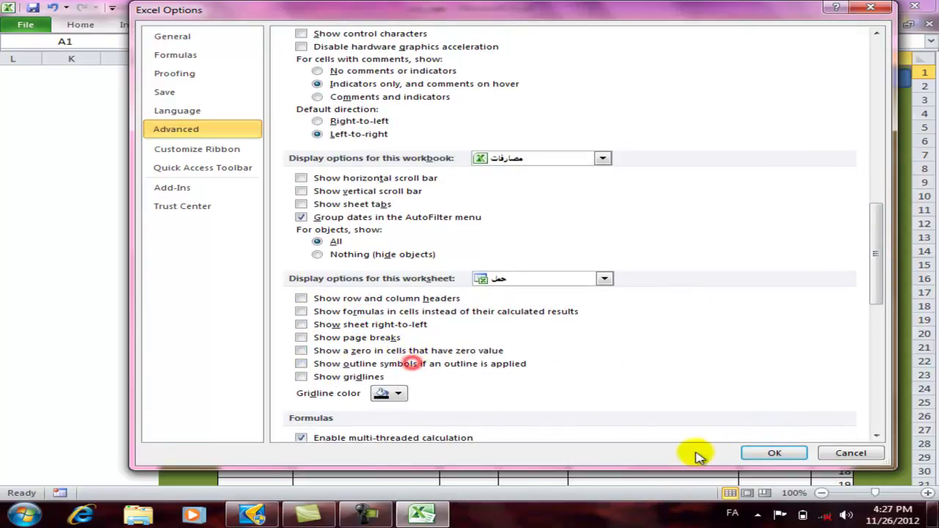
left_click(747, 449)
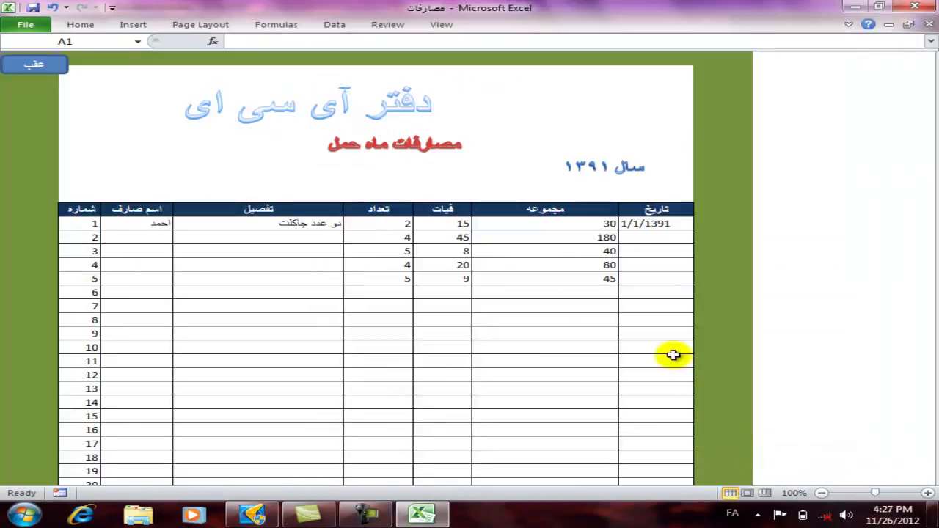
Test the عقب and ماه حمل links by going to ورق ابتدائی and back to the حمل sheet.
left_click(428, 311)
left_click(402, 210)
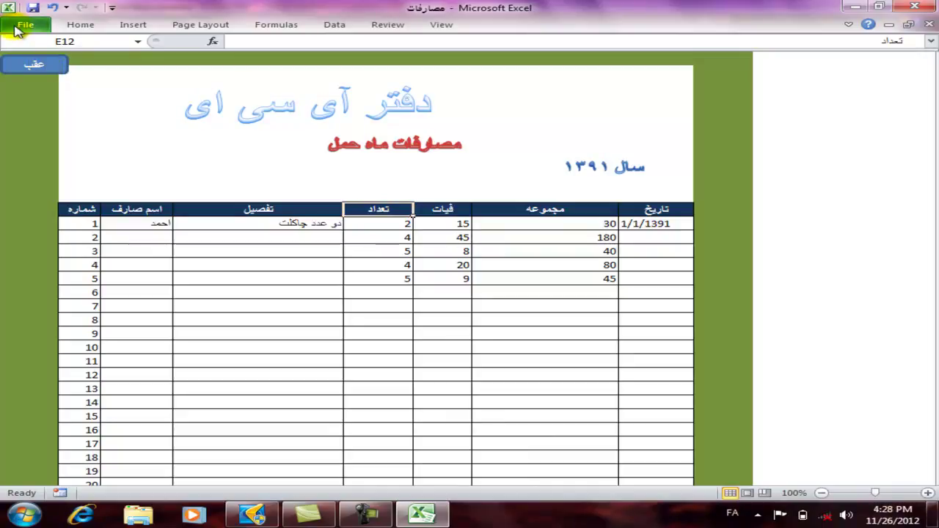
left_click(34, 66)
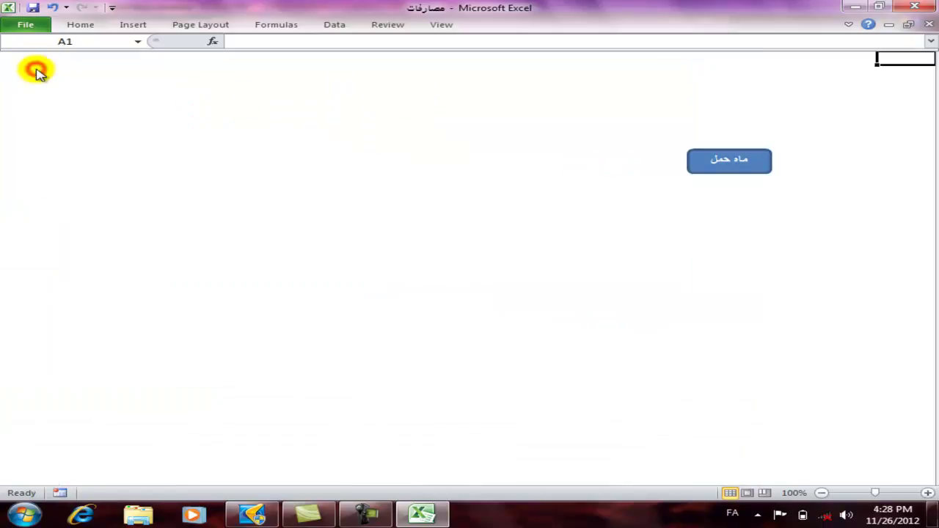
left_click(704, 160)
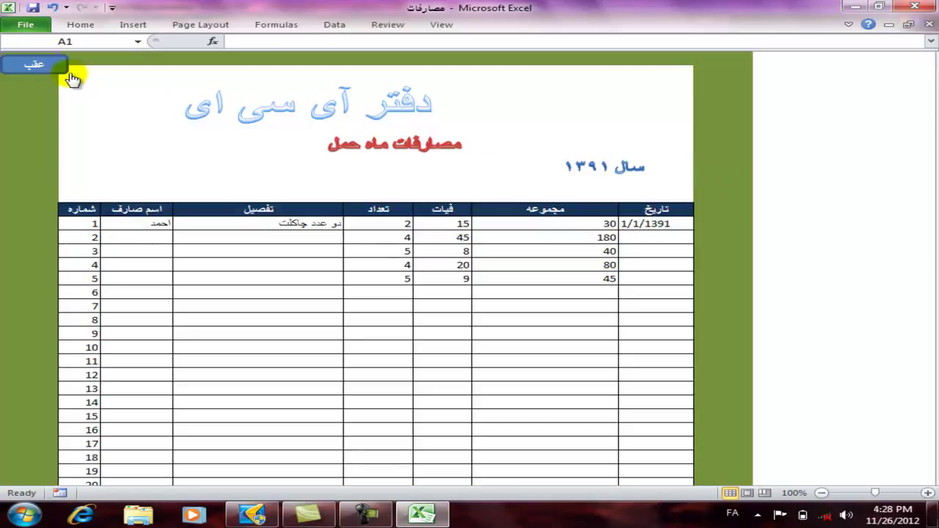
left_click(132, 149)
Turn the right-to-left display of the حمل sheet back on in the advanced worksheet display options.
left_click(25, 24)
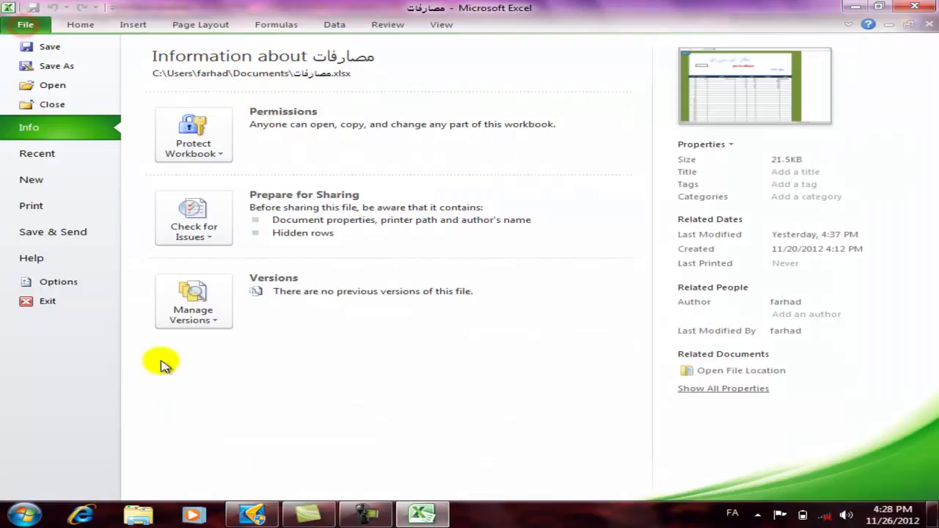
left_click(88, 282)
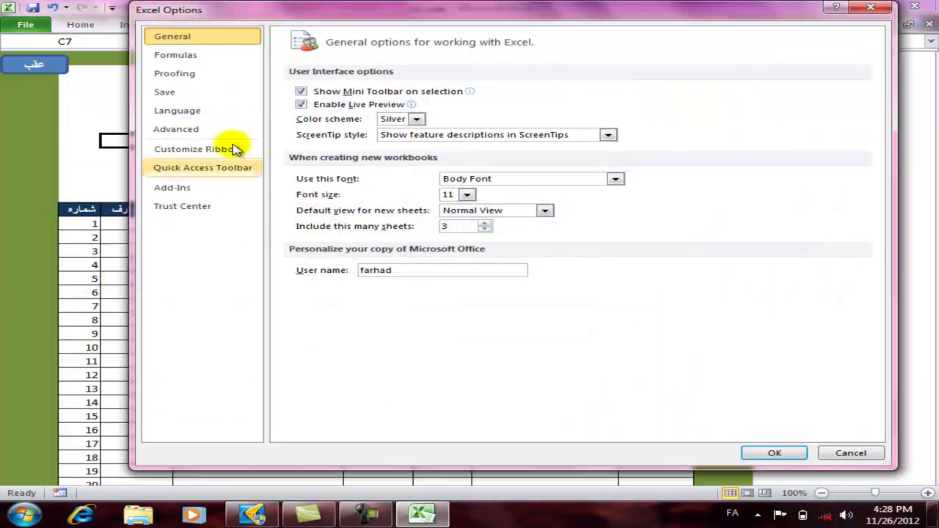
left_click(180, 127)
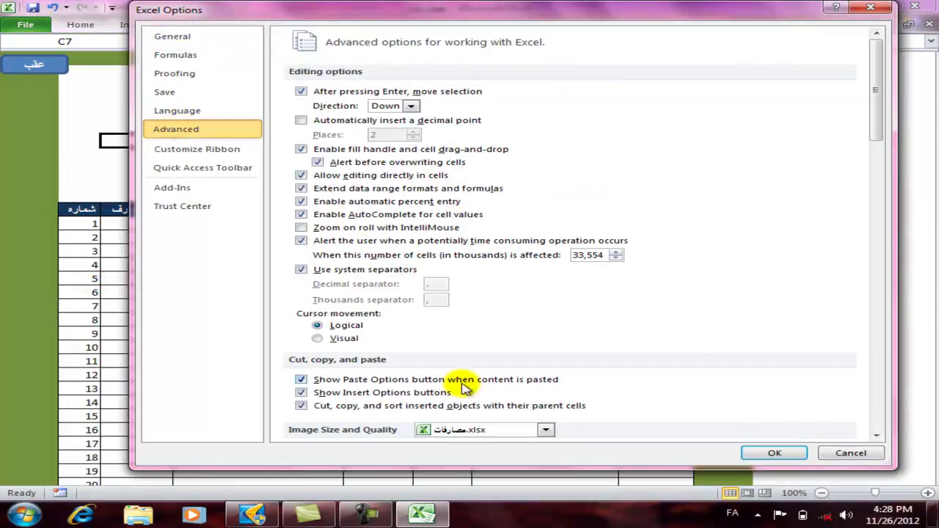
left_click_drag(872, 137, 880, 239)
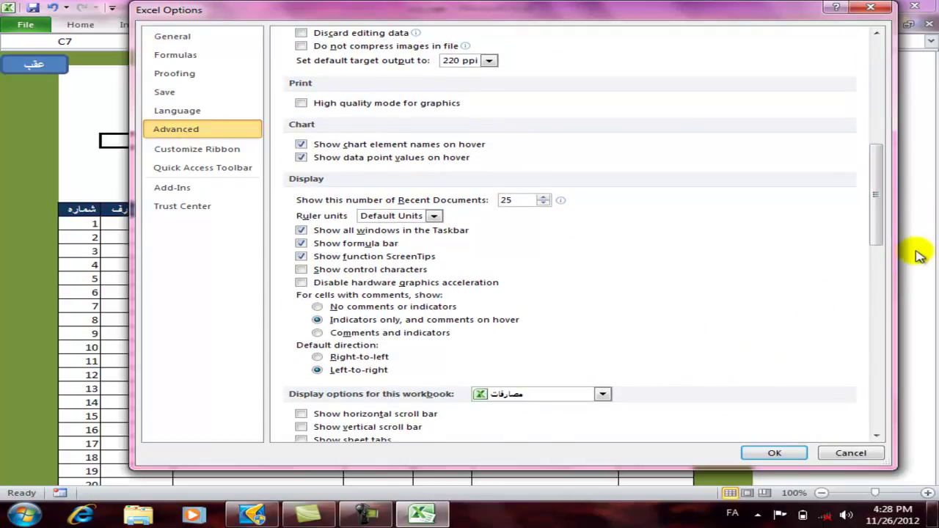
left_click_drag(880, 229, 880, 244)
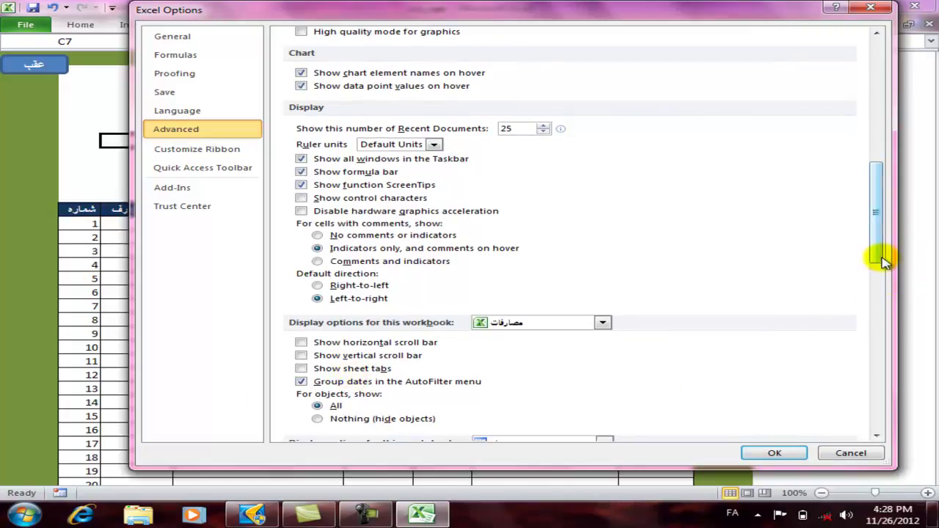
left_click_drag(880, 256, 880, 292)
left_click(301, 358)
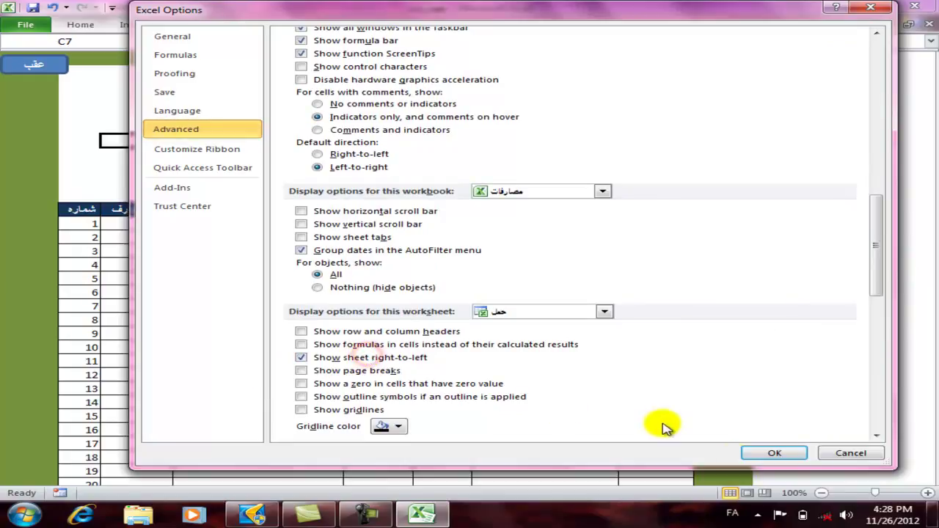
left_click(740, 452)
left_click(663, 303)
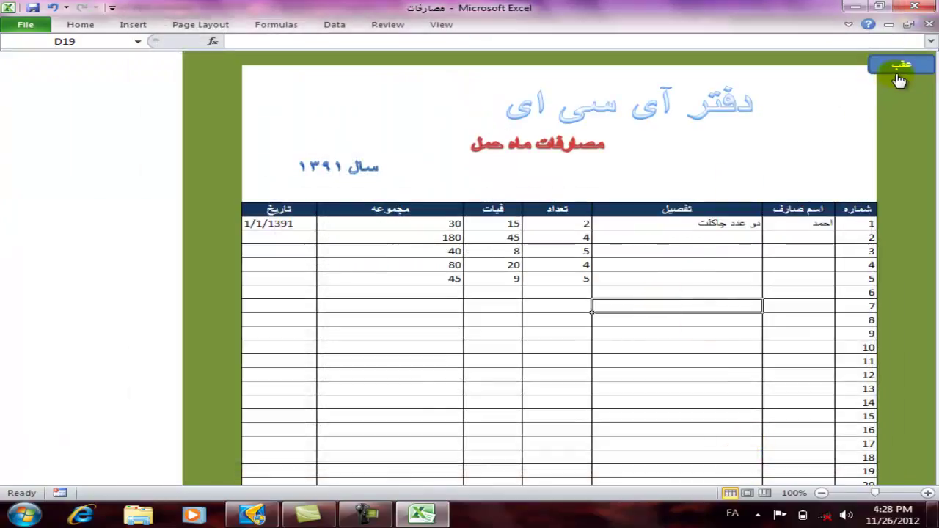
Hide the formula bar and remove the zoom, zoom slider and view shortcuts from the status bar.
left_click(441, 26)
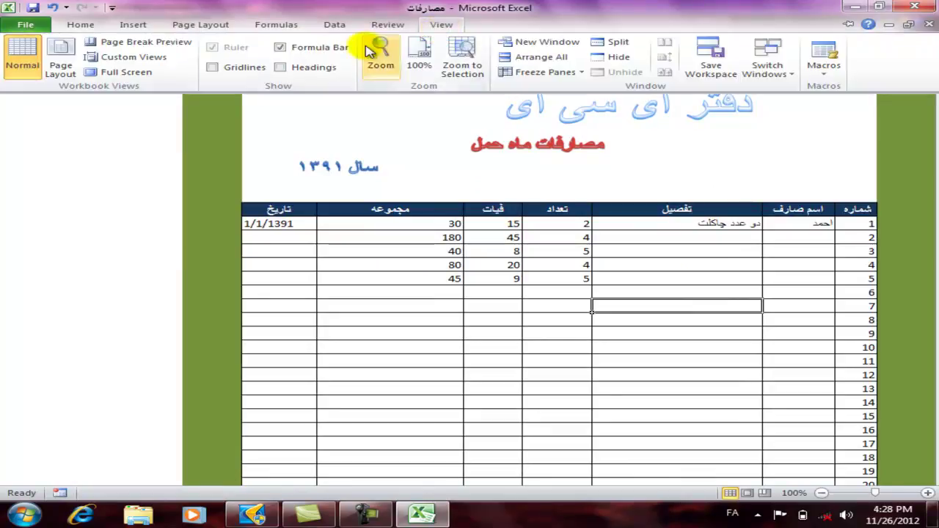
left_click(313, 47)
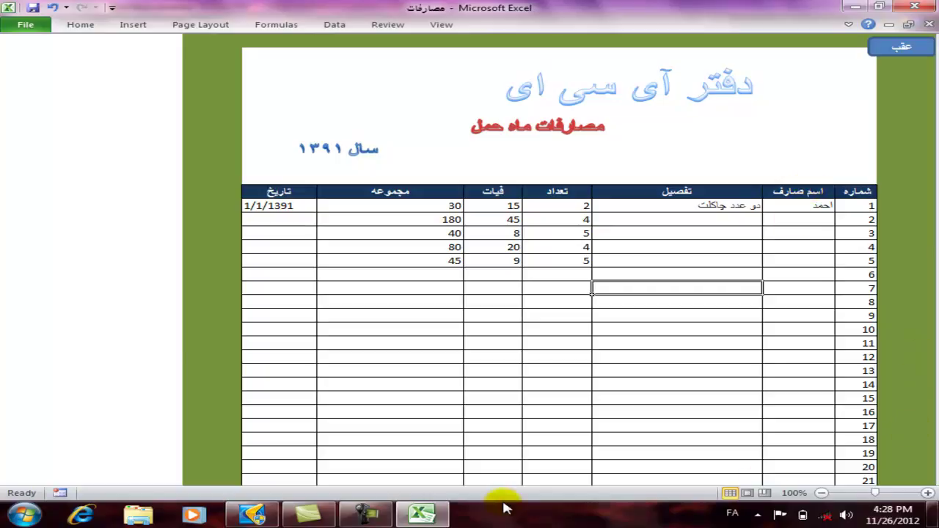
right_click(119, 496)
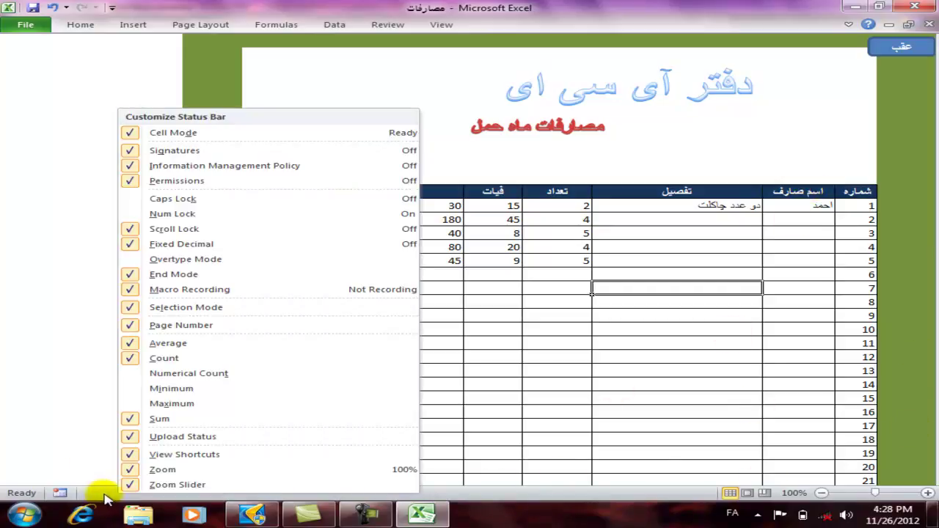
right_click(105, 496)
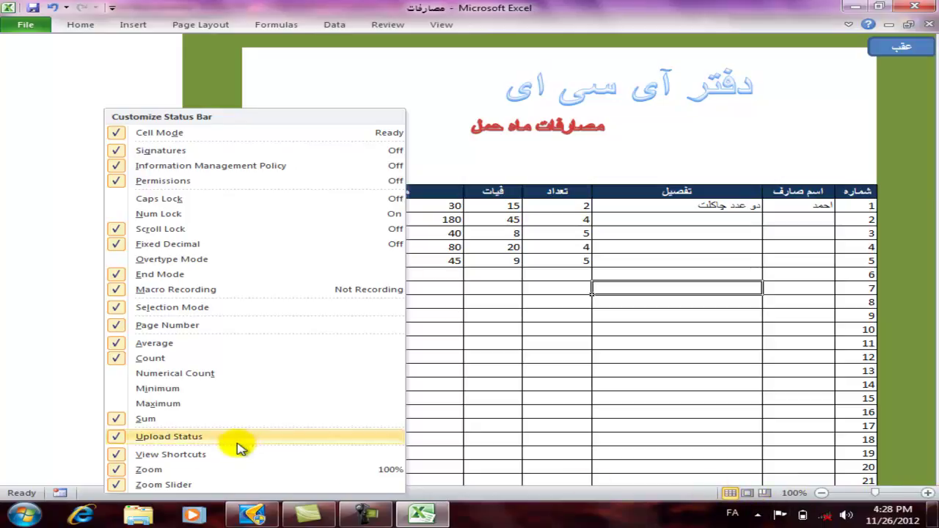
left_click(181, 476)
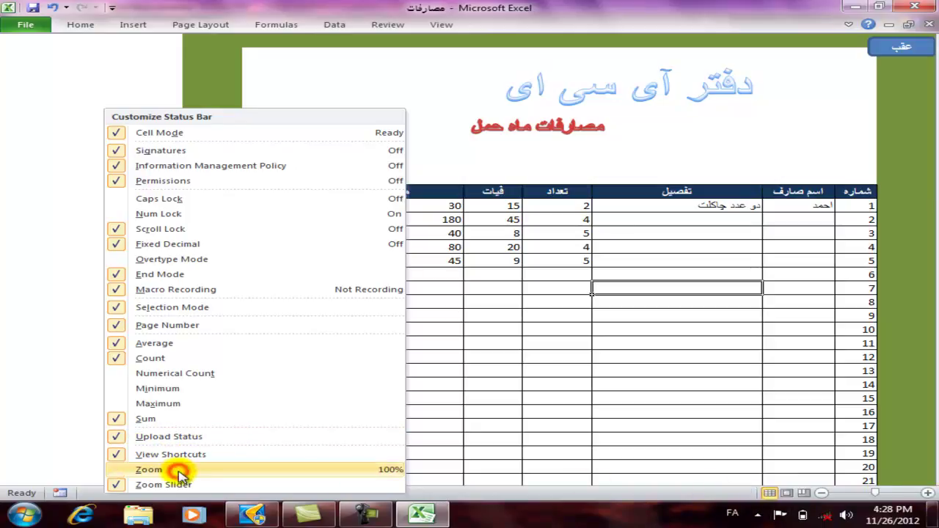
left_click(187, 485)
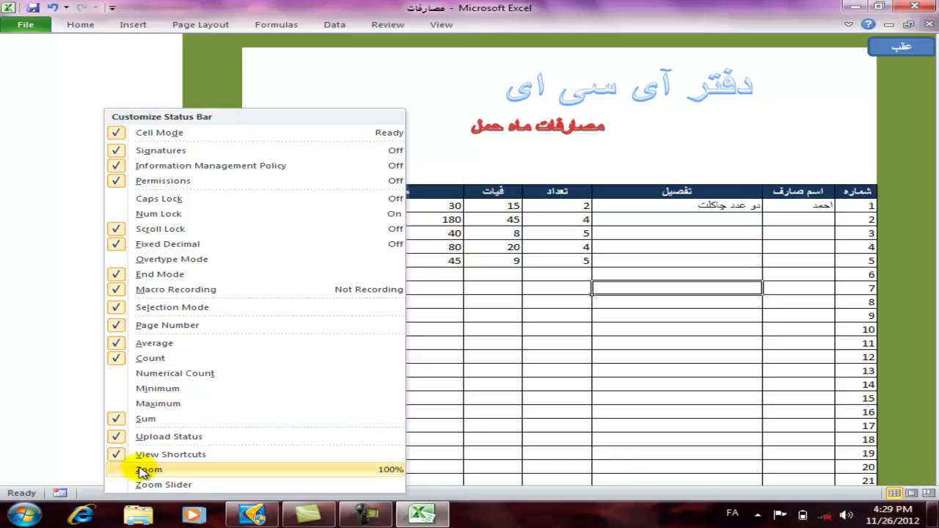
left_click(654, 407)
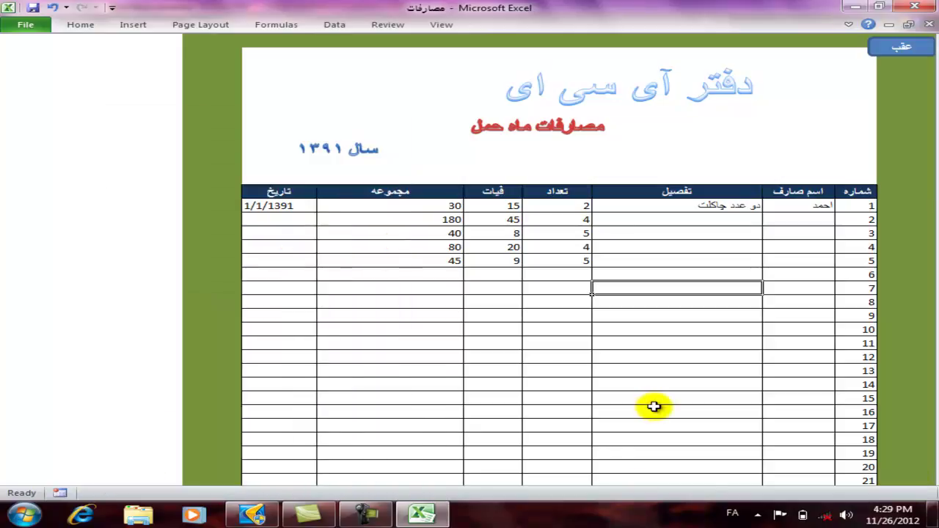
Return to the ورق ابتدائی sheet through the عقب link and select an empty cell to check the clean view.
left_click(894, 57)
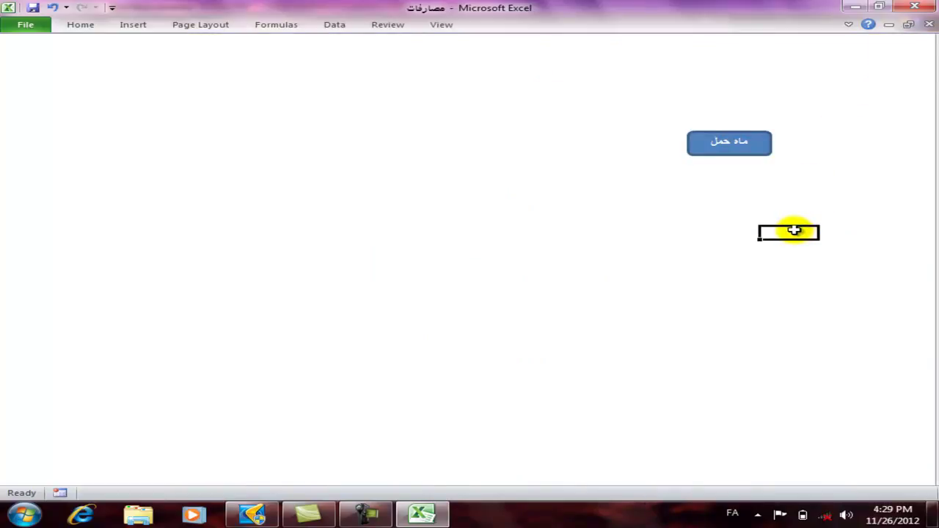
left_click(394, 189)
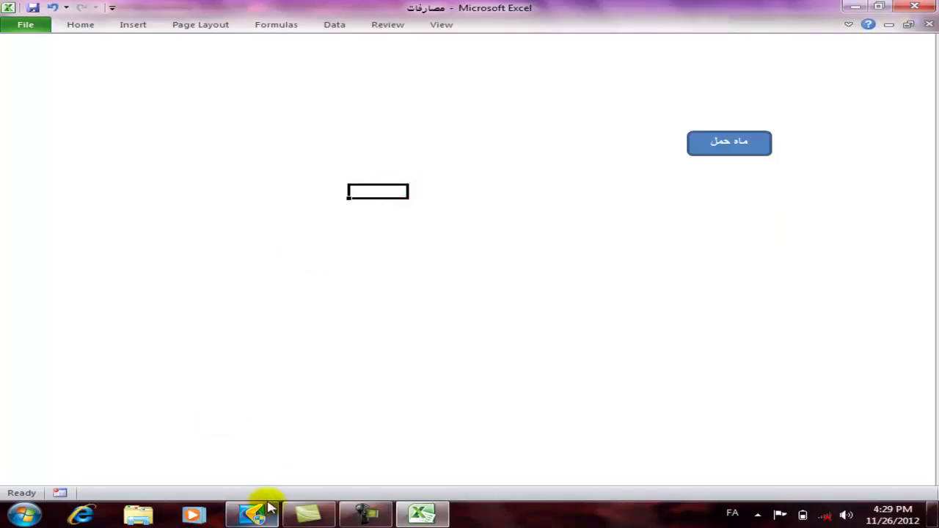
left_click(356, 508)
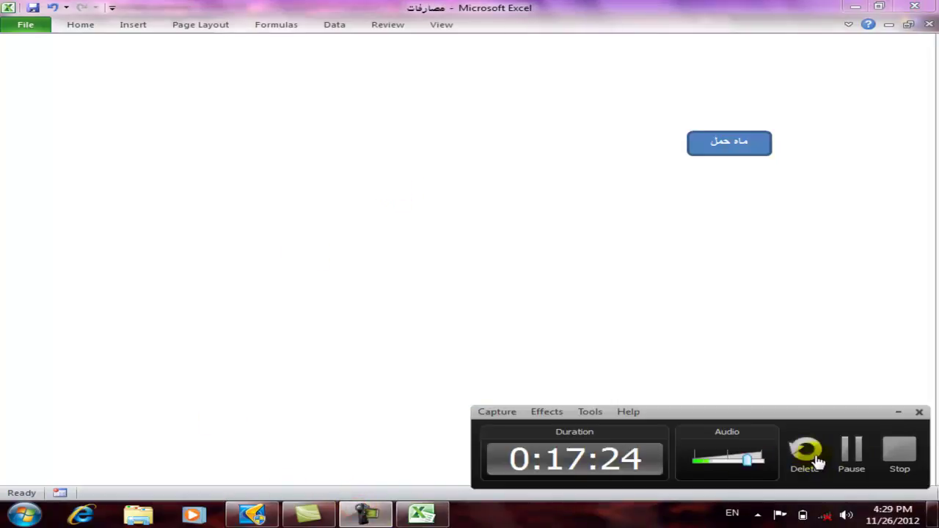